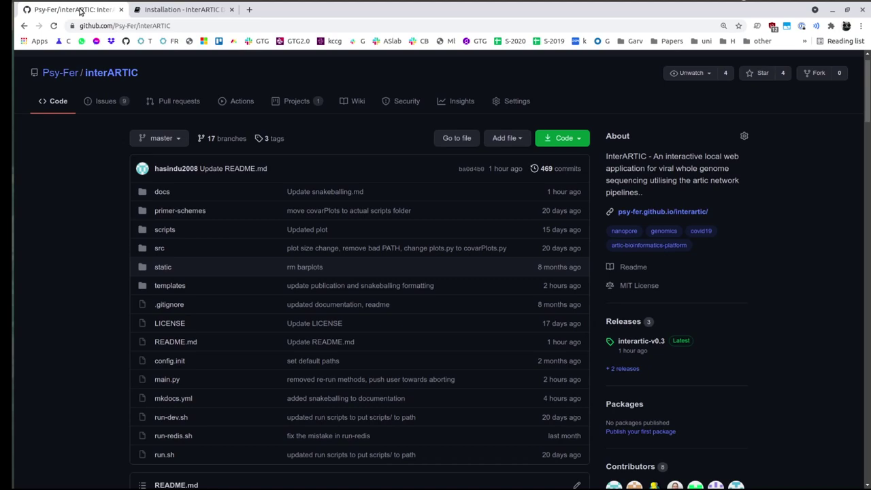
Step: Scroll to the README's Quick start and select the full wget command for the v0.3 binaries
{"action": "scroll", "coordinate": [336, 162], "scroll_direction": "up", "scroll_amount": 1}
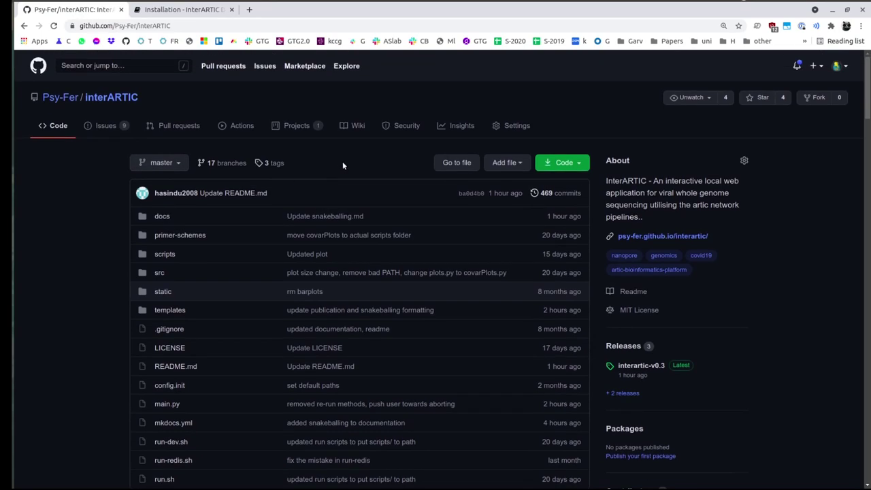
{"action": "scroll", "coordinate": [343, 162], "scroll_direction": "down", "scroll_amount": 1}
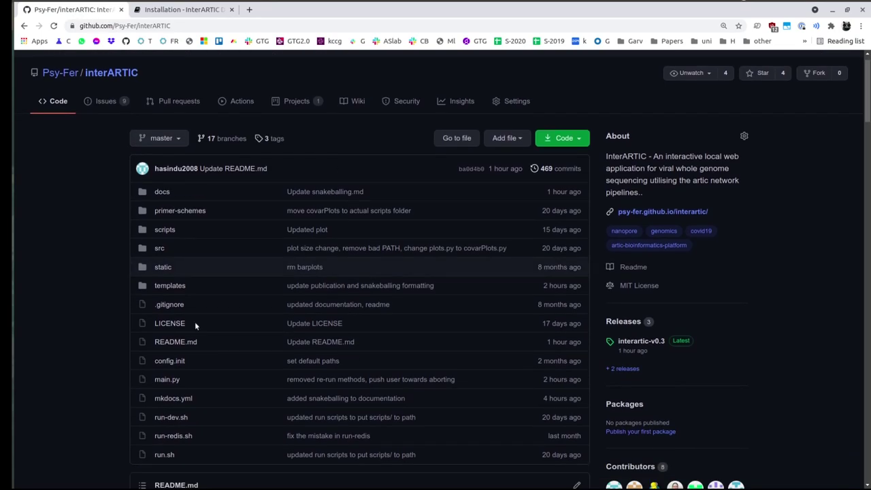
{"action": "scroll", "coordinate": [283, 221], "scroll_direction": "down", "scroll_amount": 3}
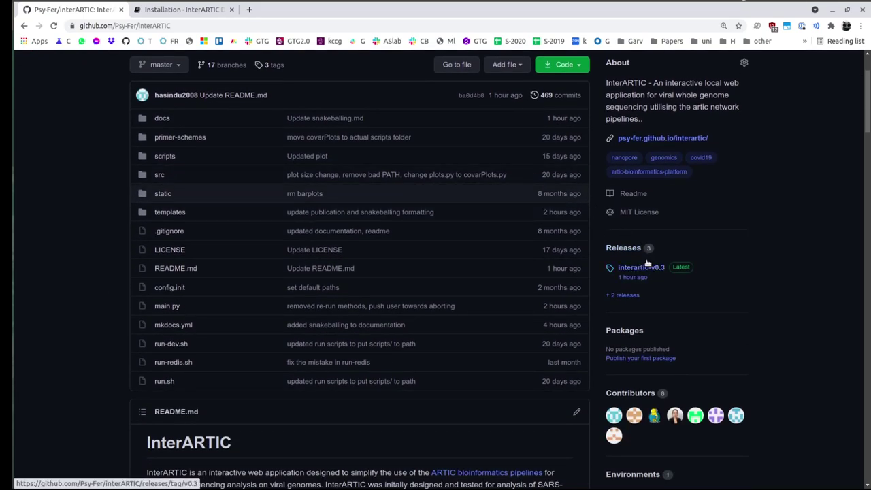
{"action": "scroll", "coordinate": [229, 187], "scroll_direction": "down", "scroll_amount": 10}
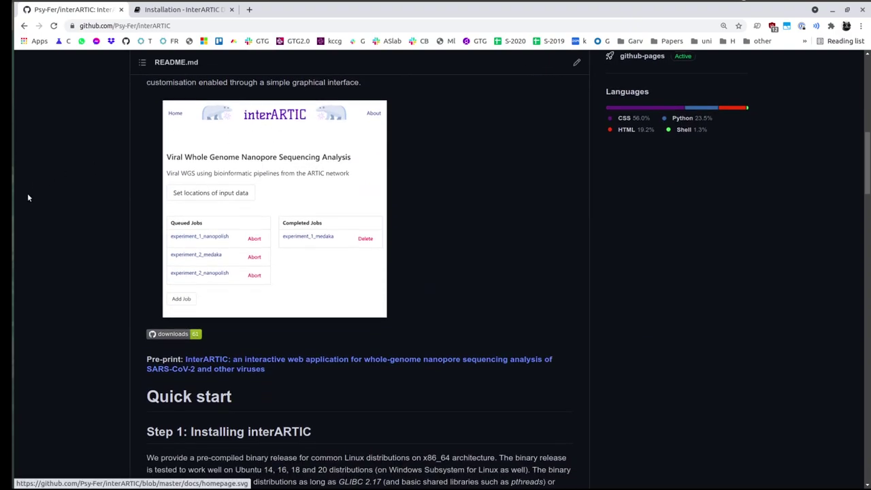
{"action": "scroll", "coordinate": [95, 239], "scroll_direction": "down", "scroll_amount": 5}
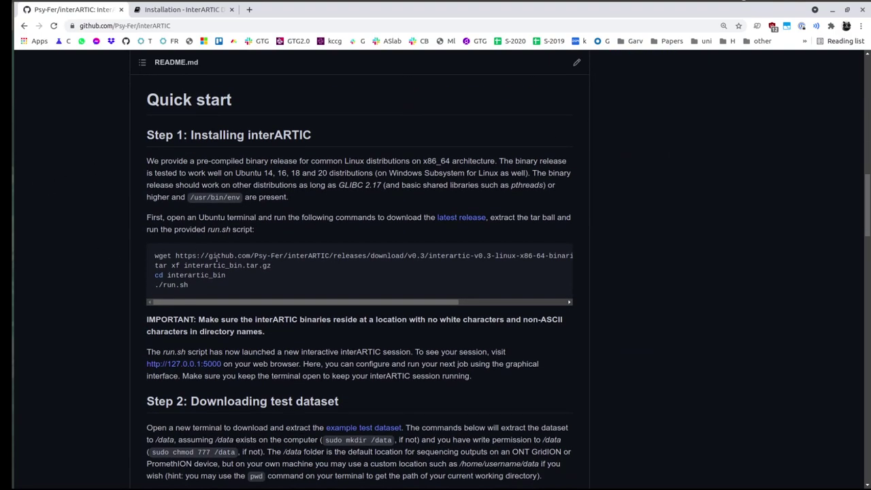
{"action": "left_click_drag", "start_coordinate": [155, 256], "coordinate": [215, 283]}
{"action": "left_click", "coordinate": [172, 261]}
{"action": "left_click_drag", "start_coordinate": [156, 257], "coordinate": [589, 263]}
{"action": "key", "text": "ctrl+c"}
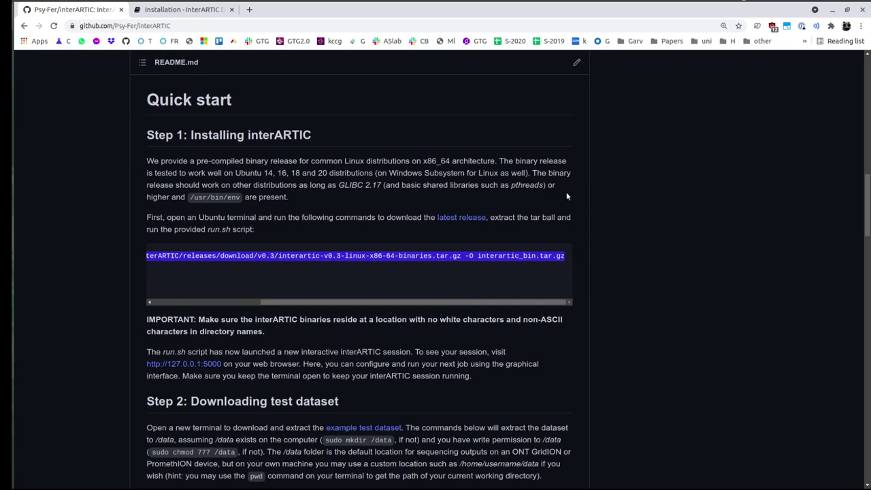
Step: Check the working folder with pwd, then wget the binaries as interartic_bin.tar.gz into /home/jamfer/data
{"action": "left_click", "coordinate": [26, 171]}
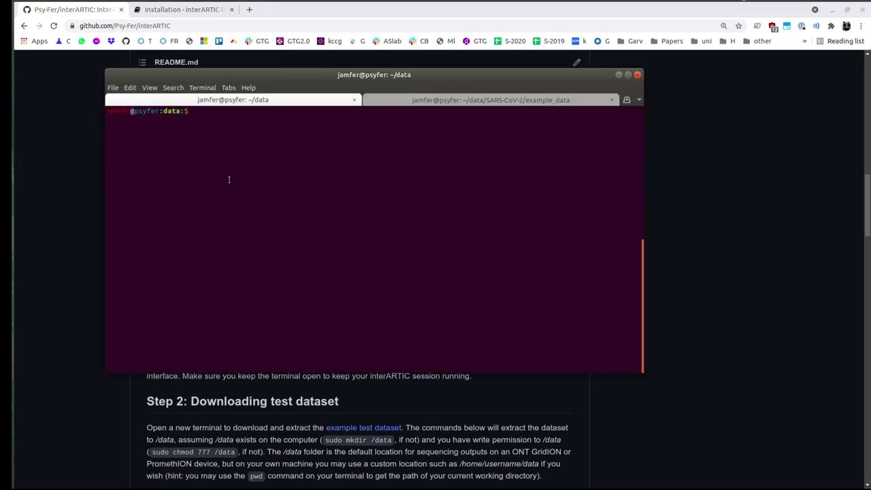
{"action": "type", "text": "pwd"}
{"action": "key", "text": "Return"}
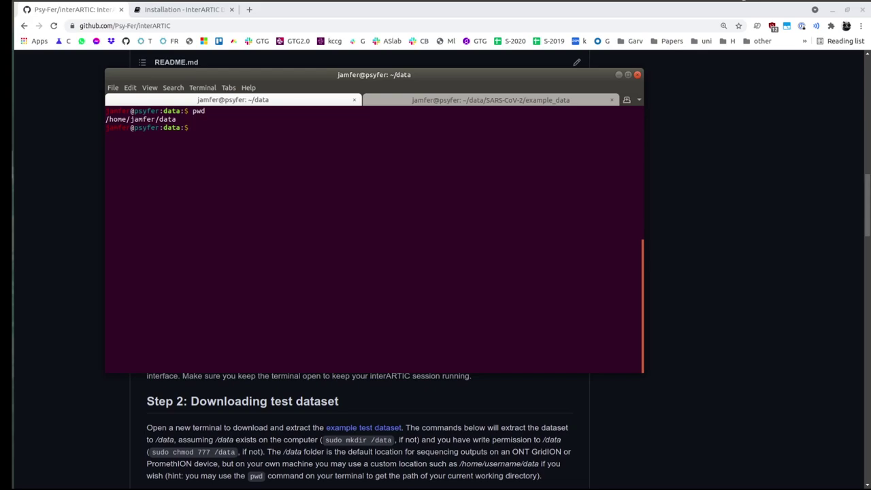
{"action": "key", "text": "ctrl+shift+v"}
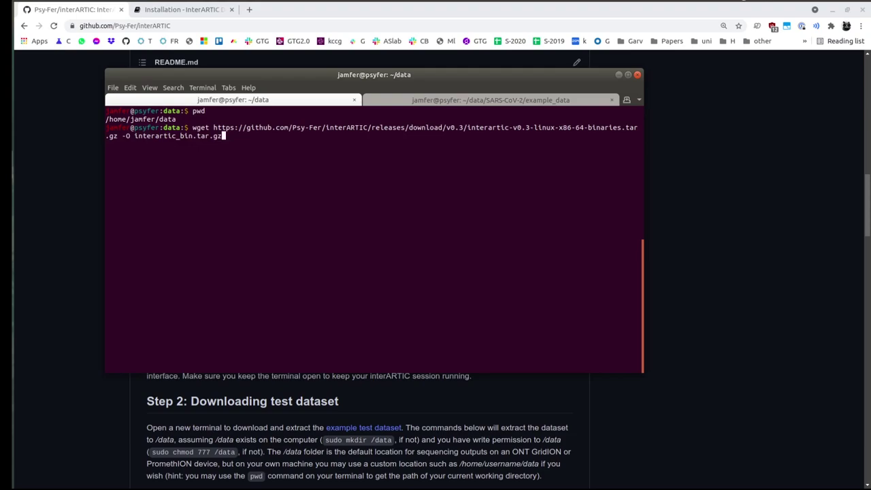
{"action": "key", "text": "Return"}
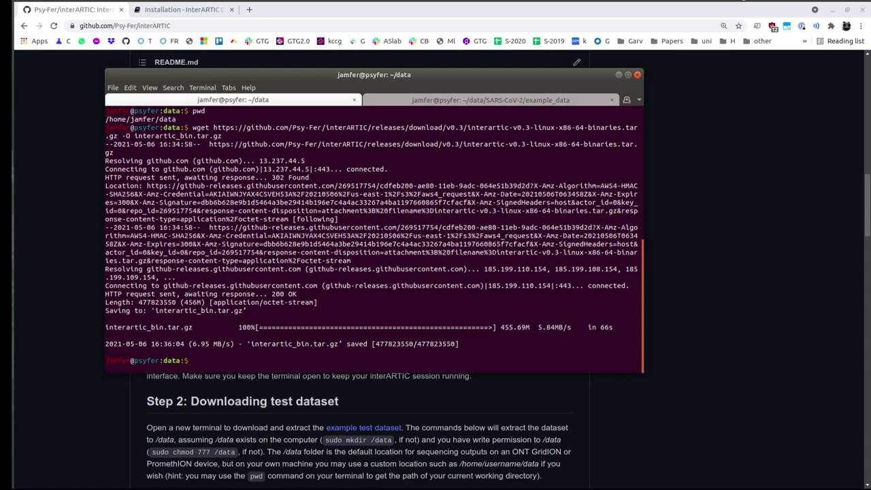
{"action": "double_click", "coordinate": [294, 344]}
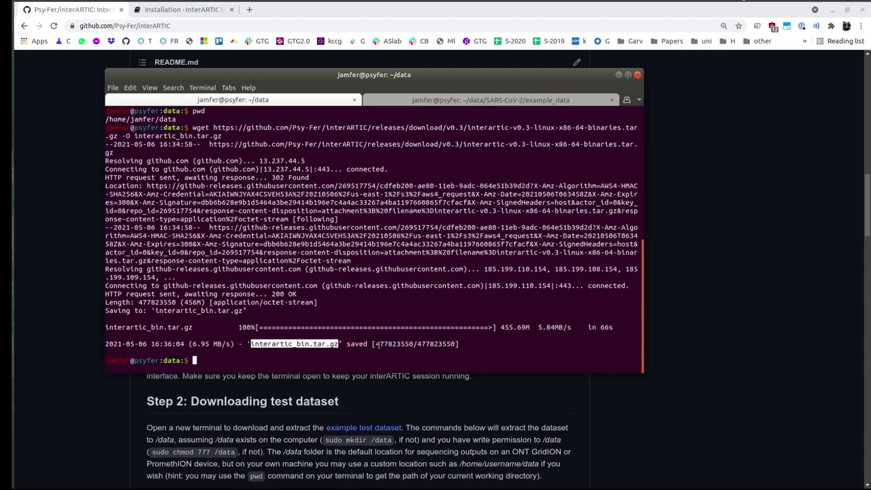
Step: Copy the tar command from the README and extract interartic_bin.tar.gz in the terminal
{"action": "left_click", "coordinate": [678, 294]}
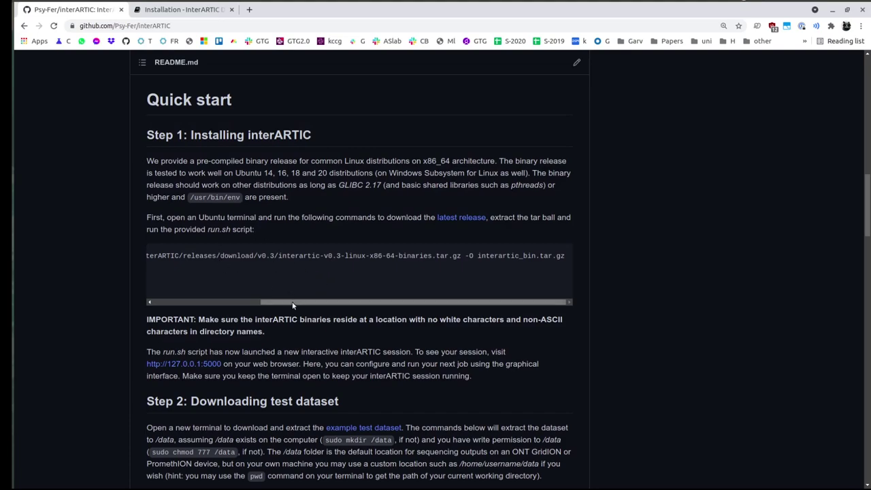
{"action": "left_click_drag", "start_coordinate": [295, 305], "coordinate": [183, 306]}
{"action": "left_click_drag", "start_coordinate": [155, 265], "coordinate": [272, 265]}
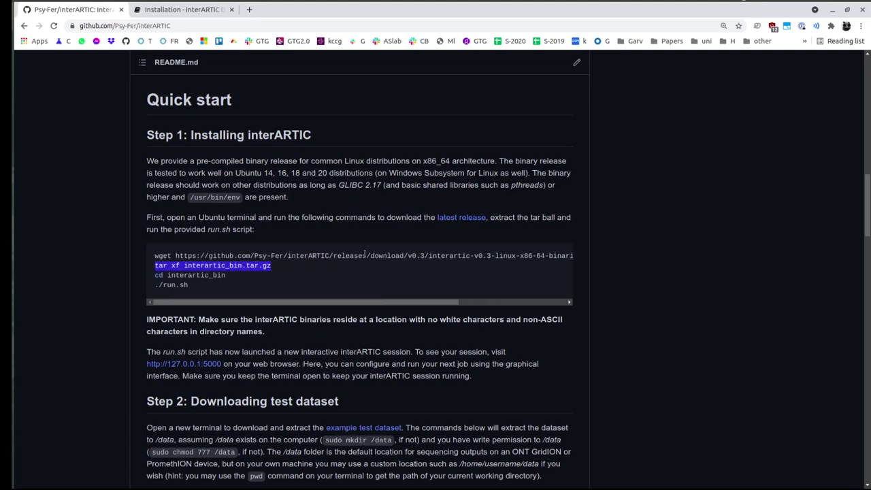
{"action": "key", "text": "alt+Tab"}
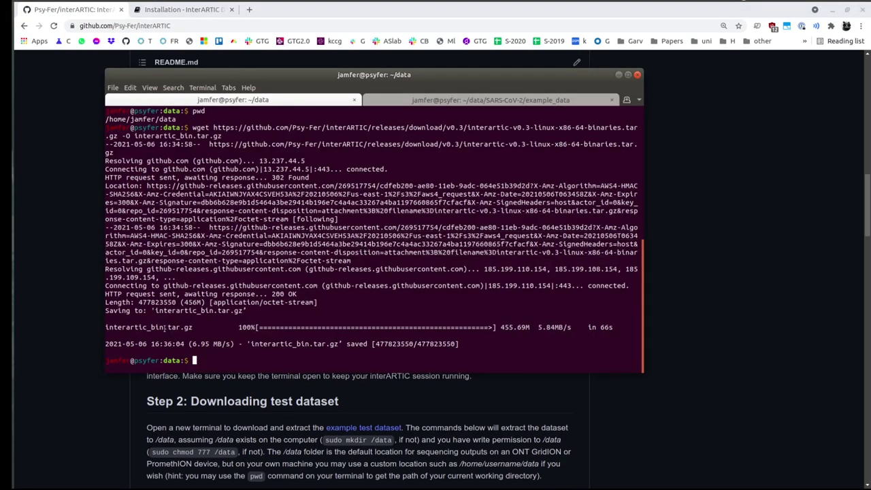
{"action": "type", "text": "tar xf interartic_bin.tar.gz"}
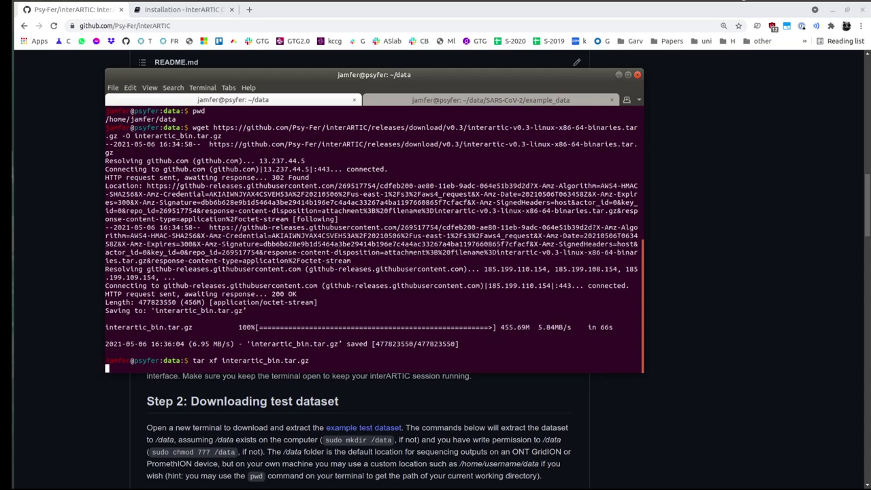
{"action": "key", "text": "Return"}
{"action": "key", "text": "Return"}
{"action": "key", "text": "Return"}
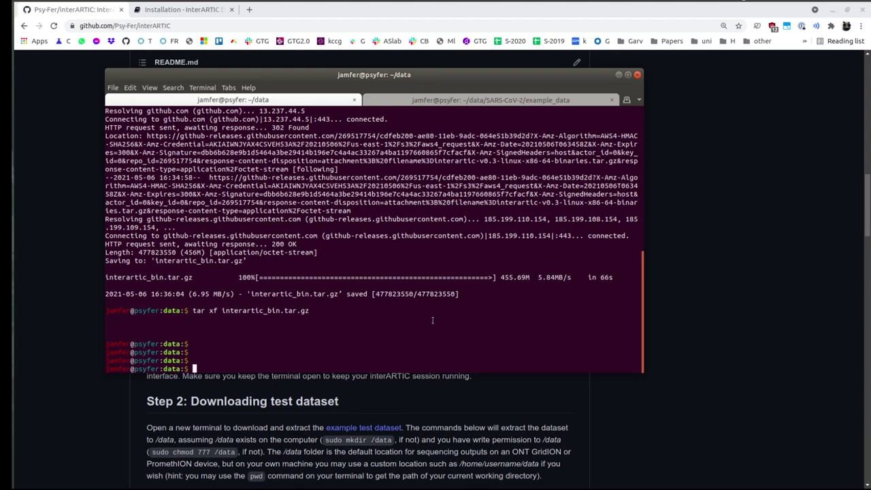
Step: Move into interartic_bin/ and list its contents, including run.sh
{"action": "type", "text": "cd interartic_bin/"}
{"action": "key", "text": "Return"}
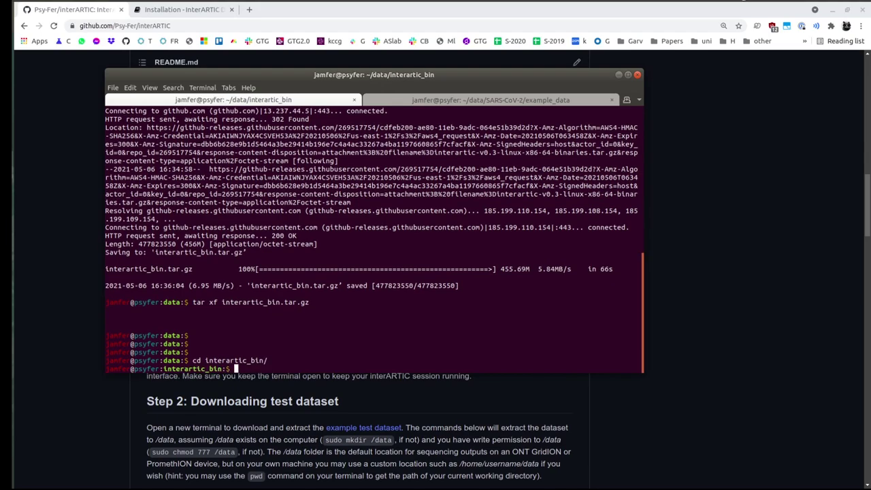
{"action": "type", "text": "ll"}
{"action": "key", "text": "Return"}
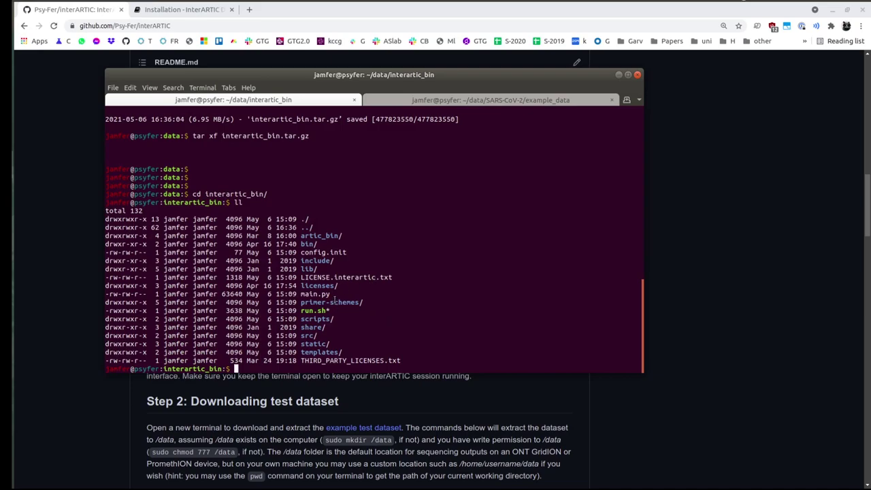
{"action": "double_click", "coordinate": [313, 310]}
Step: Inspect primer-schemes/, listing its artic, eden and midnight subfolders
{"action": "double_click", "coordinate": [355, 303]}
{"action": "key", "text": "ctrl+c"}
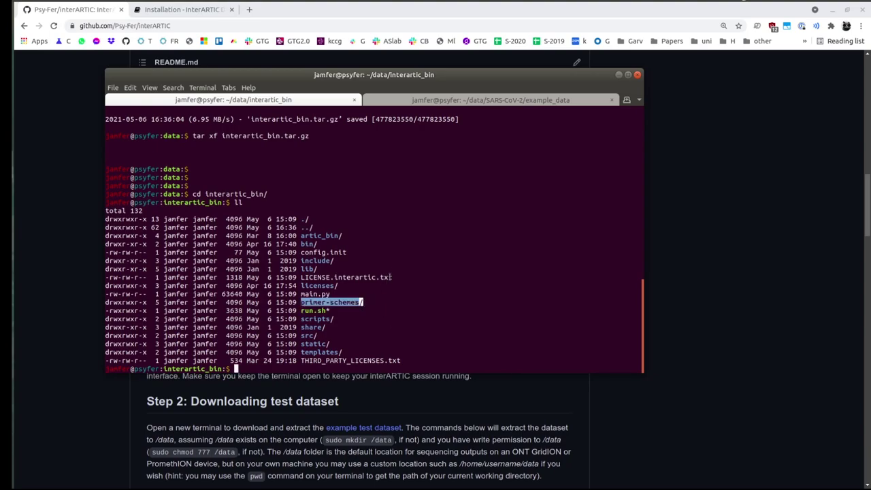
{"action": "type", "text": "cat"}
{"action": "middle_click", "coordinate": [406, 273]}
{"action": "key", "text": "Return"}
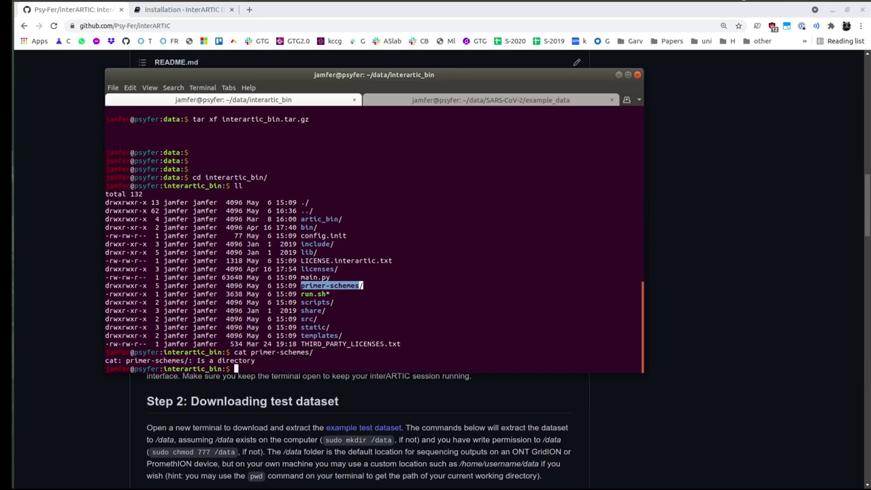
{"action": "type", "text": "ll pr"}
{"action": "key", "text": "Tab"}
{"action": "key", "text": "Return"}
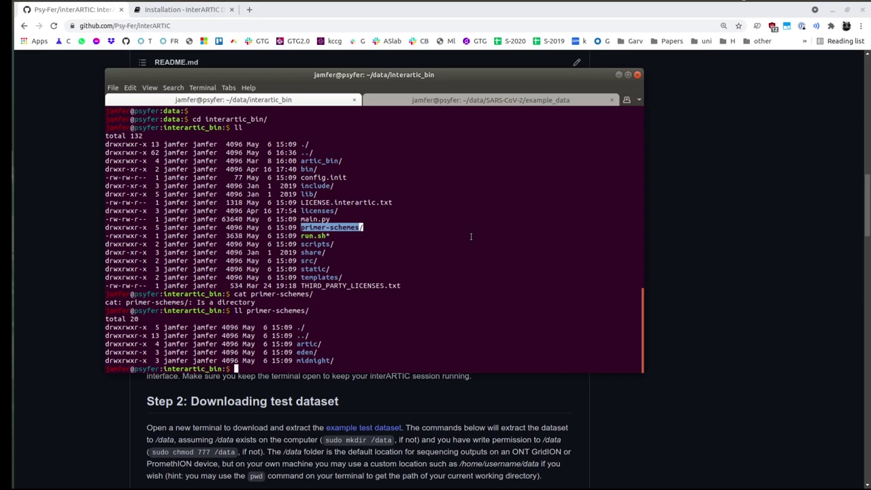
Step: Start InterARTIC with ./run.sh, then stop it with Ctrl-C
{"action": "type", "text": "ll"}
{"action": "key", "text": "Return"}
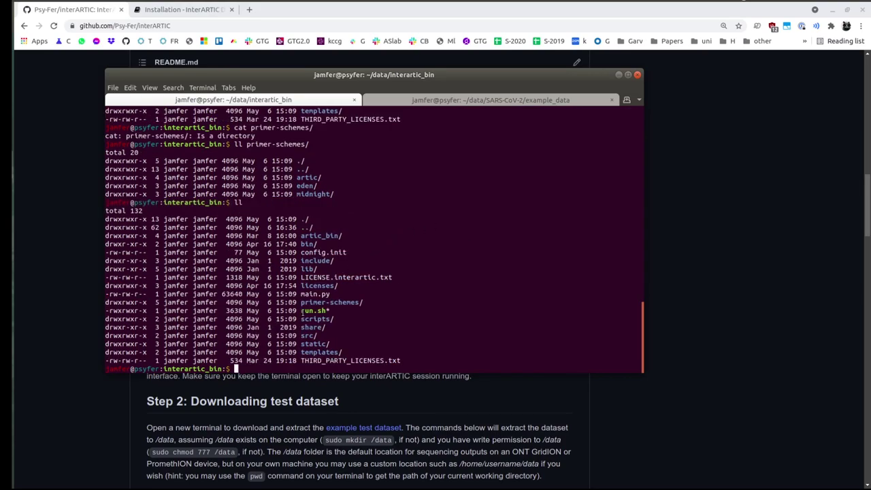
{"action": "double_click", "coordinate": [303, 311]}
{"action": "type", "text": "./run.sh"}
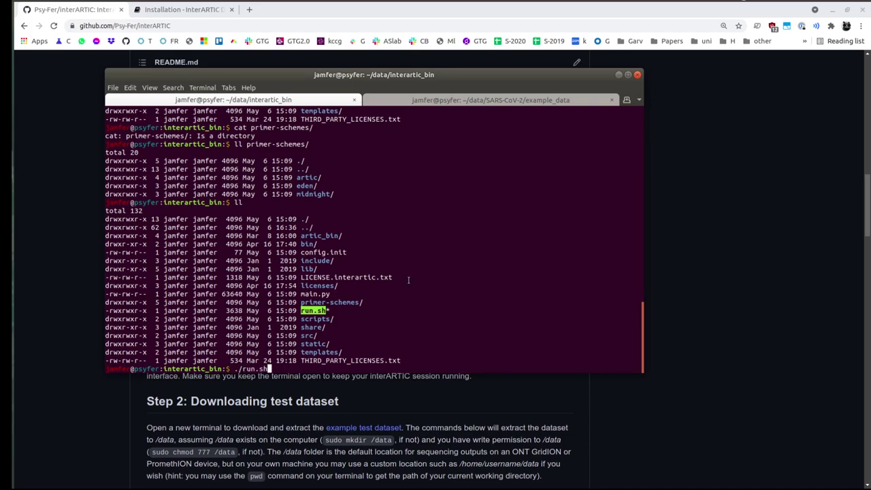
{"action": "key", "text": "Return"}
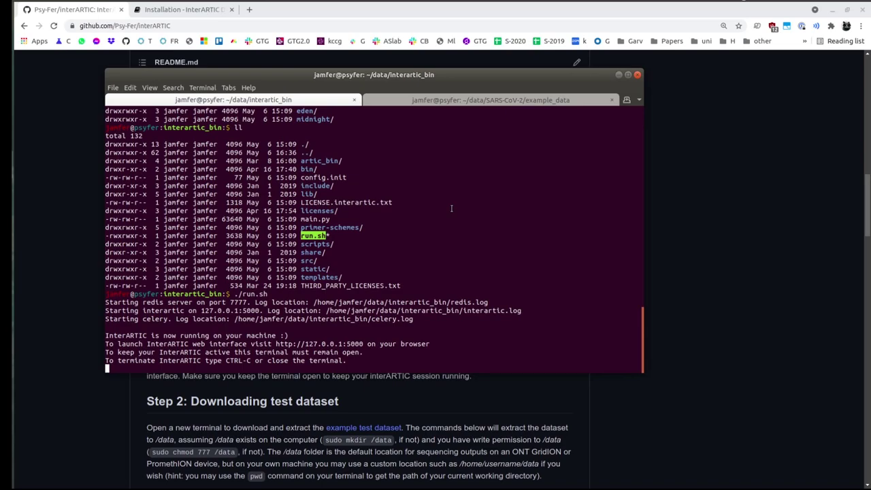
{"action": "key", "text": "ctrl+c"}
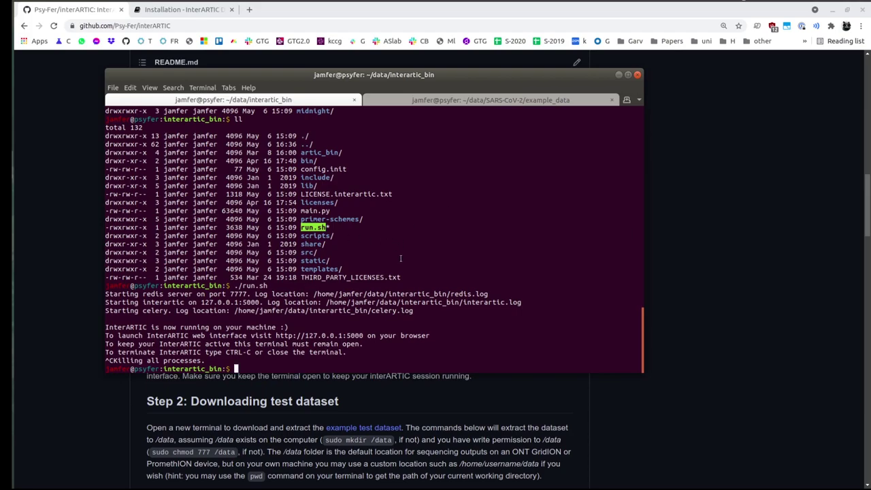
{"action": "type", "text": "./run.sh"}
{"action": "key", "text": "Return"}
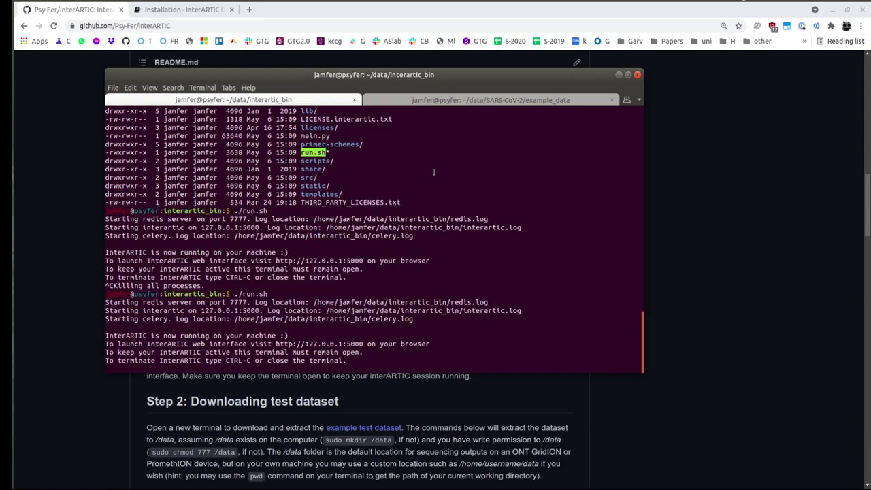
{"action": "right_click", "coordinate": [307, 348]}
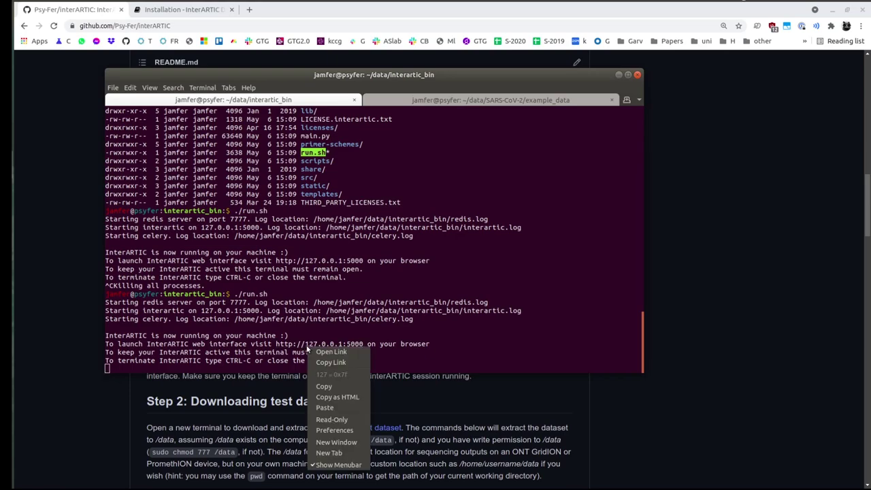
Step: Open the web interface at 127.0.0.1:5000, view its About page, and open the GitHub link
{"action": "left_click", "coordinate": [343, 353]}
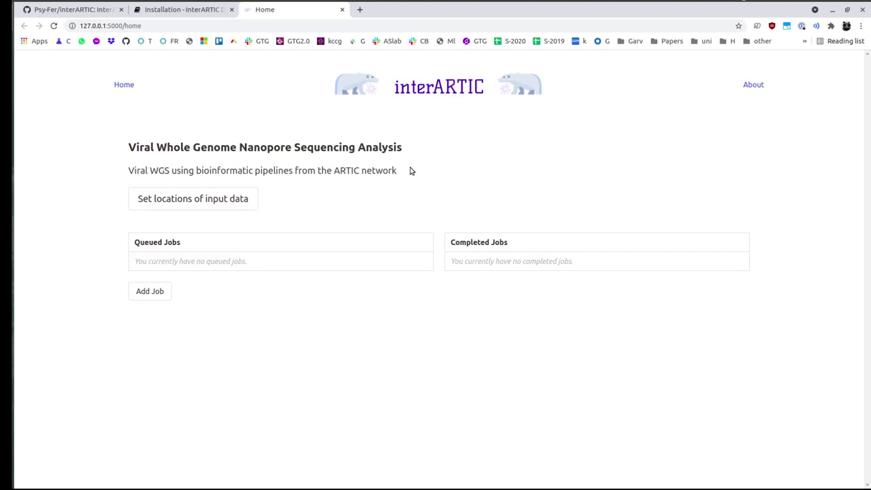
{"action": "left_click", "coordinate": [757, 86]}
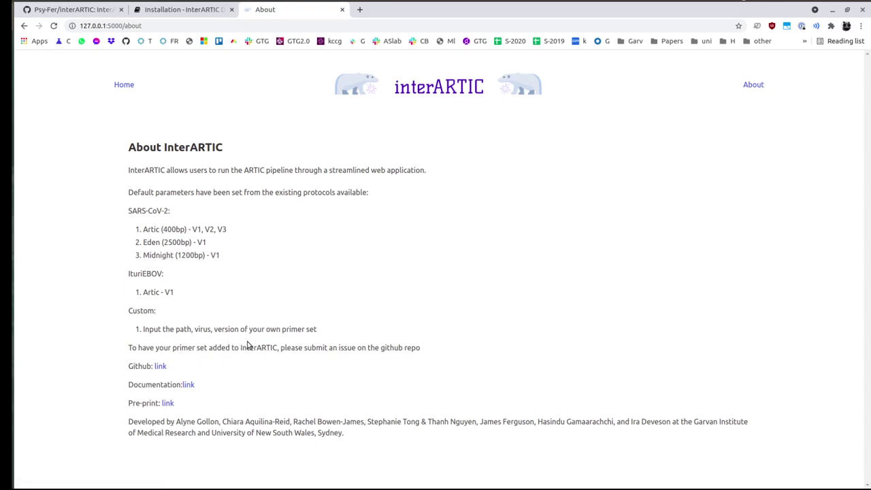
{"action": "left_click", "coordinate": [161, 367], "text": "ctrl"}
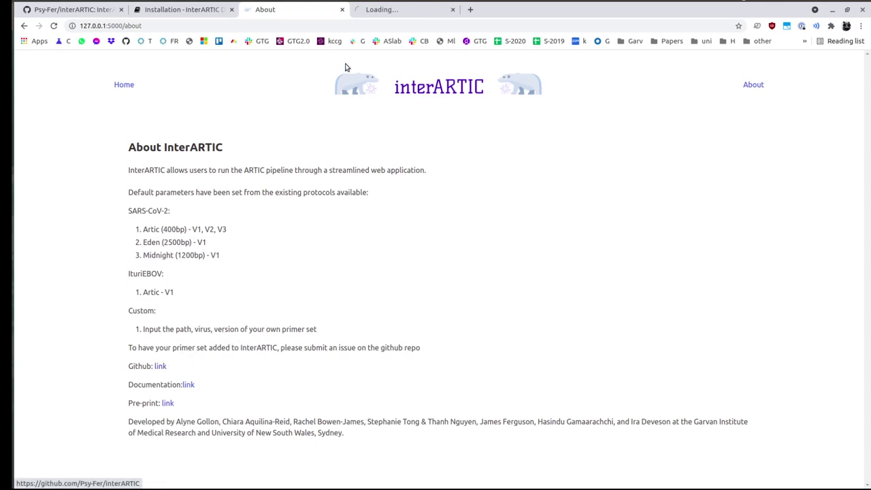
Step: On the interARTIC GitHub page, go to Issues and start a New issue
{"action": "left_click", "coordinate": [394, 11]}
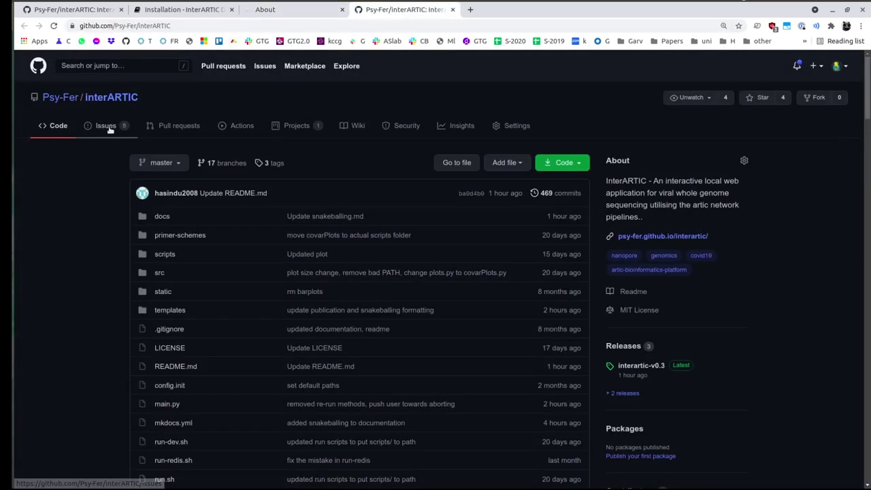
{"action": "left_click", "coordinate": [106, 126]}
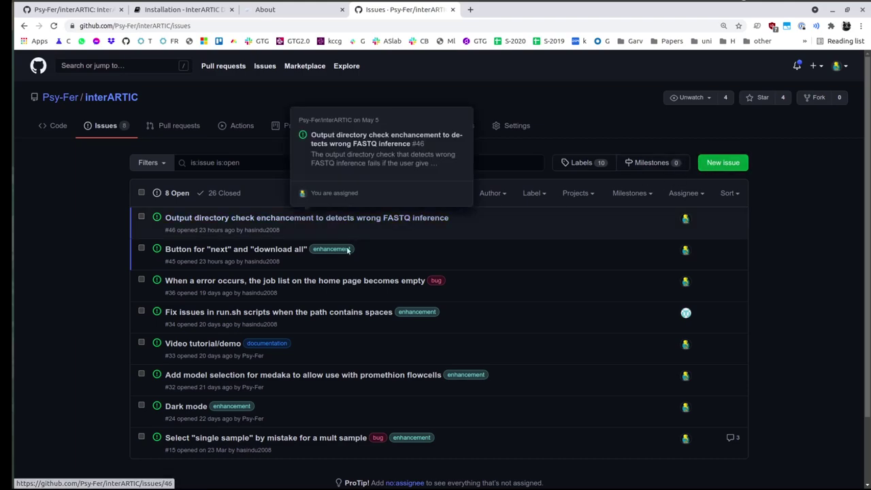
{"action": "left_click", "coordinate": [742, 162]}
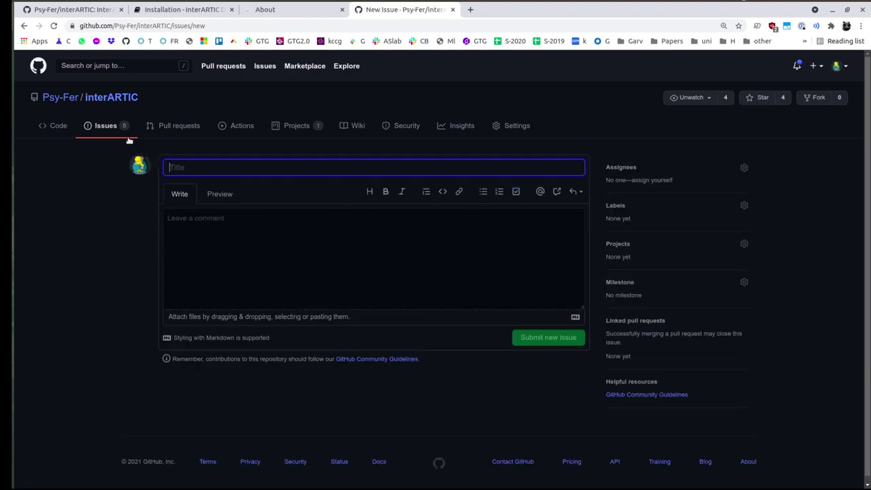
Step: Close the issue tab and show the Home page's input locations, /data and /data/sample-barcodes
{"action": "middle_click", "coordinate": [389, 9]}
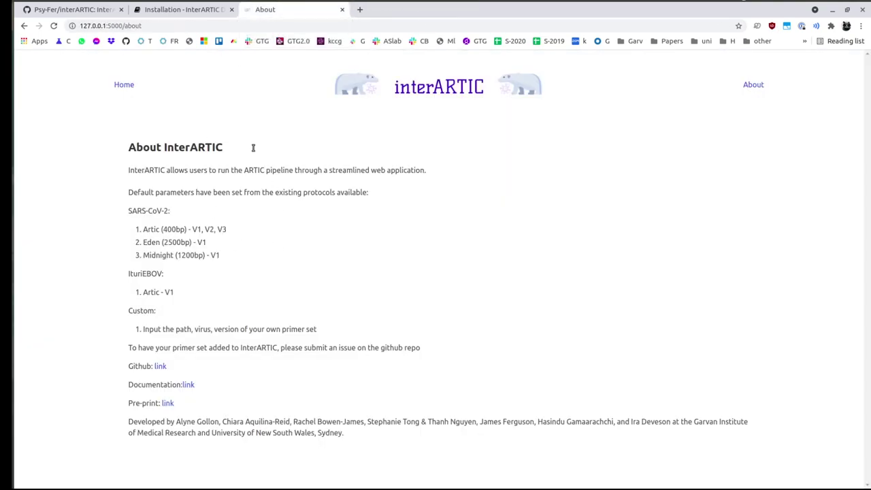
{"action": "left_click", "coordinate": [124, 85]}
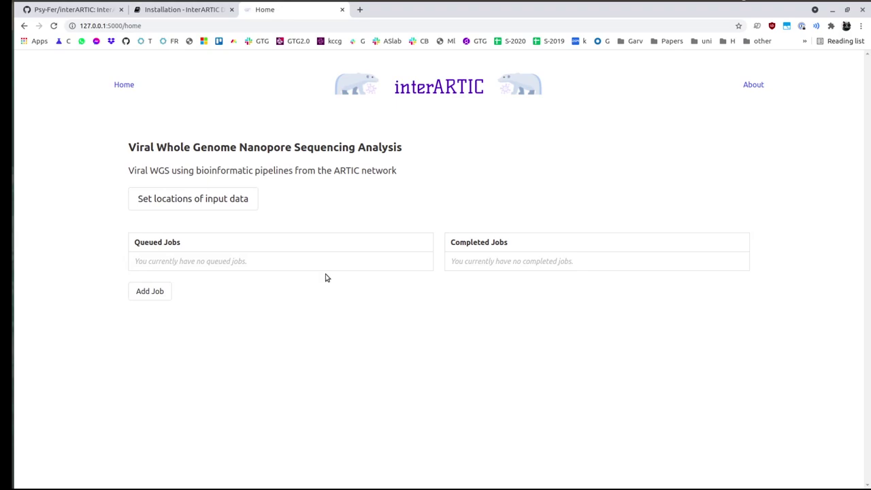
{"action": "left_click", "coordinate": [216, 204]}
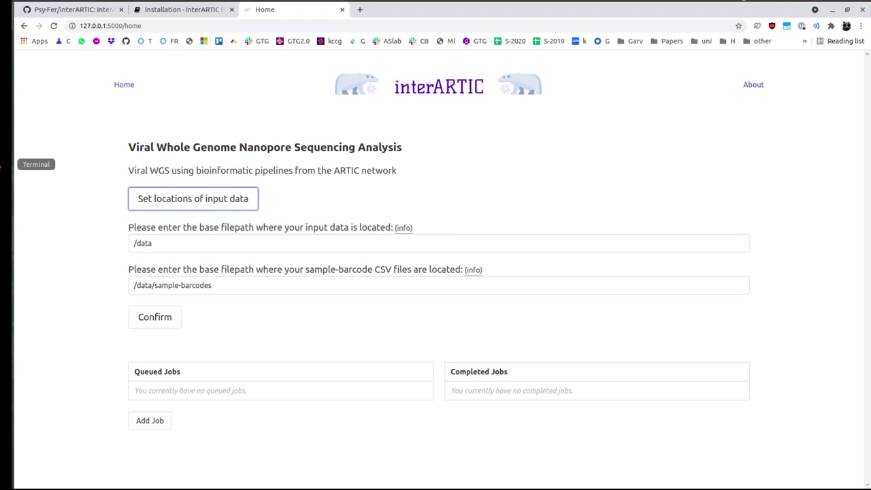
{"action": "left_click", "coordinate": [99, 12]}
{"action": "scroll", "coordinate": [409, 182], "scroll_direction": "down", "scroll_amount": 3}
{"action": "scroll", "coordinate": [410, 182], "scroll_direction": "down", "scroll_amount": 3}
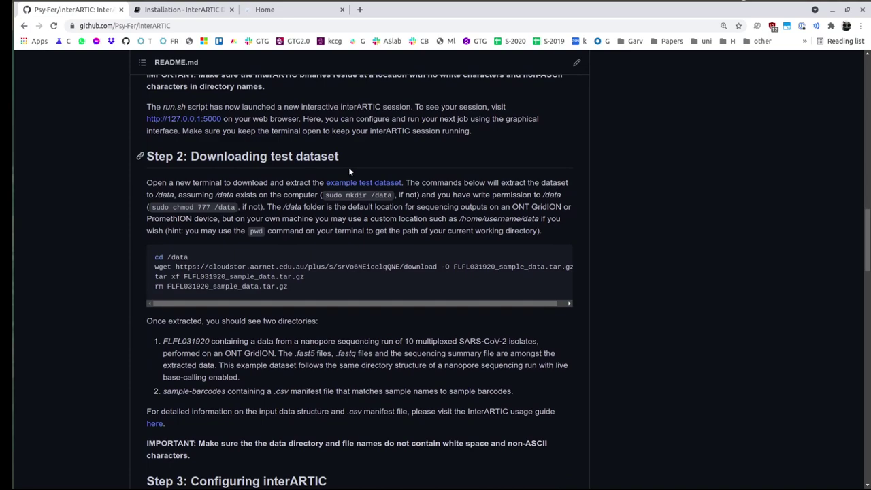
{"action": "scroll", "coordinate": [375, 168], "scroll_direction": "down", "scroll_amount": 2}
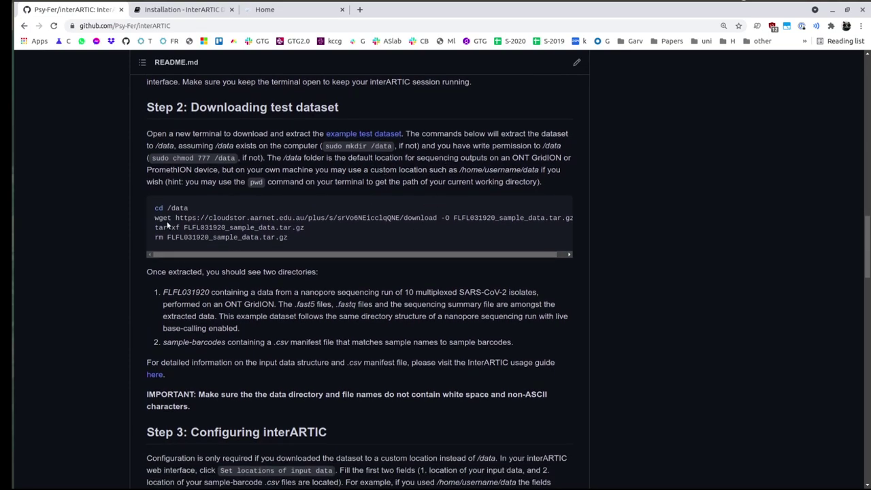
{"action": "scroll", "coordinate": [279, 256], "scroll_direction": "right", "scroll_amount": 1}
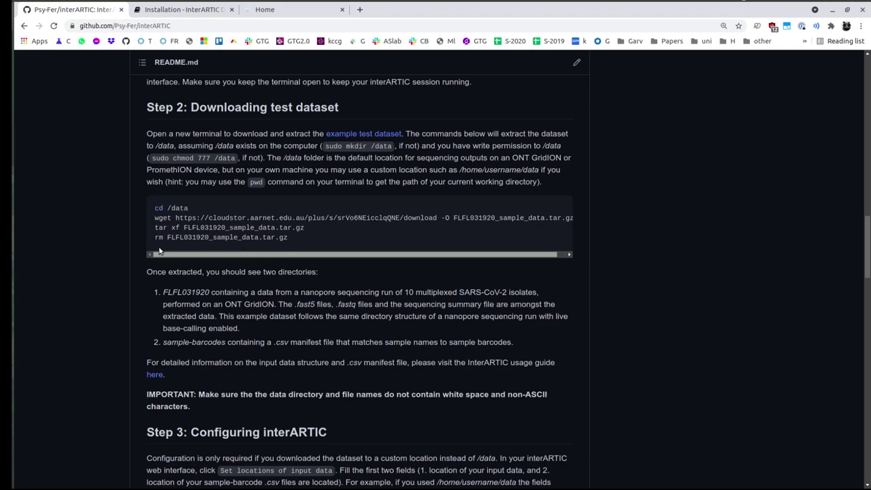
{"action": "left_click_drag", "start_coordinate": [273, 256], "coordinate": [159, 251]}
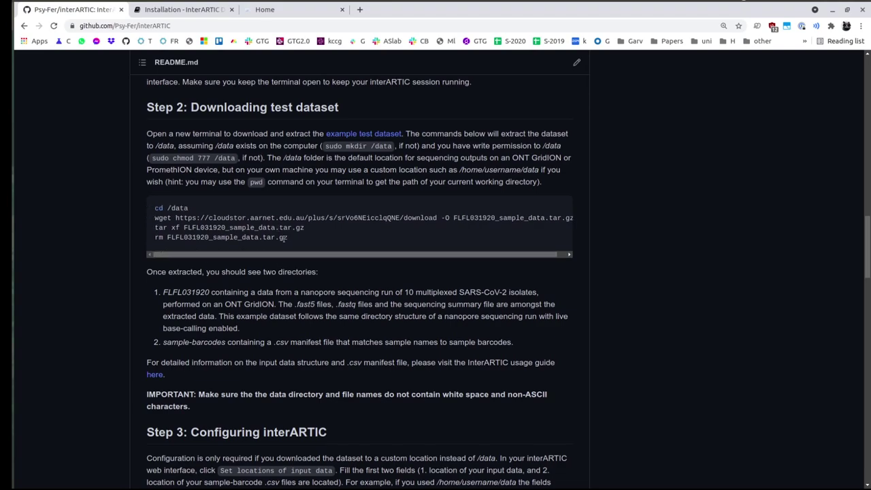
{"action": "scroll", "coordinate": [370, 244], "scroll_direction": "down", "scroll_amount": 2}
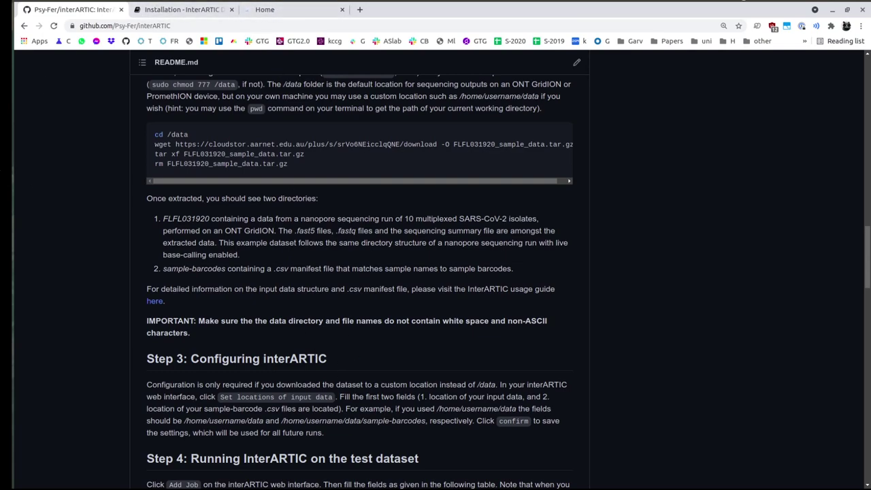
Step: In the example_data terminal session, print its full path and list its contents
{"action": "left_click", "coordinate": [7, 163]}
{"action": "left_click", "coordinate": [411, 102]}
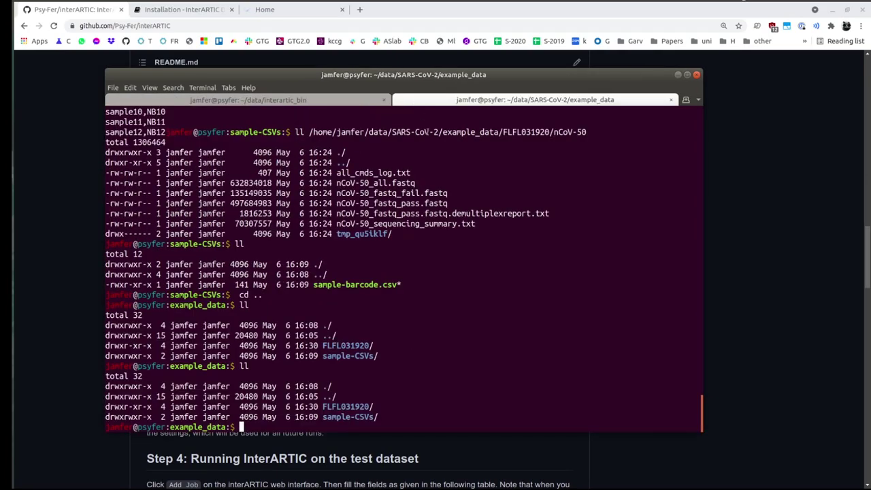
{"action": "type", "text": "pwd"}
{"action": "key", "text": "Return"}
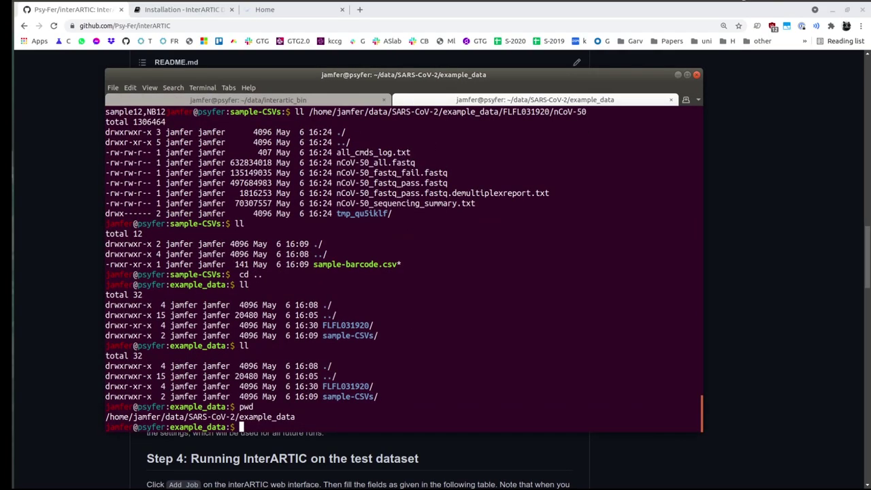
{"action": "double_click", "coordinate": [202, 420]}
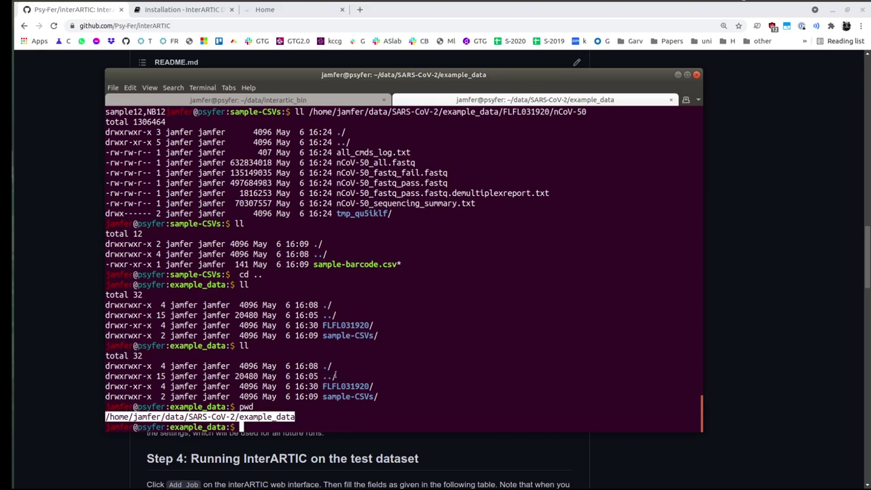
{"action": "type", "text": "ll"}
{"action": "key", "text": "Return"}
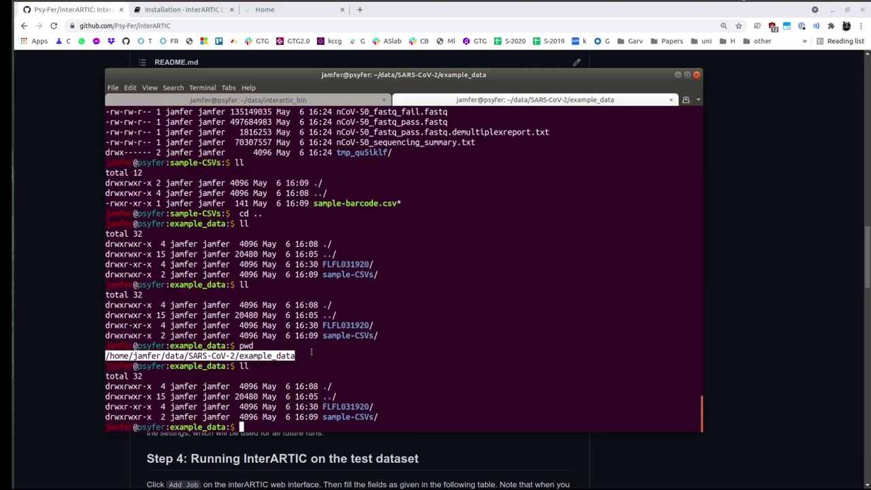
Step: List the FLFL031920 run subfolder, showing its fast5/fastq folders and sequencing summary
{"action": "left_click_drag", "start_coordinate": [322, 406], "coordinate": [374, 407]}
{"action": "key", "text": "ctrl+c"}
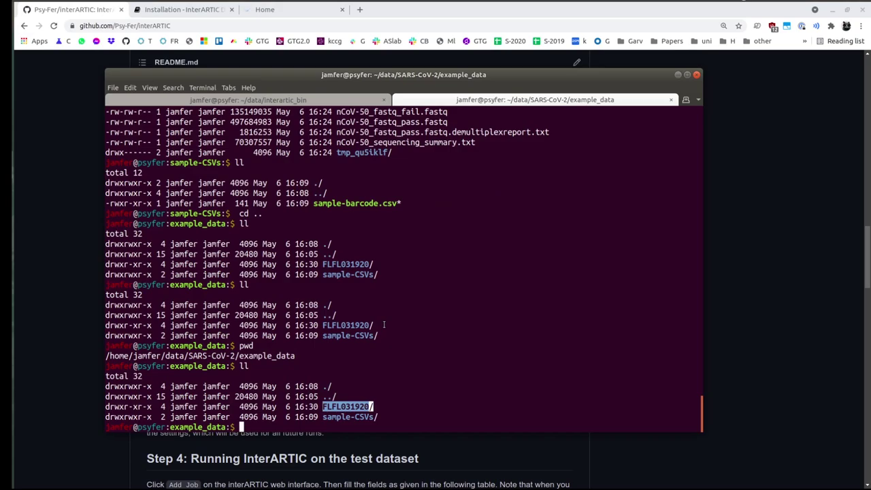
{"action": "type", "text": "ll"}
{"action": "middle_click", "coordinate": [383, 325]}
{"action": "type", "text": "/"}
{"action": "key", "text": "BackSpace"}
{"action": "type", "text": "FLFL031920/F"}
{"action": "key", "text": "Tab"}
{"action": "key", "text": "Tab"}
{"action": "key", "text": "Return"}
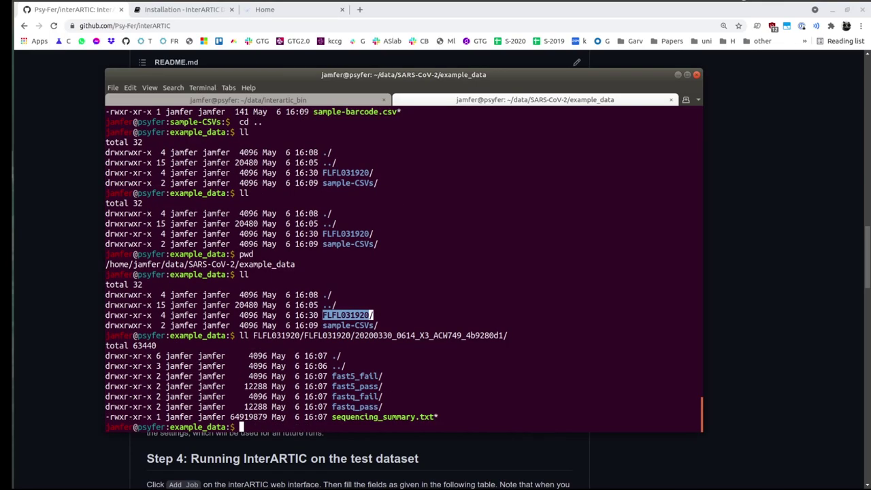
{"action": "left_click", "coordinate": [357, 378]}
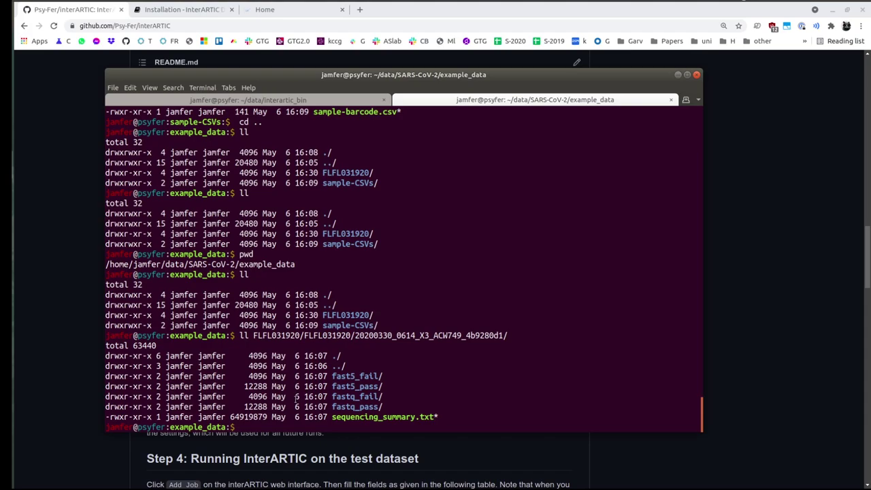
{"action": "left_click_drag", "start_coordinate": [331, 378], "coordinate": [442, 407]}
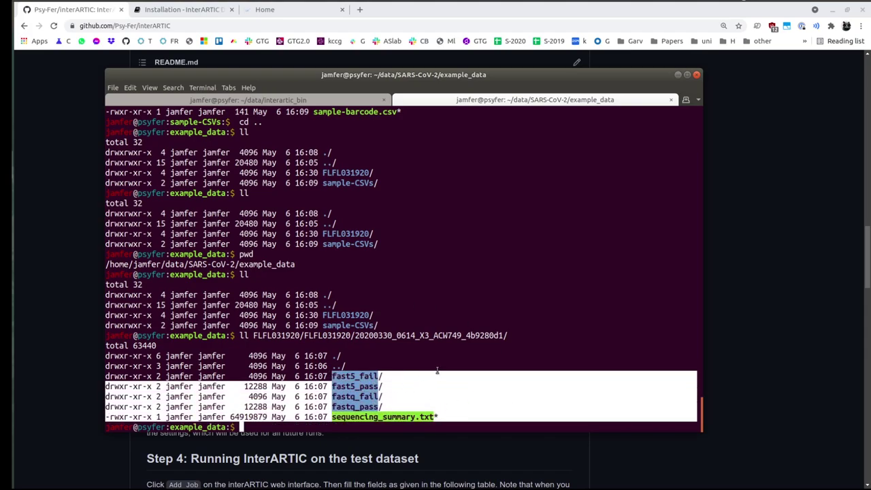
{"action": "left_click", "coordinate": [437, 311]}
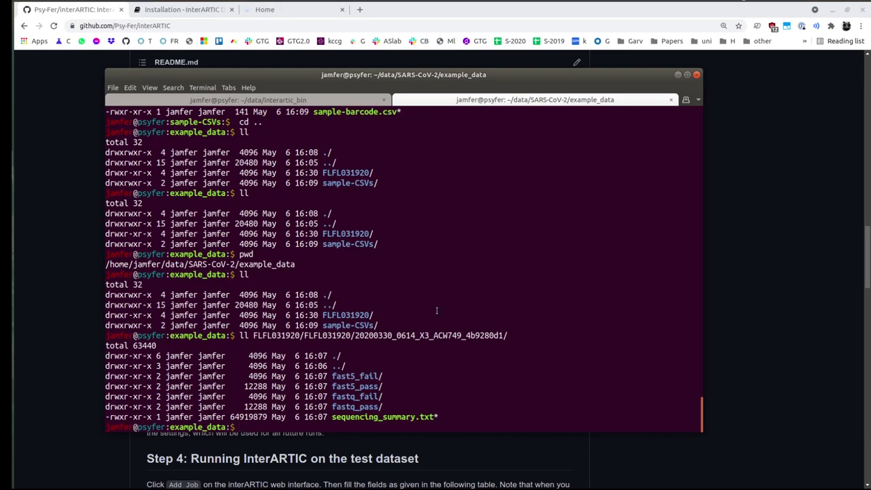
Step: List the FLFL031920 folder's contents, then the example_data folder again
{"action": "double_click", "coordinate": [349, 315]}
{"action": "type", "text": "ll"}
{"action": "middle_click", "coordinate": [401, 293]}
{"action": "key", "text": "Return"}
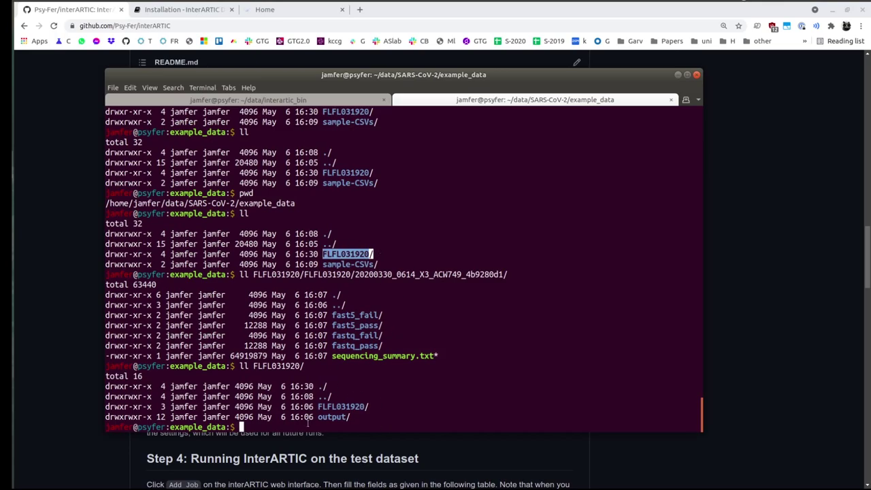
{"action": "double_click", "coordinate": [197, 366]}
{"action": "left_click", "coordinate": [325, 258]}
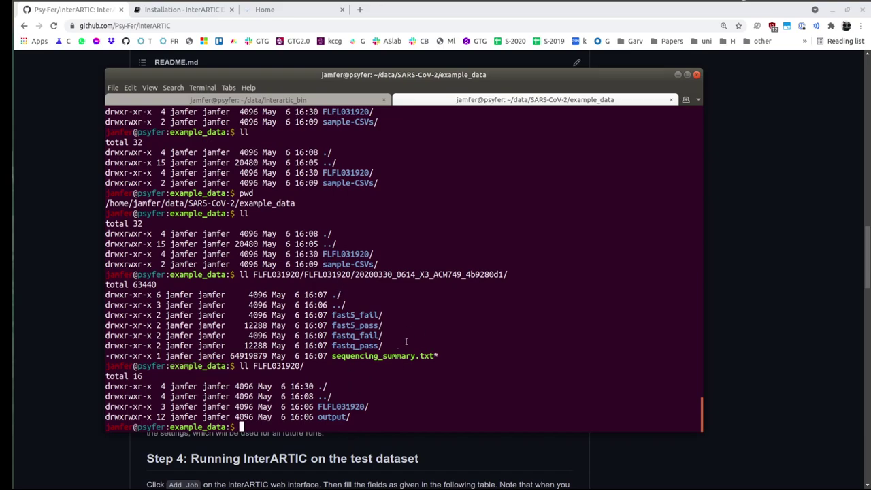
{"action": "type", "text": "ll"}
{"action": "key", "text": "Return"}
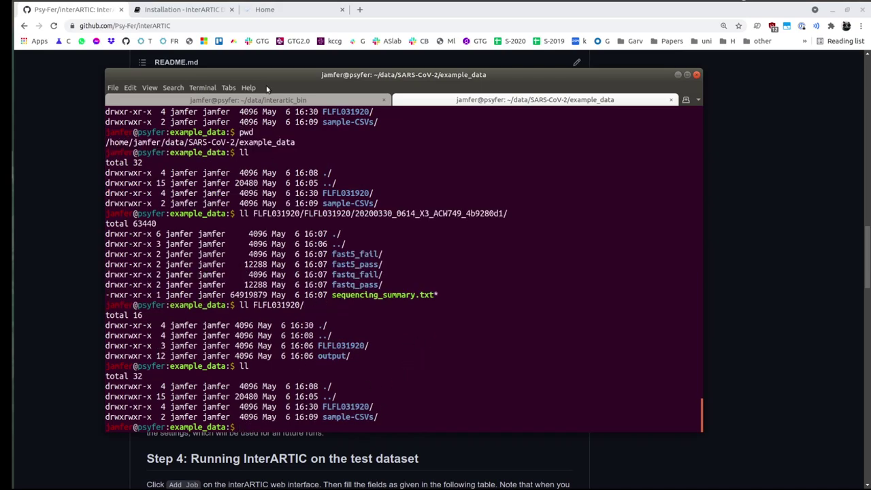
{"action": "left_click", "coordinate": [273, 11]}
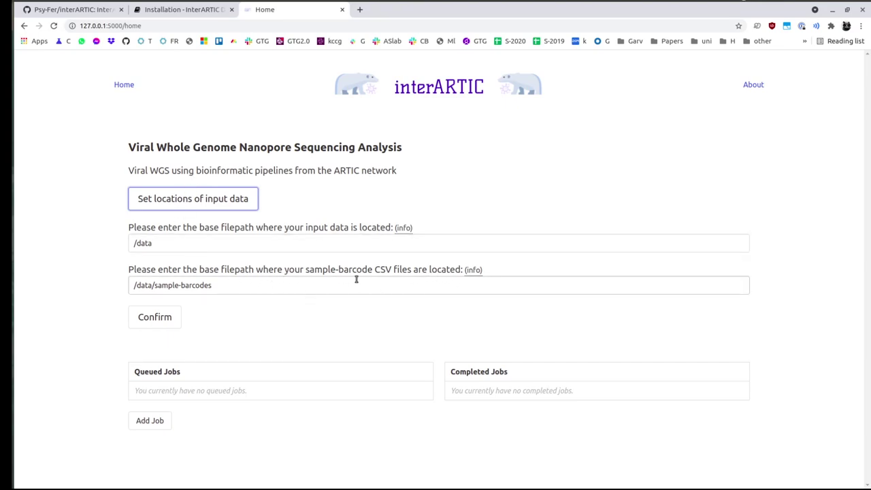
Step: Enter sample-CSVs and print sample-barcode.csv, mapping sample3–sample12 to barcodes NB03–NB12
{"action": "key", "text": "alt+Tab"}
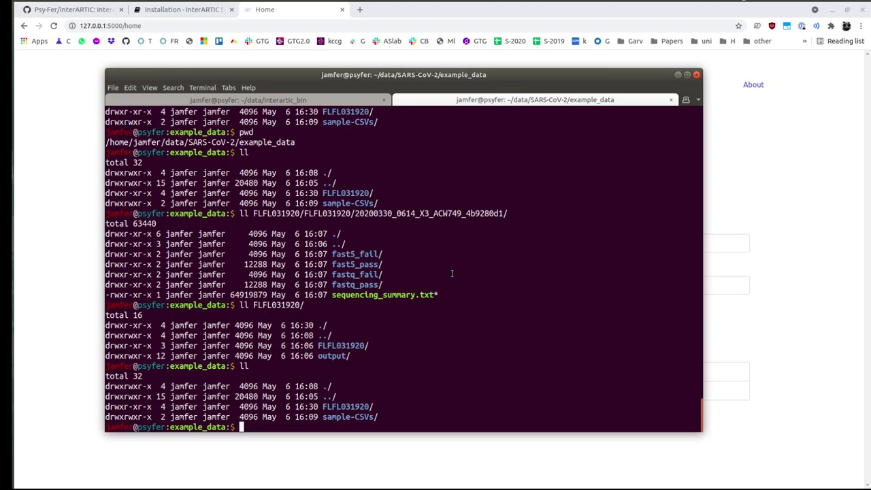
{"action": "type", "text": "cd"}
{"action": "double_click", "coordinate": [351, 416]}
{"action": "middle_click", "coordinate": [350, 416]}
{"action": "key", "text": "Return"}
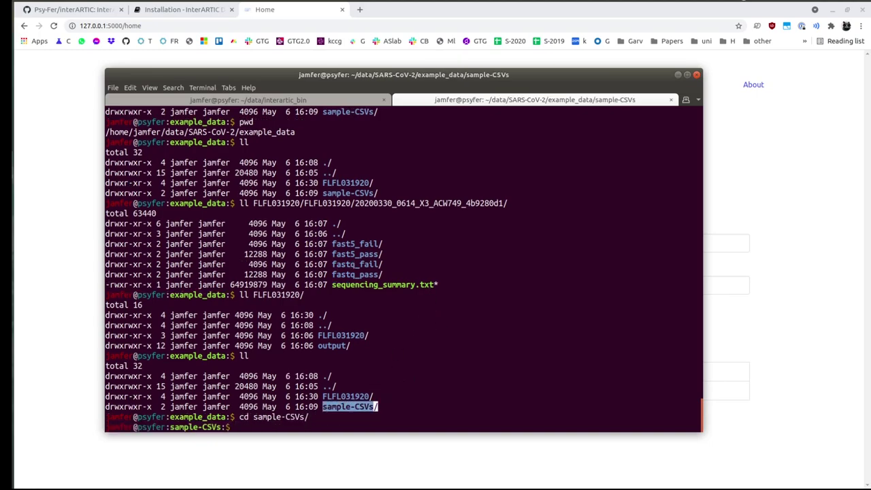
{"action": "type", "text": "cat sample-barcode.csv"}
{"action": "key", "text": "Return"}
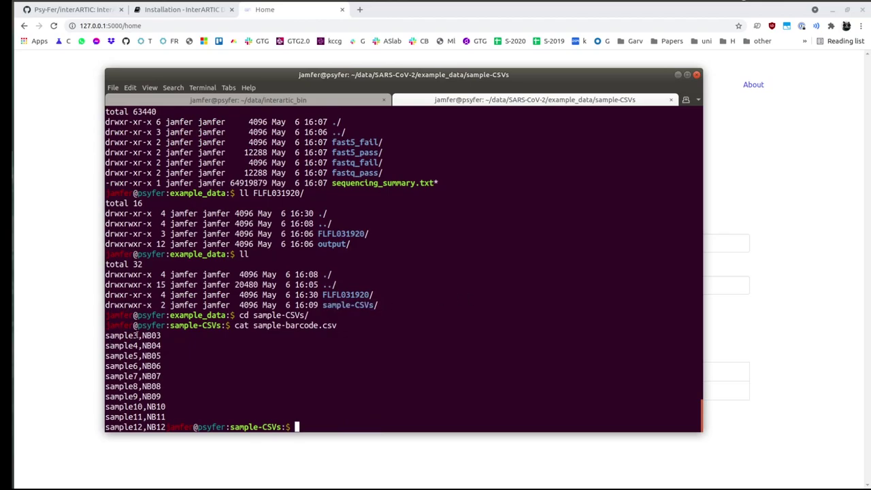
{"action": "left_click_drag", "start_coordinate": [137, 336], "coordinate": [161, 336]}
{"action": "left_click_drag", "start_coordinate": [141, 345], "coordinate": [160, 346]}
{"action": "double_click", "coordinate": [156, 345]}
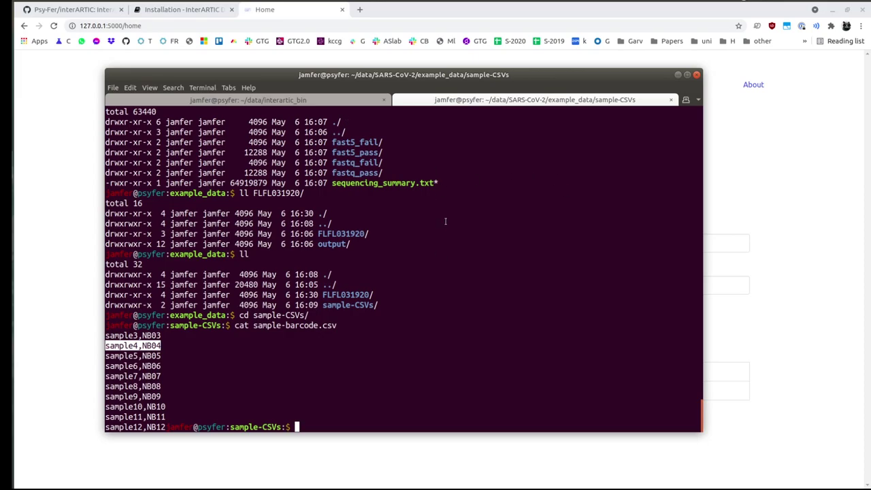
Step: Copy the example_data path and paste it over /data in the input data location field
{"action": "type", "text": "cd .."}
{"action": "key", "text": "Return"}
{"action": "type", "text": "ll"}
{"action": "key", "text": "Return"}
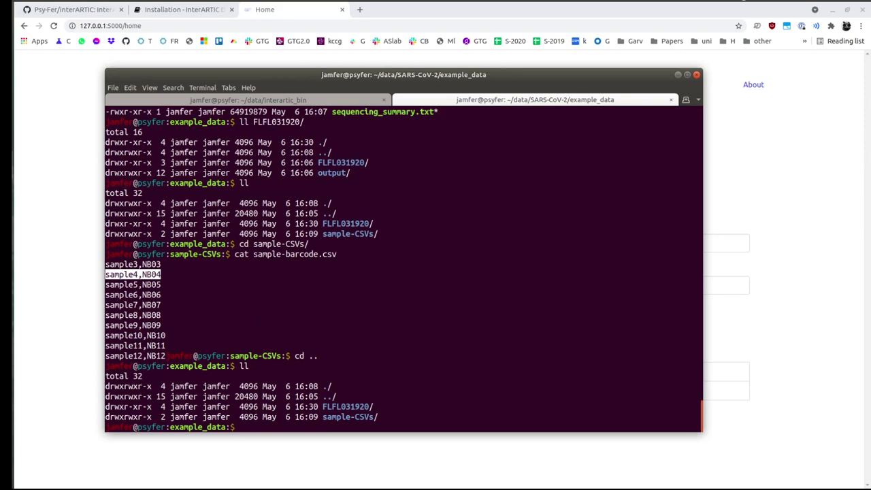
{"action": "type", "text": "pwd"}
{"action": "key", "text": "Return"}
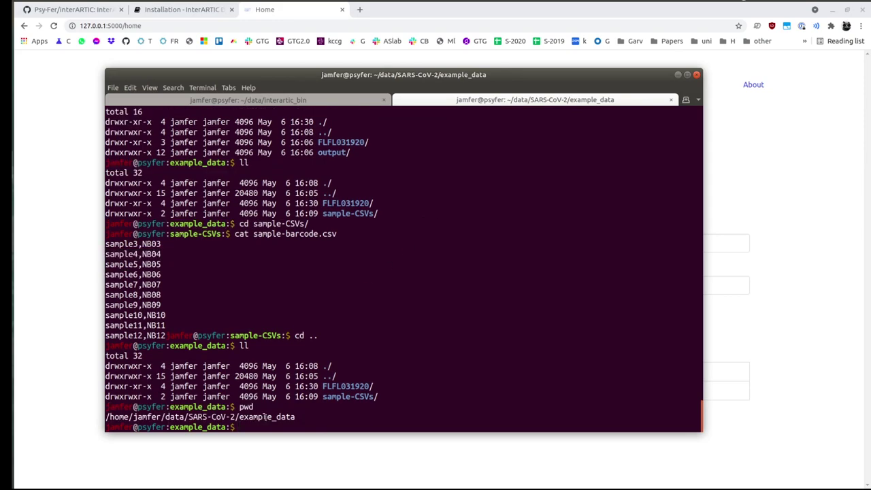
{"action": "double_click", "coordinate": [224, 417]}
{"action": "key", "text": "ctrl+c"}
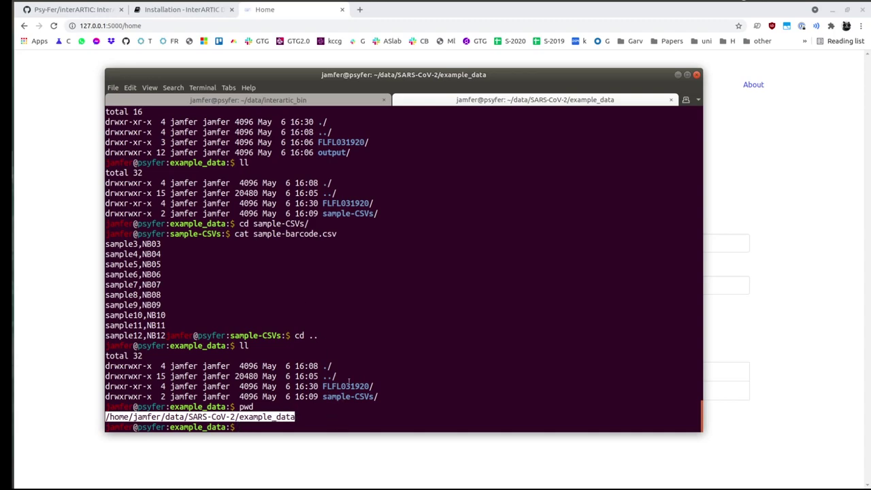
{"action": "left_click", "coordinate": [795, 236]}
{"action": "left_click", "coordinate": [534, 238]}
{"action": "left_click_drag", "start_coordinate": [276, 246], "coordinate": [121, 240]}
{"action": "key", "text": "ctrl+v"}
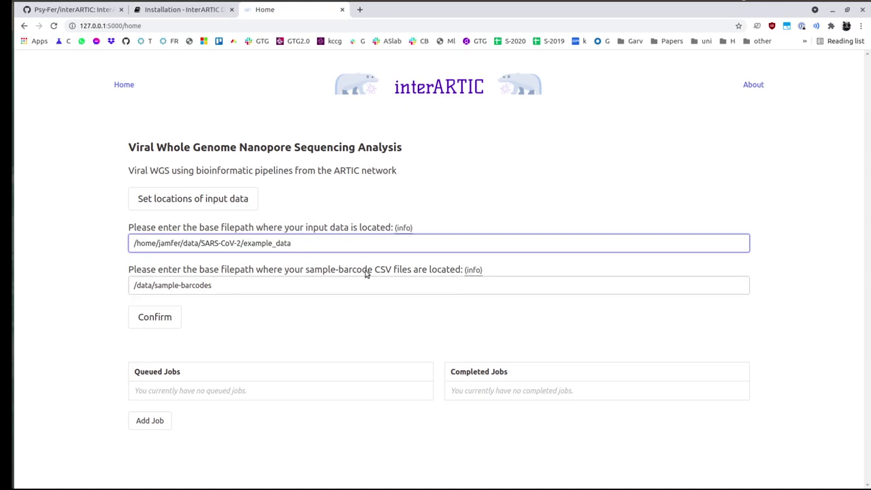
Step: Set the sample-barcode location to the example_data/sample-CSVs path and confirm
{"action": "key", "text": "alt+Tab"}
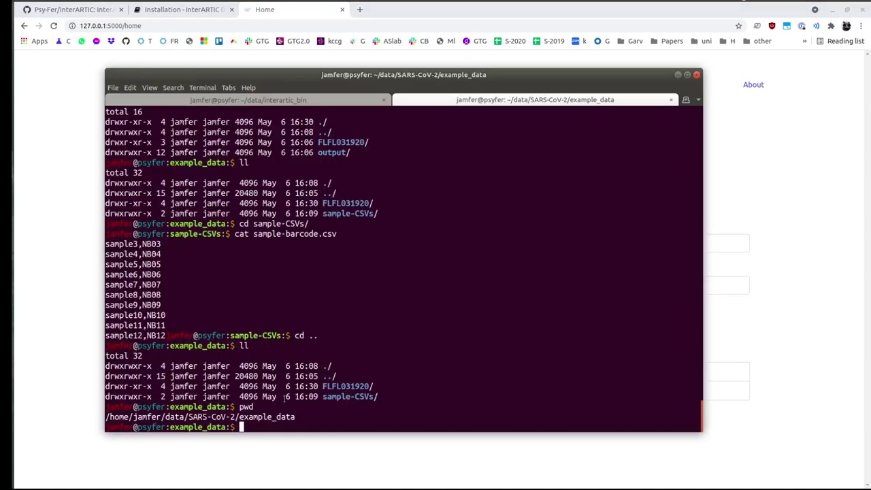
{"action": "double_click", "coordinate": [272, 416]}
{"action": "middle_click", "coordinate": [342, 354]}
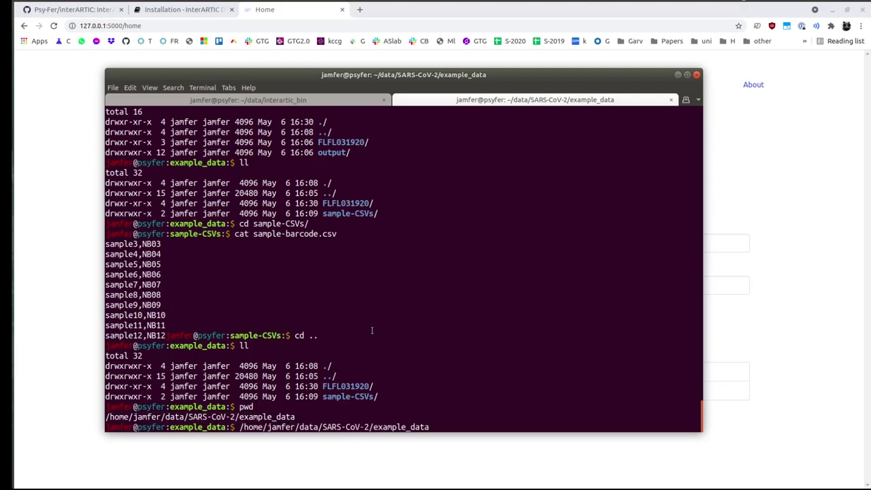
{"action": "type", "text": "/"}
{"action": "double_click", "coordinate": [349, 396]}
{"action": "middle_click", "coordinate": [486, 263]}
{"action": "double_click", "coordinate": [443, 427]}
{"action": "key", "text": "ctrl+c"}
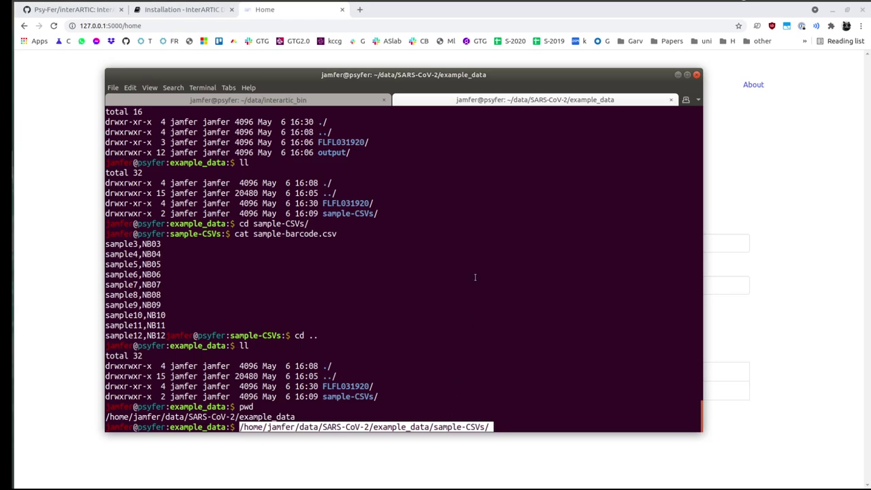
{"action": "left_click", "coordinate": [707, 285]}
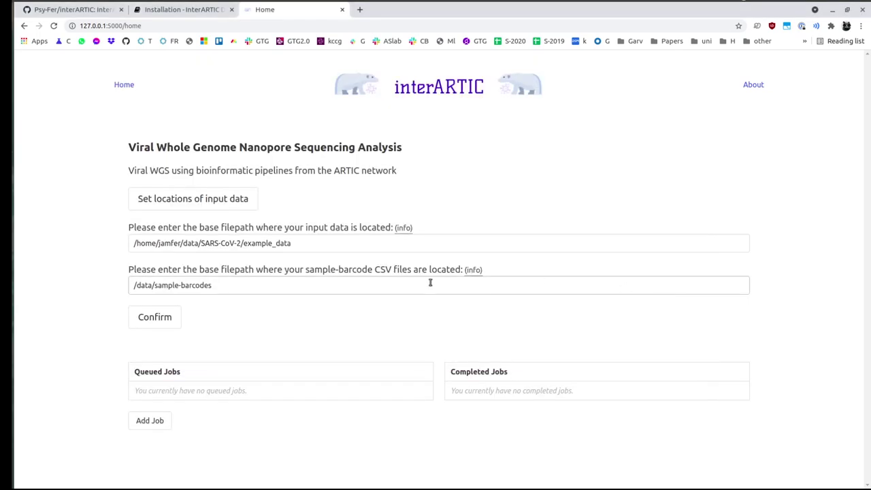
{"action": "triple_click", "coordinate": [352, 288]}
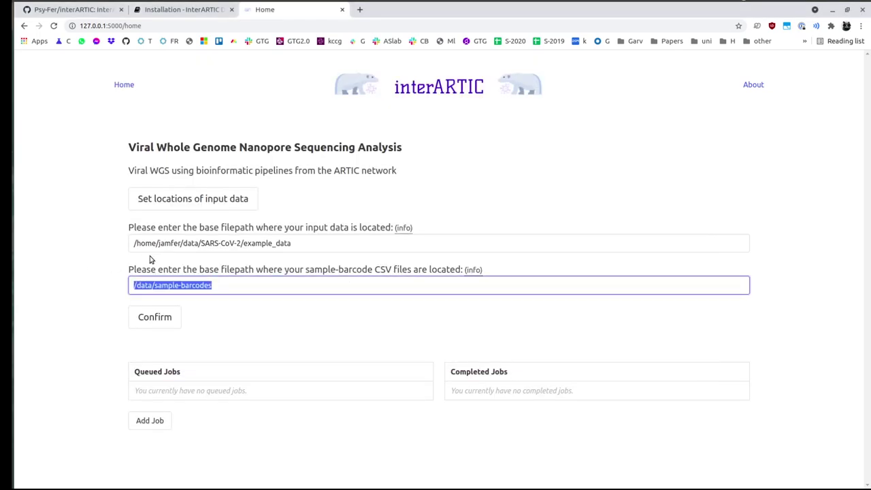
{"action": "key", "text": "ctrl+v"}
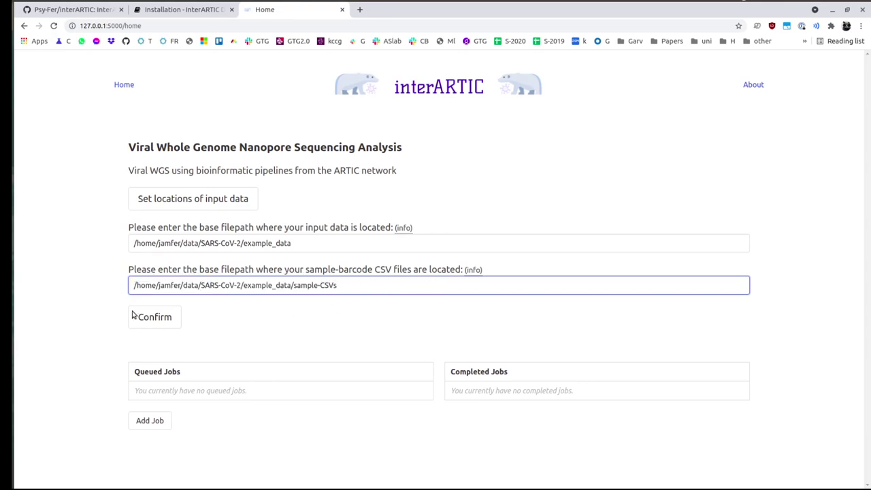
{"action": "left_click", "coordinate": [174, 322]}
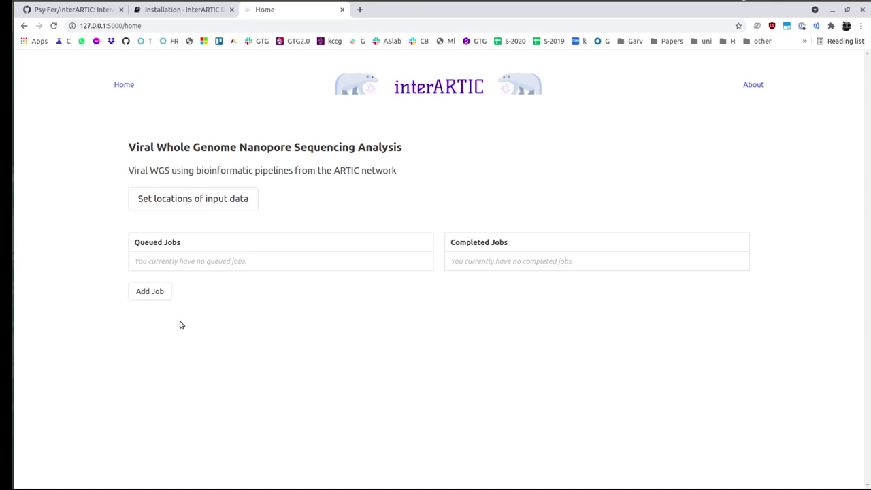
Step: Test that a bogus 'sfsdf' input path is rejected, then correct it and save again
{"action": "left_click", "coordinate": [189, 207]}
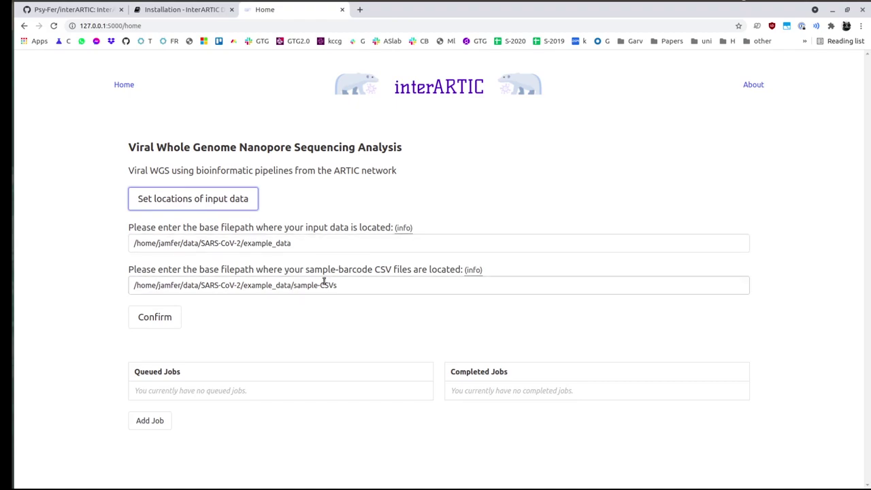
{"action": "left_click", "coordinate": [343, 237]}
{"action": "type", "text": "sfsdf"}
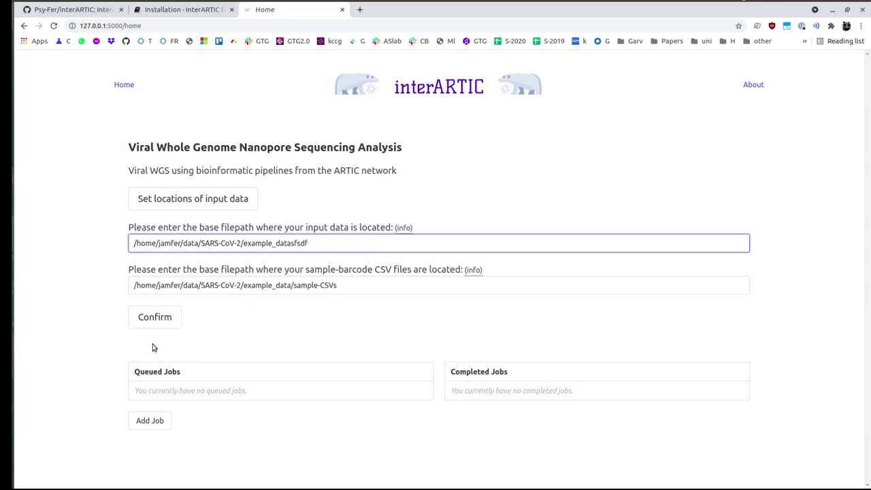
{"action": "left_click", "coordinate": [156, 318]}
{"action": "left_click", "coordinate": [344, 242]}
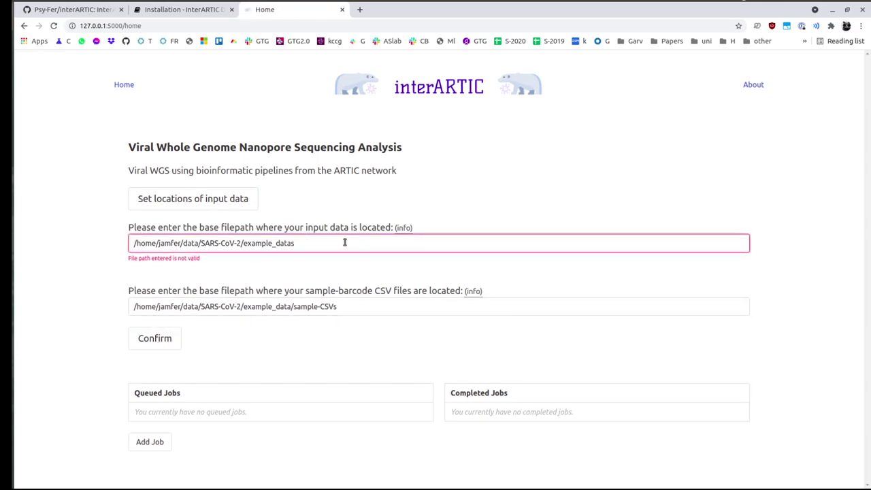
{"action": "left_click", "coordinate": [152, 340]}
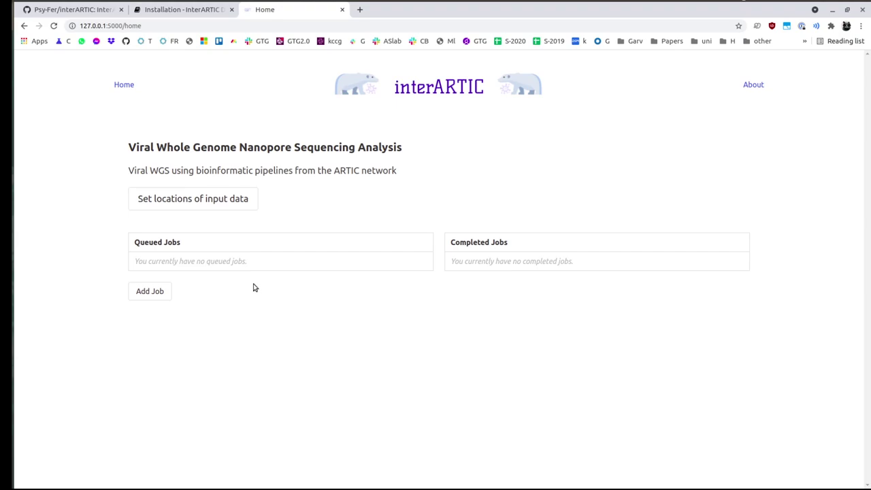
Step: Start a new job and look through the blank form's parameter fields and info links
{"action": "left_click", "coordinate": [151, 291]}
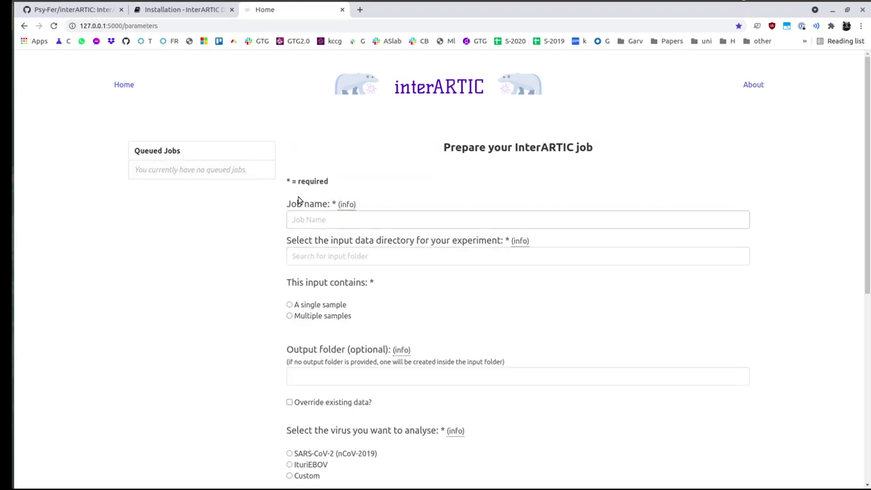
{"action": "scroll", "coordinate": [436, 191], "scroll_direction": "down", "scroll_amount": 5}
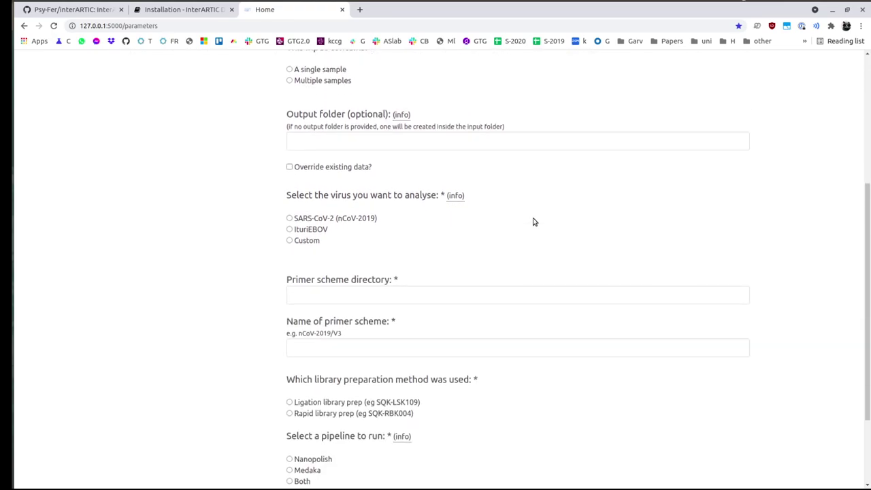
{"action": "scroll", "coordinate": [532, 221], "scroll_direction": "down", "scroll_amount": 2}
{"action": "scroll", "coordinate": [532, 219], "scroll_direction": "up", "scroll_amount": 5}
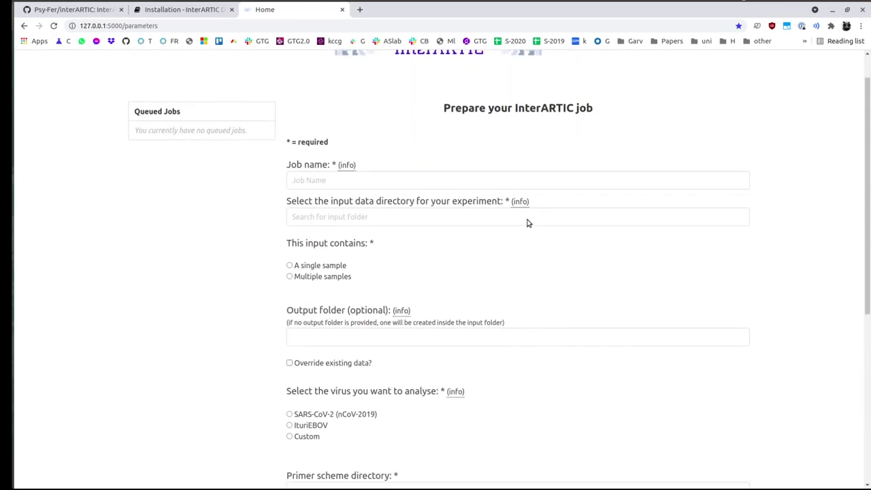
{"action": "scroll", "coordinate": [527, 223], "scroll_direction": "up", "scroll_amount": 1}
{"action": "mouse_move", "coordinate": [522, 234]}
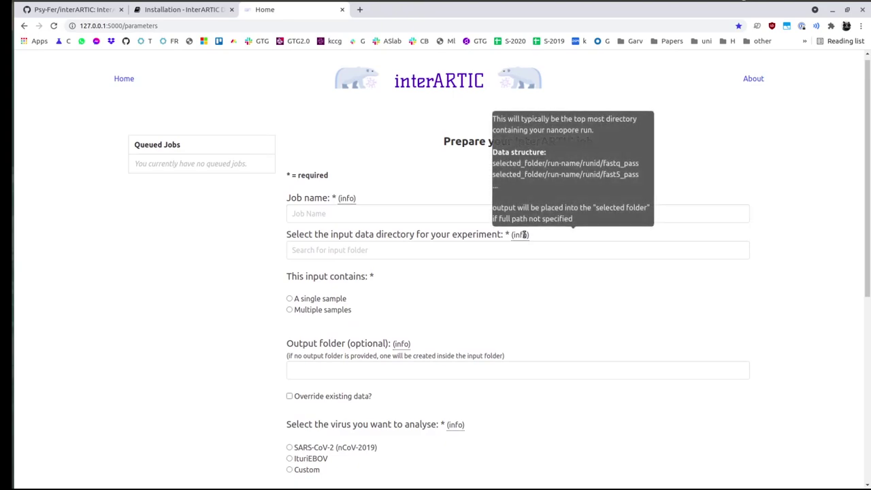
{"action": "scroll", "coordinate": [507, 228], "scroll_direction": "down", "scroll_amount": 2}
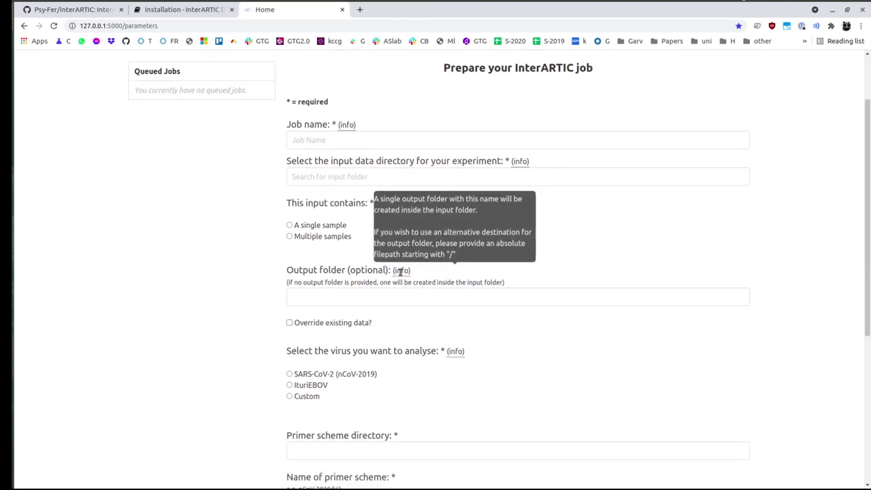
{"action": "scroll", "coordinate": [555, 266], "scroll_direction": "down", "scroll_amount": 2}
{"action": "scroll", "coordinate": [537, 255], "scroll_direction": "down", "scroll_amount": 1}
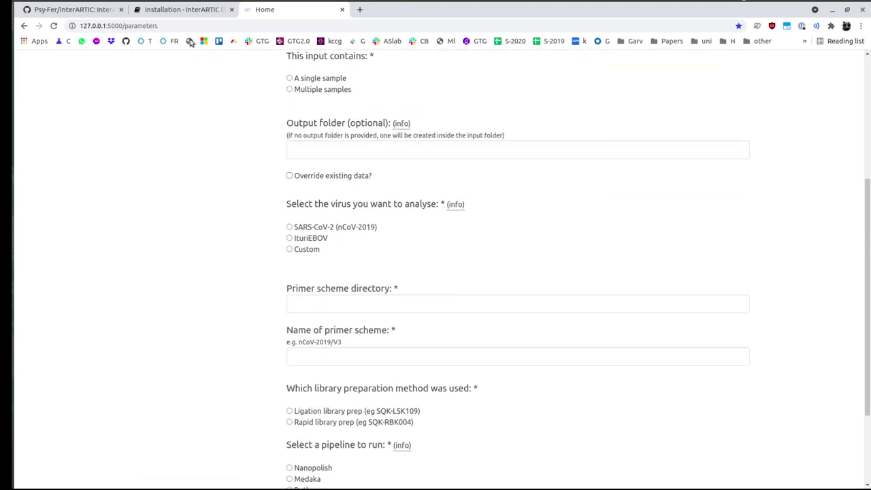
Step: Switch to the InterARTIC Installation documentation and scroll through it
{"action": "left_click", "coordinate": [182, 11]}
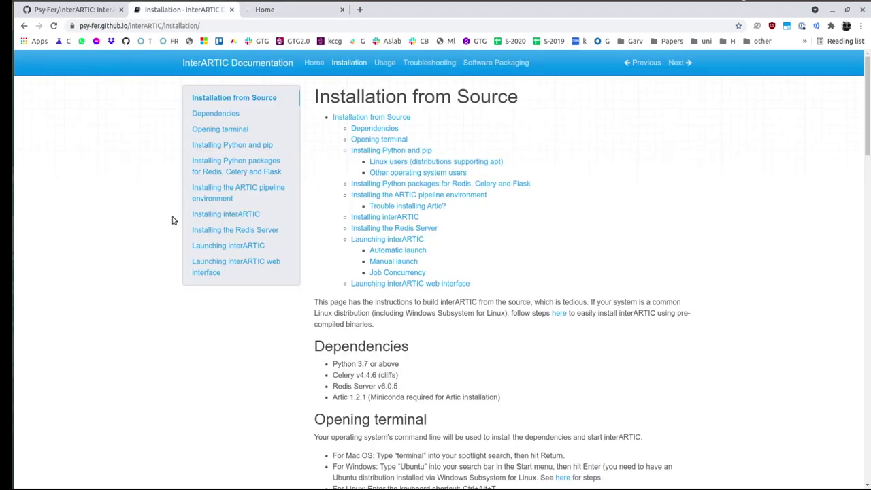
{"action": "scroll", "coordinate": [544, 197], "scroll_direction": "down", "scroll_amount": 2}
{"action": "scroll", "coordinate": [591, 215], "scroll_direction": "up", "scroll_amount": 2}
{"action": "scroll", "coordinate": [560, 151], "scroll_direction": "down", "scroll_amount": 8}
{"action": "scroll", "coordinate": [552, 198], "scroll_direction": "down", "scroll_amount": 5}
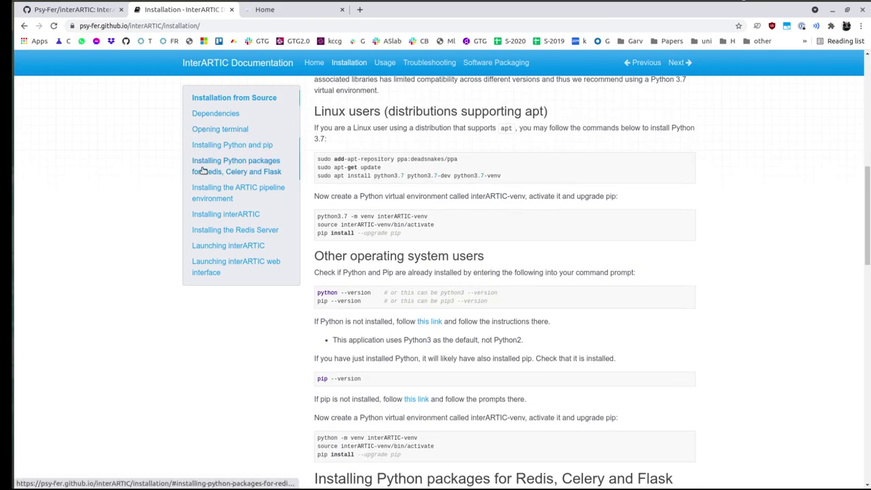
Step: Open the Usage page and read its Progress Page, error-handling and Output Page sections
{"action": "left_click", "coordinate": [220, 129]}
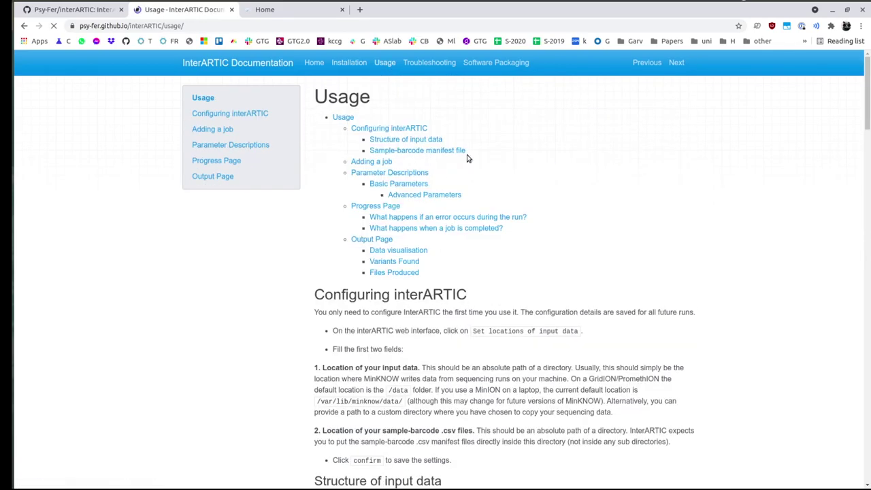
{"action": "scroll", "coordinate": [528, 206], "scroll_direction": "down", "scroll_amount": 16}
{"action": "scroll", "coordinate": [528, 205], "scroll_direction": "up", "scroll_amount": 1}
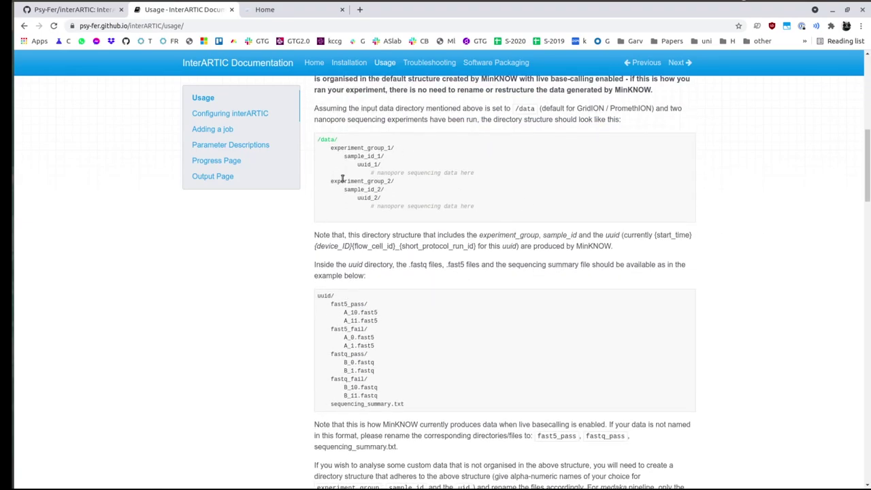
{"action": "scroll", "coordinate": [449, 205], "scroll_direction": "down", "scroll_amount": 17}
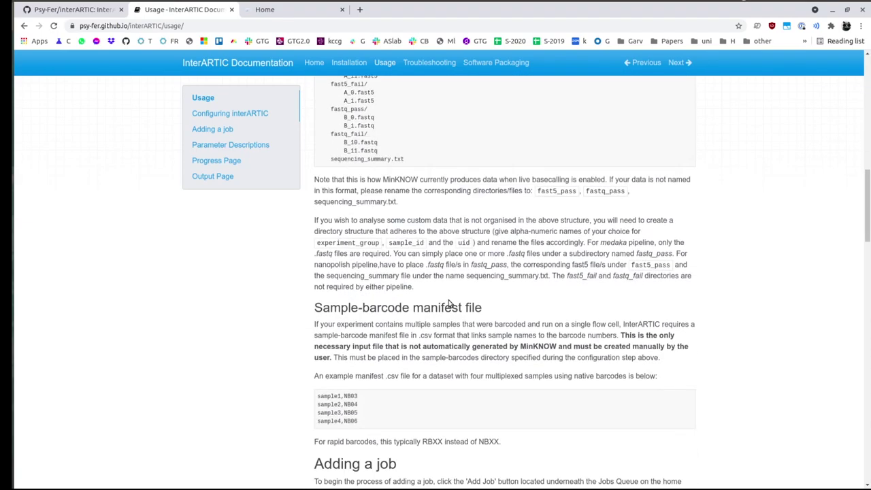
{"action": "scroll", "coordinate": [464, 302], "scroll_direction": "down", "scroll_amount": 18}
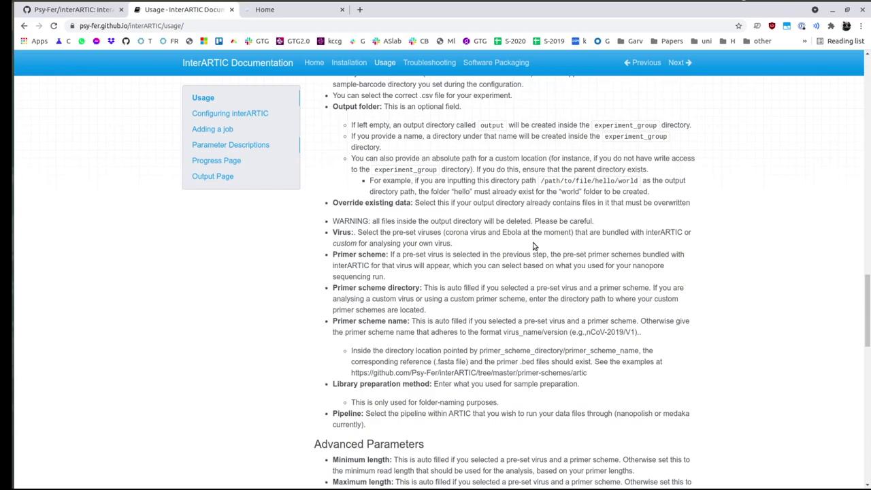
{"action": "scroll", "coordinate": [528, 190], "scroll_direction": "down", "scroll_amount": 4}
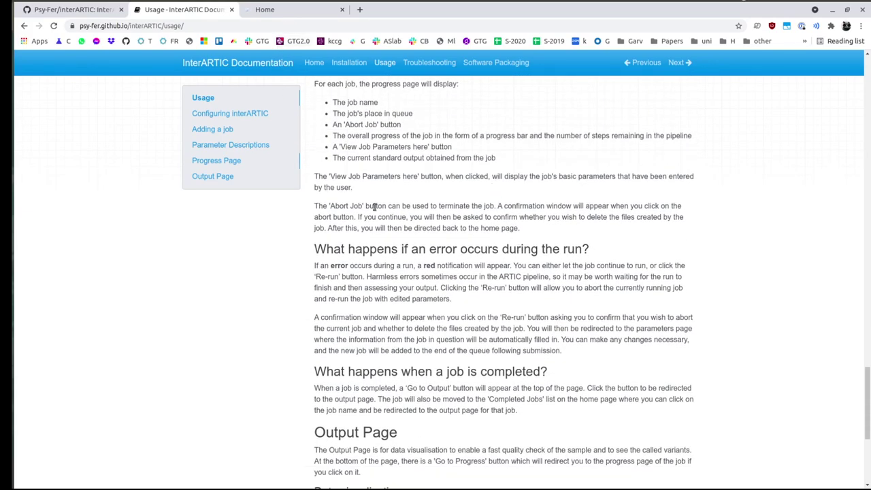
Step: Name the job test-run, choose FLFL031920 as input directory, and mark it as multiple samples
{"action": "left_click", "coordinate": [279, 10]}
{"action": "scroll", "coordinate": [513, 158], "scroll_direction": "up", "scroll_amount": 6}
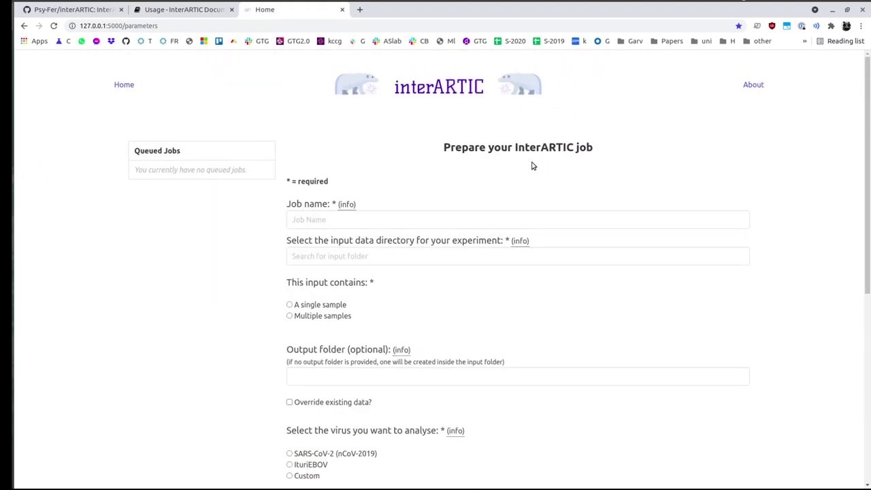
{"action": "left_click", "coordinate": [395, 216]}
{"action": "type", "text": "test-run"}
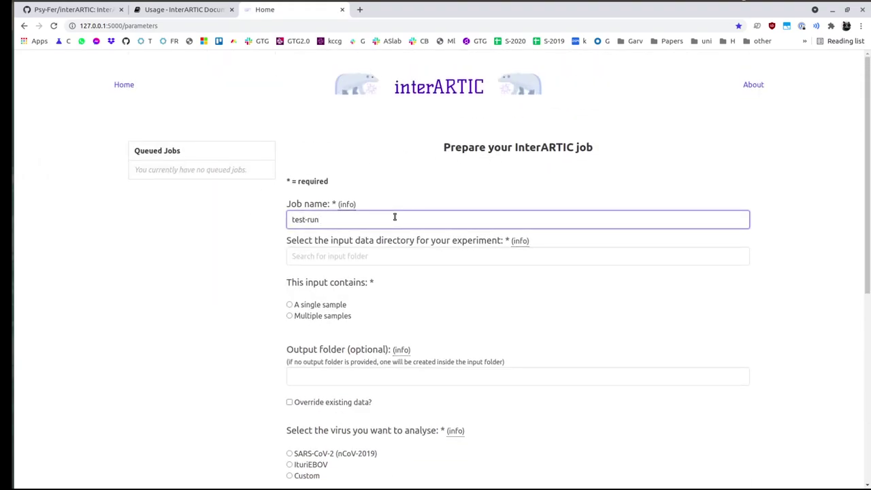
{"action": "scroll", "coordinate": [415, 210], "scroll_direction": "down", "scroll_amount": 2}
{"action": "left_click", "coordinate": [422, 178]}
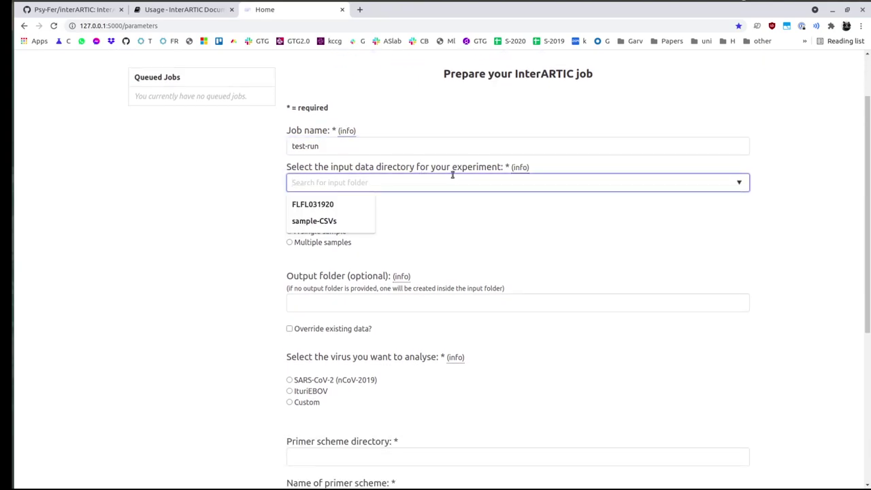
{"action": "left_click", "coordinate": [344, 210]}
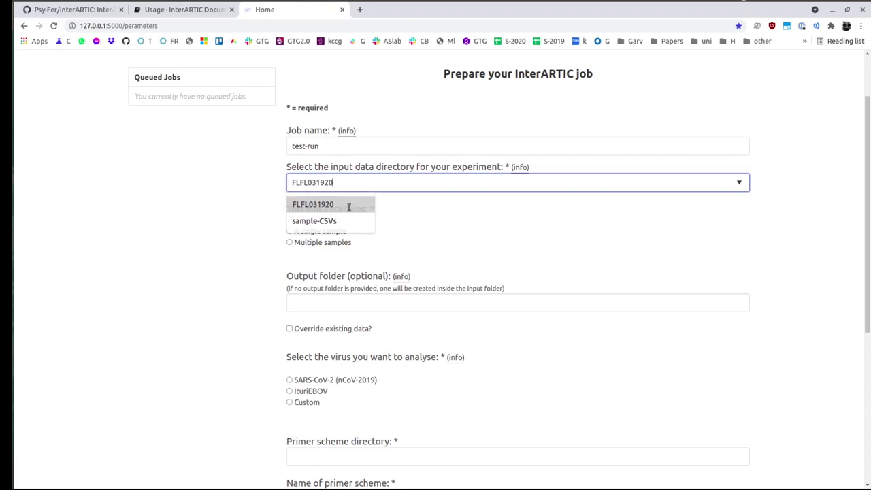
{"action": "left_click", "coordinate": [339, 244]}
Step: Pick sample-barcode.csv, re-select FLFL031920 as input, and set the output folder to test
{"action": "scroll", "coordinate": [510, 231], "scroll_direction": "down", "scroll_amount": 1}
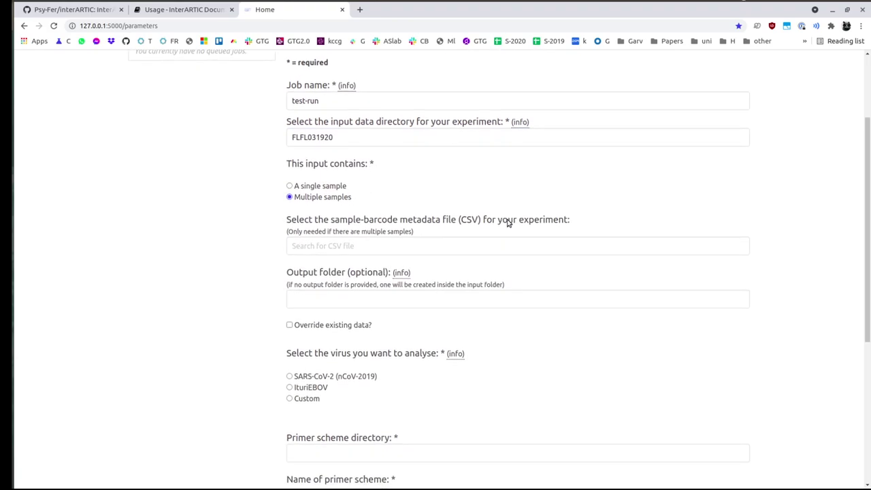
{"action": "left_click", "coordinate": [414, 242]}
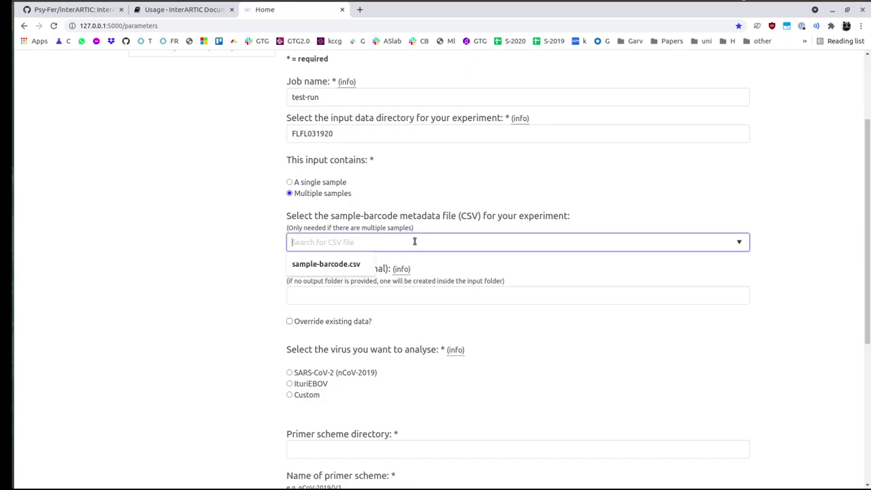
{"action": "left_click", "coordinate": [337, 266]}
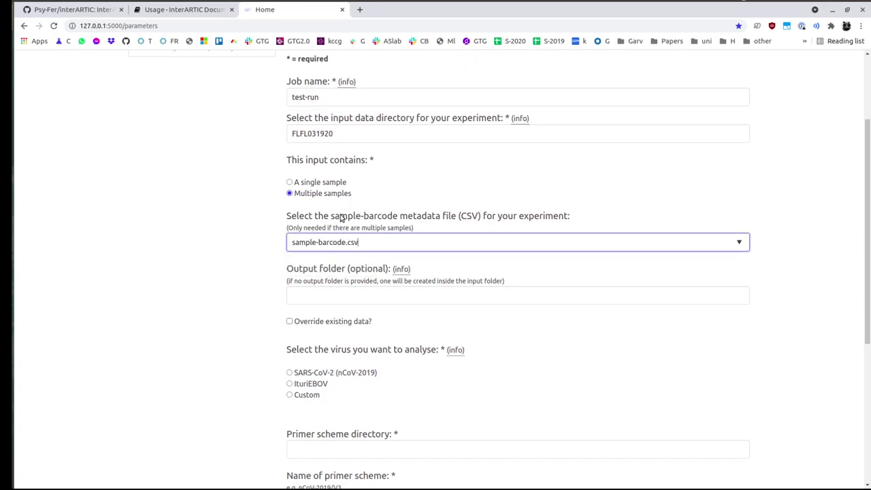
{"action": "left_click", "coordinate": [338, 135]}
{"action": "left_click_drag", "start_coordinate": [368, 134], "coordinate": [235, 132]}
{"action": "key", "text": "BackSpace"}
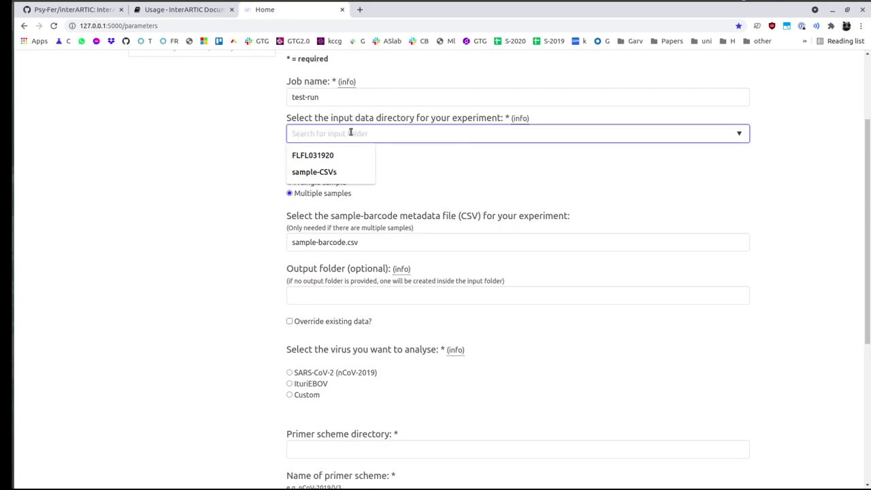
{"action": "left_click", "coordinate": [360, 155]}
{"action": "scroll", "coordinate": [306, 259], "scroll_direction": "down", "scroll_amount": 1}
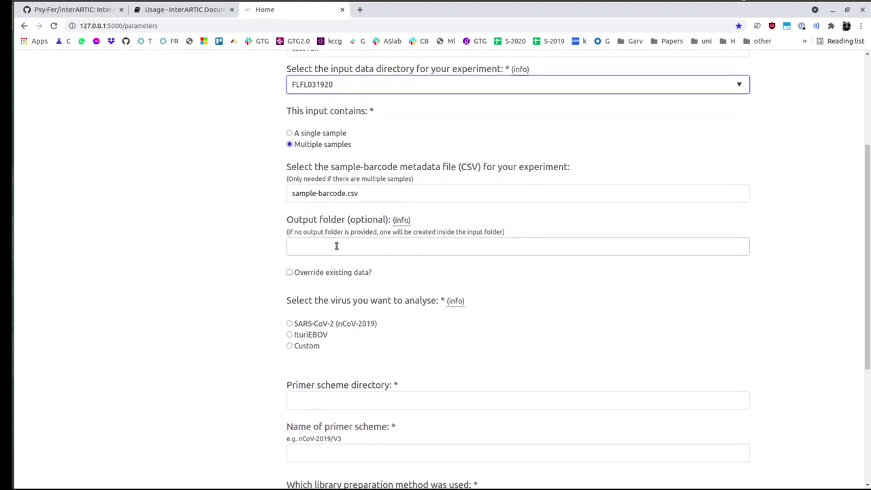
{"action": "left_click", "coordinate": [355, 240]}
{"action": "mouse_move", "coordinate": [400, 221]}
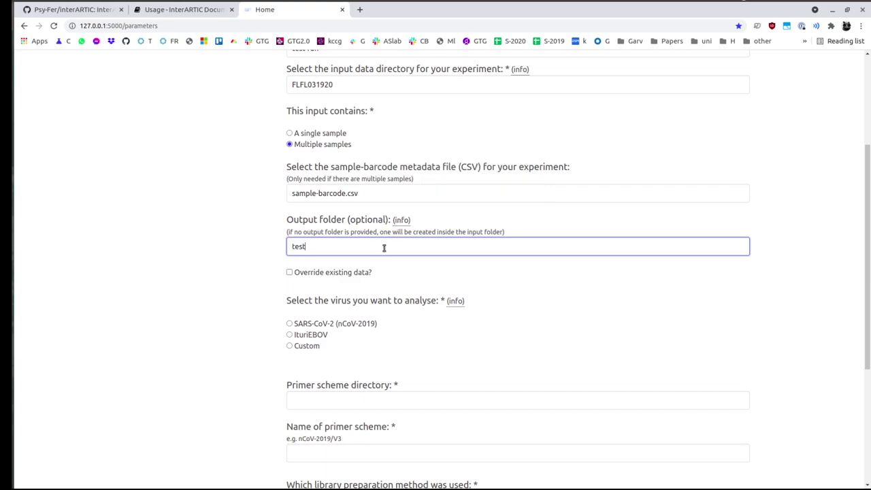
Step: Set the virus to SARS-CoV-2 with the Eden V1 primer scheme
{"action": "scroll", "coordinate": [381, 237], "scroll_direction": "down", "scroll_amount": 2}
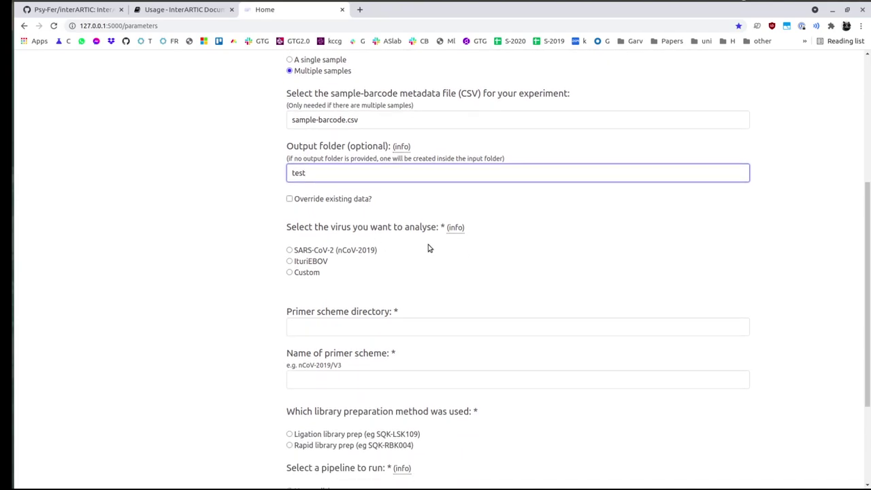
{"action": "left_click", "coordinate": [317, 251]}
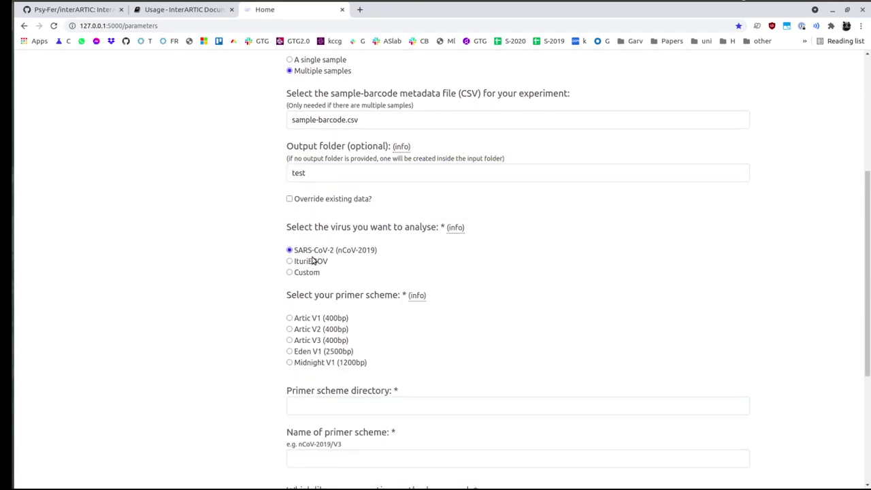
{"action": "left_click", "coordinate": [321, 261]}
{"action": "left_click", "coordinate": [329, 252]}
{"action": "scroll", "coordinate": [361, 239], "scroll_direction": "down", "scroll_amount": 3}
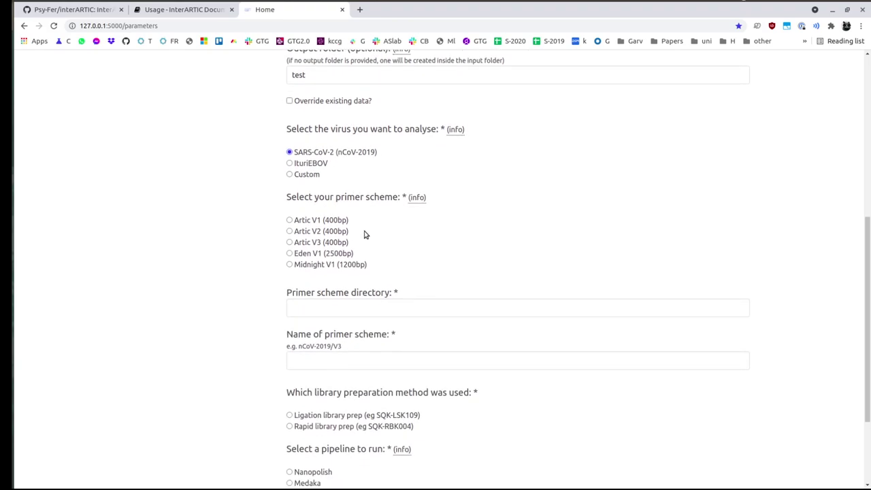
{"action": "left_click", "coordinate": [305, 257]}
Step: Choose ligation library prep and the Medaka pipeline
{"action": "scroll", "coordinate": [238, 239], "scroll_direction": "down", "scroll_amount": 3}
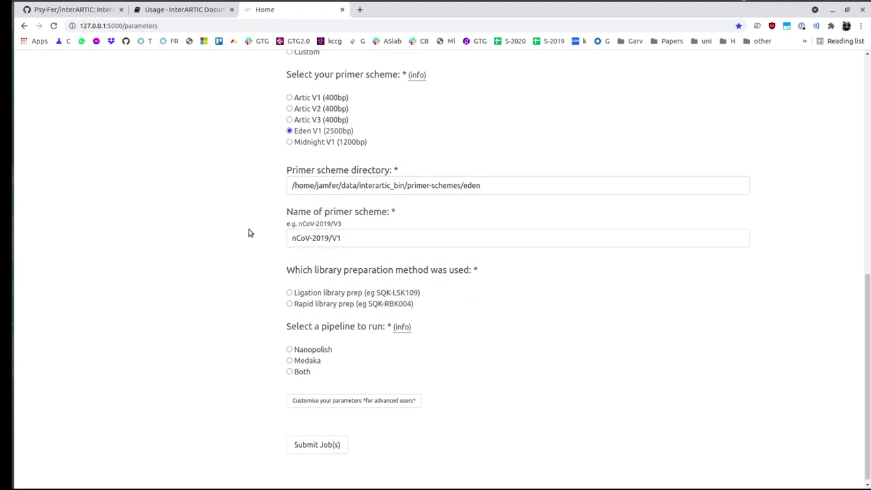
{"action": "scroll", "coordinate": [257, 219], "scroll_direction": "down", "scroll_amount": 1}
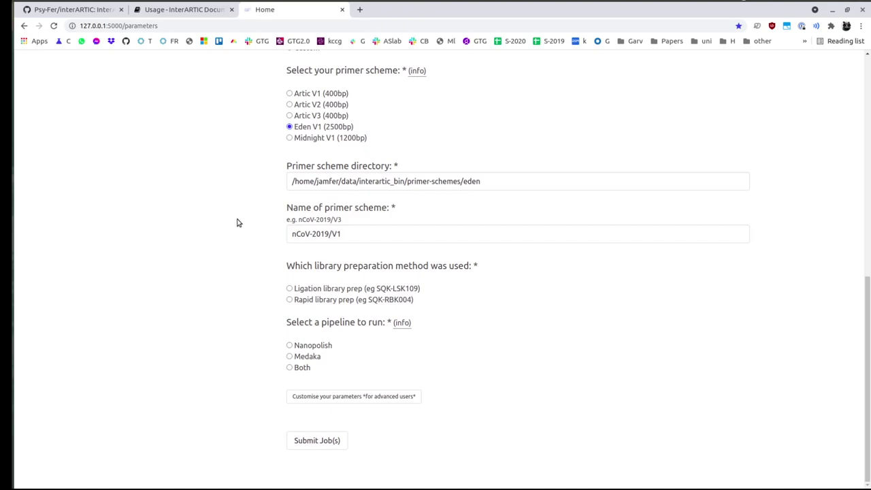
{"action": "left_click", "coordinate": [360, 291]}
{"action": "mouse_move", "coordinate": [398, 322]}
{"action": "left_click", "coordinate": [305, 360]}
Step: Raise CPU thread usage from 4 to 6 in the custom parameters
{"action": "left_click", "coordinate": [388, 397]}
{"action": "scroll", "coordinate": [389, 399], "scroll_direction": "down", "scroll_amount": 3}
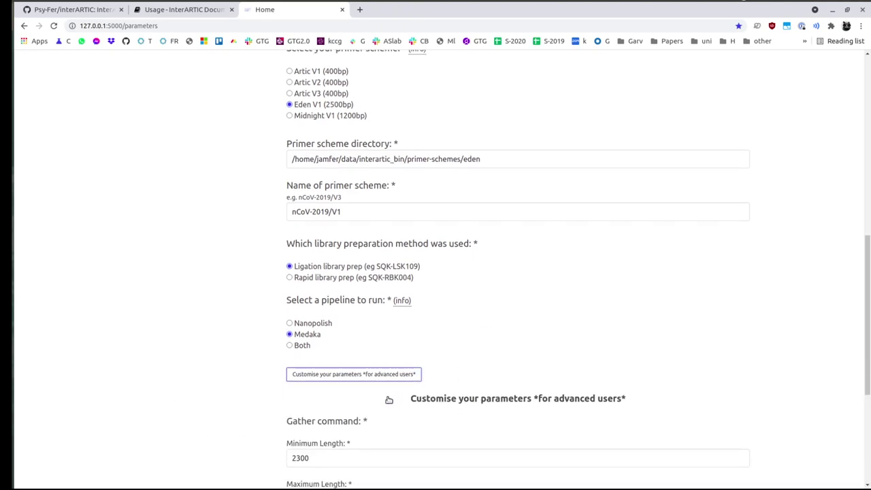
{"action": "scroll", "coordinate": [306, 323], "scroll_direction": "down", "scroll_amount": 1}
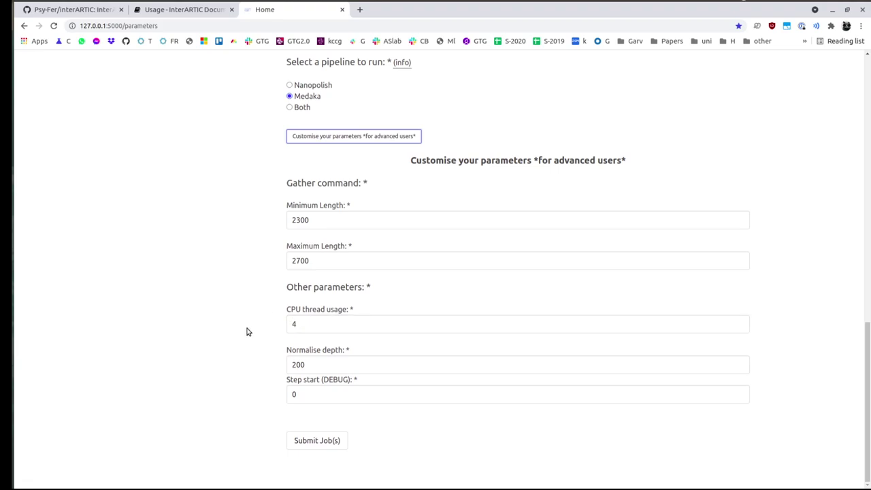
{"action": "left_click", "coordinate": [305, 323]}
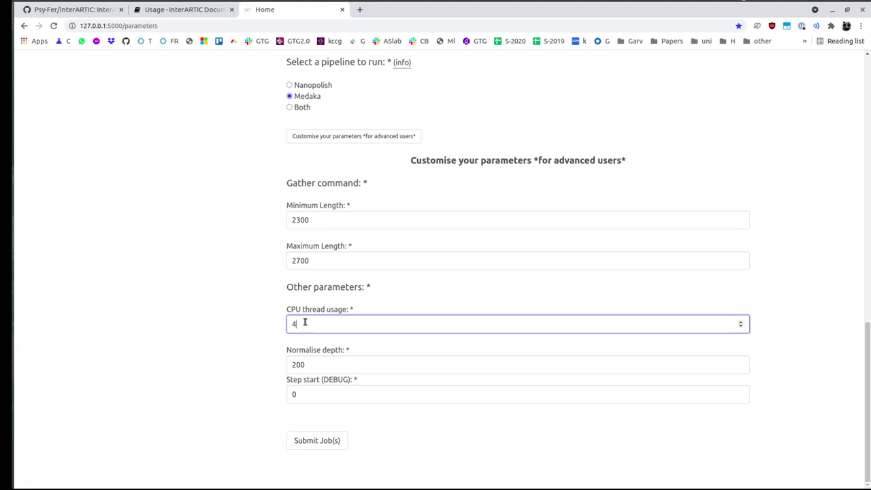
{"action": "left_click_drag", "start_coordinate": [305, 322], "coordinate": [266, 312]}
{"action": "left_click", "coordinate": [233, 312]}
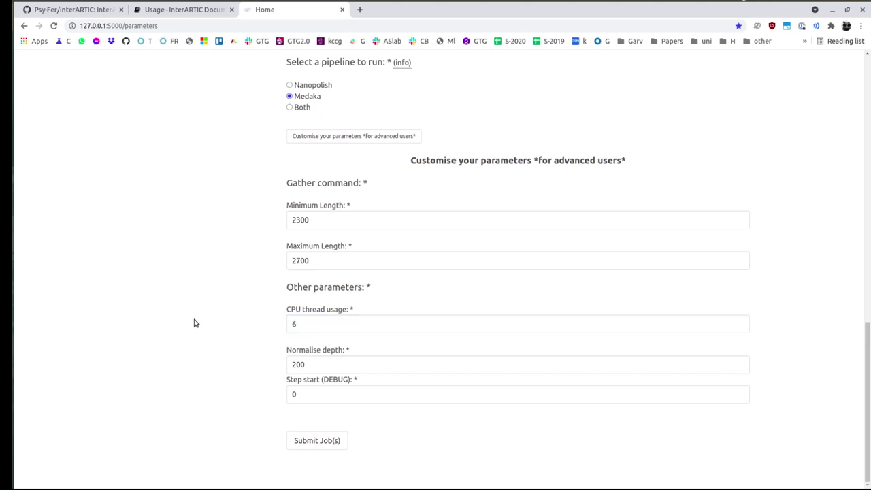
{"action": "left_click", "coordinate": [385, 140]}
Step: Submit the test-run job
{"action": "scroll", "coordinate": [204, 252], "scroll_direction": "up", "scroll_amount": 10}
{"action": "scroll", "coordinate": [208, 252], "scroll_direction": "down", "scroll_amount": 10}
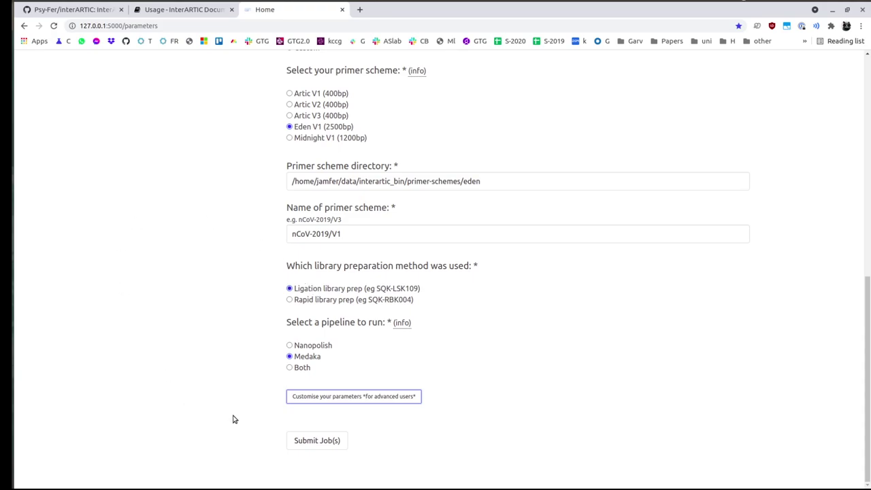
{"action": "left_click", "coordinate": [317, 440]}
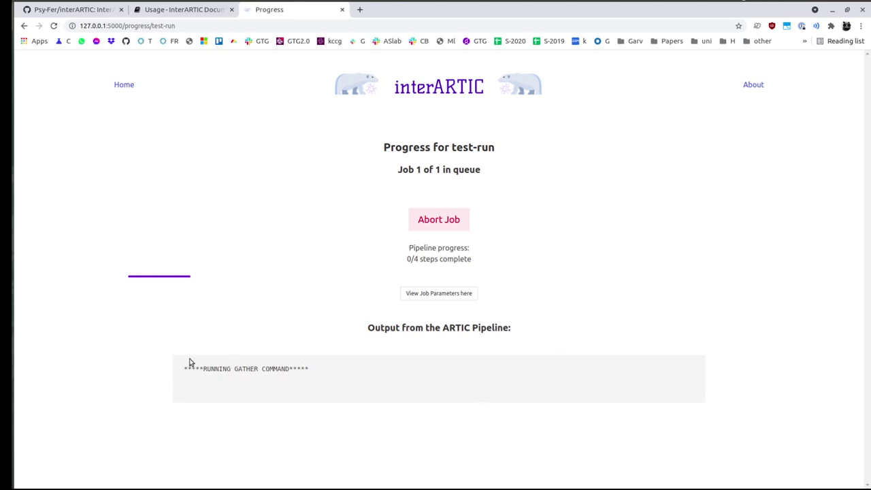
Step: Show the test-run job parameters and select the output folder path for copying
{"action": "left_click_drag", "start_coordinate": [209, 369], "coordinate": [314, 370]}
{"action": "left_click", "coordinate": [315, 372]}
{"action": "left_click", "coordinate": [447, 297]}
{"action": "scroll", "coordinate": [538, 288], "scroll_direction": "down", "scroll_amount": 1}
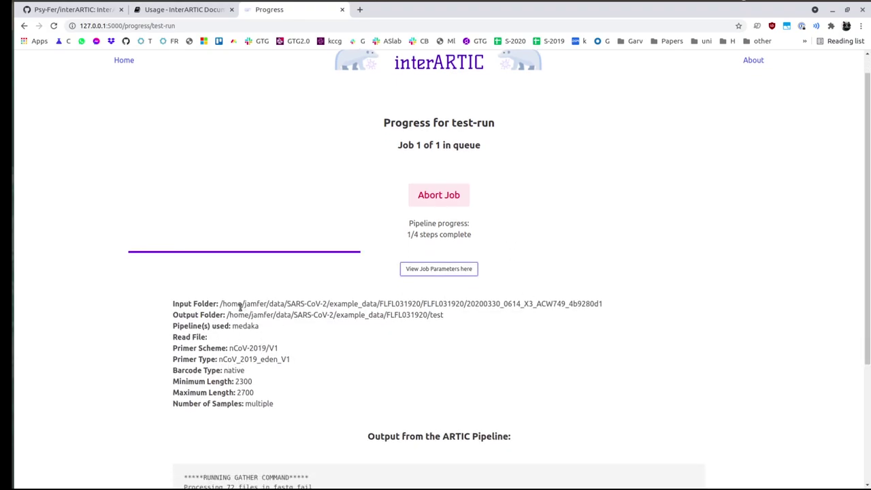
{"action": "left_click_drag", "start_coordinate": [229, 315], "coordinate": [447, 321]}
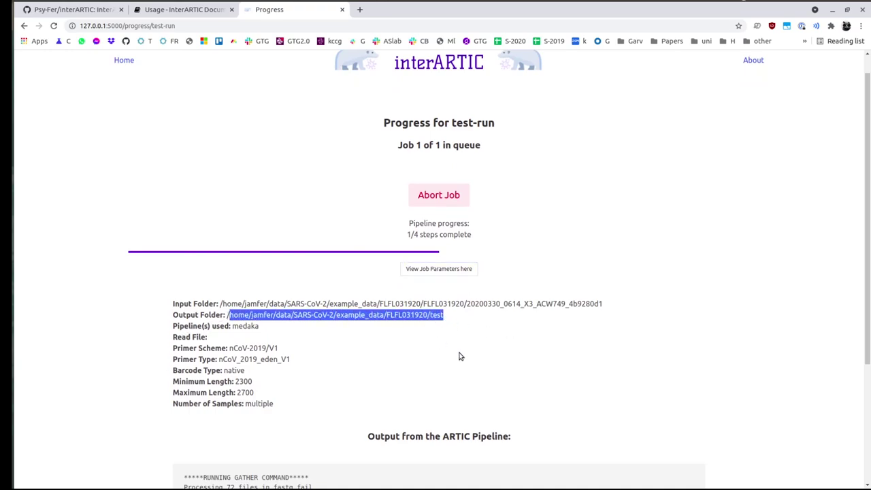
{"action": "left_click", "coordinate": [288, 325]}
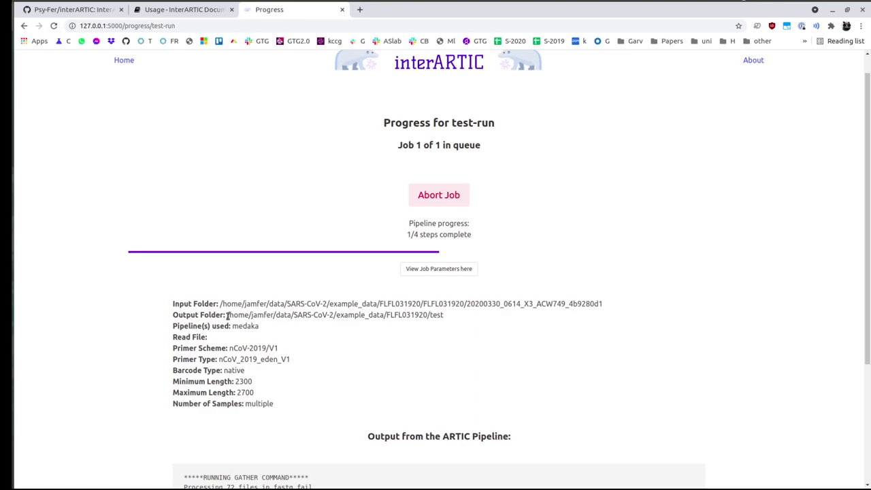
{"action": "left_click_drag", "start_coordinate": [228, 316], "coordinate": [462, 316]}
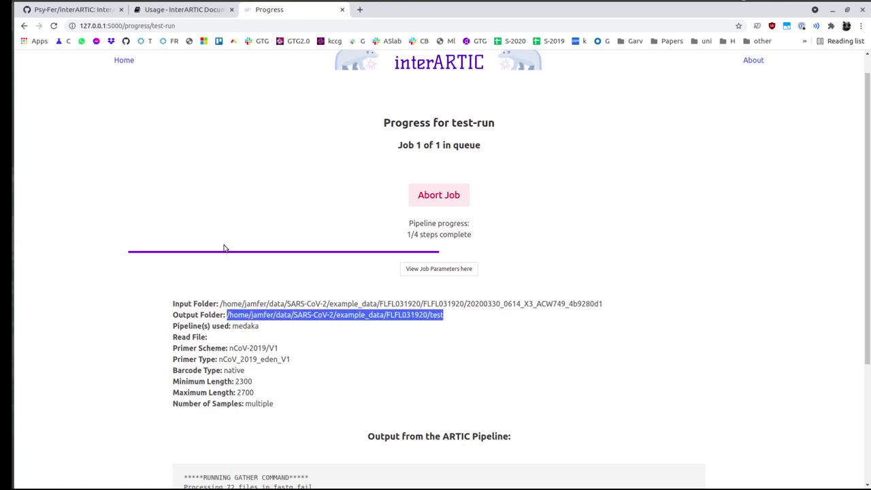
Step: List the FLFL031920/test output folder in the terminal using ll and the pasted path
{"action": "left_click", "coordinate": [10, 167]}
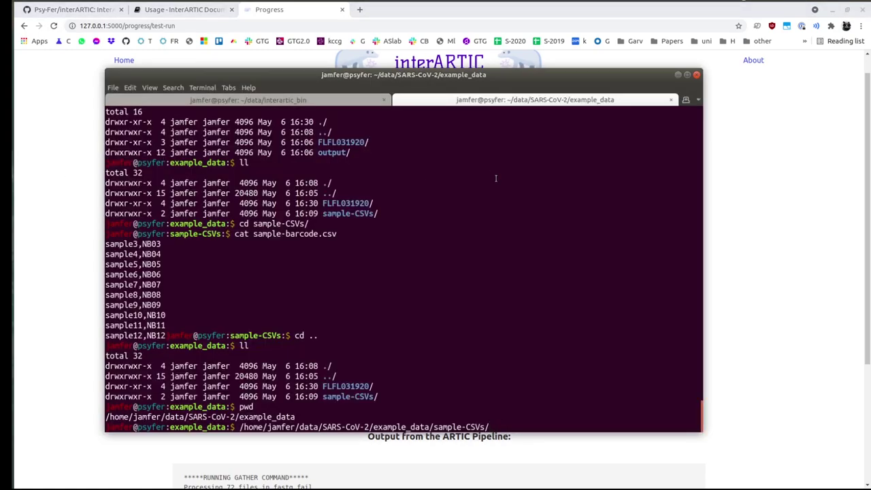
{"action": "key", "text": "ctrl+c"}
{"action": "key", "text": "ctrl+c"}
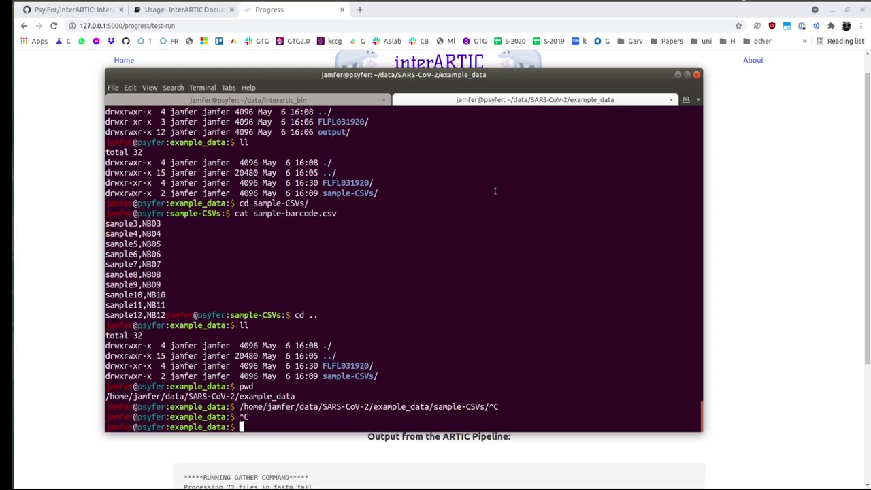
{"action": "type", "text": "ll"}
{"action": "middle_click", "coordinate": [496, 194]}
{"action": "key", "text": "Return"}
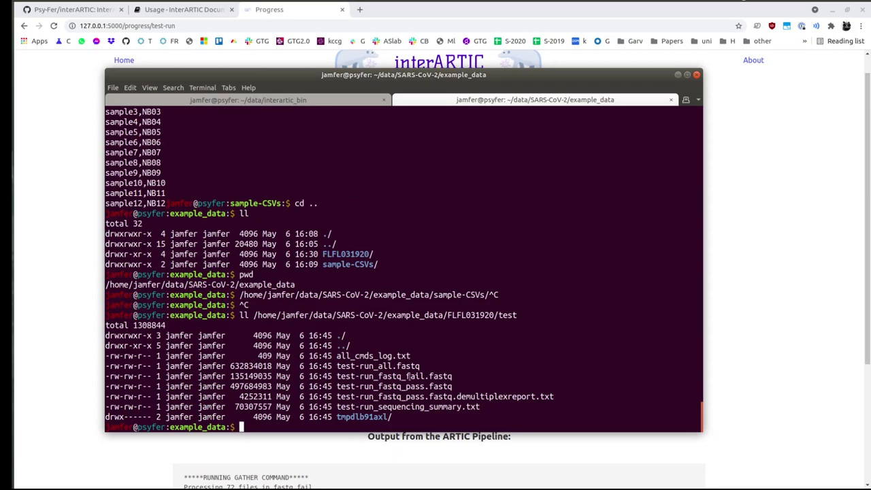
{"action": "left_click", "coordinate": [734, 270]}
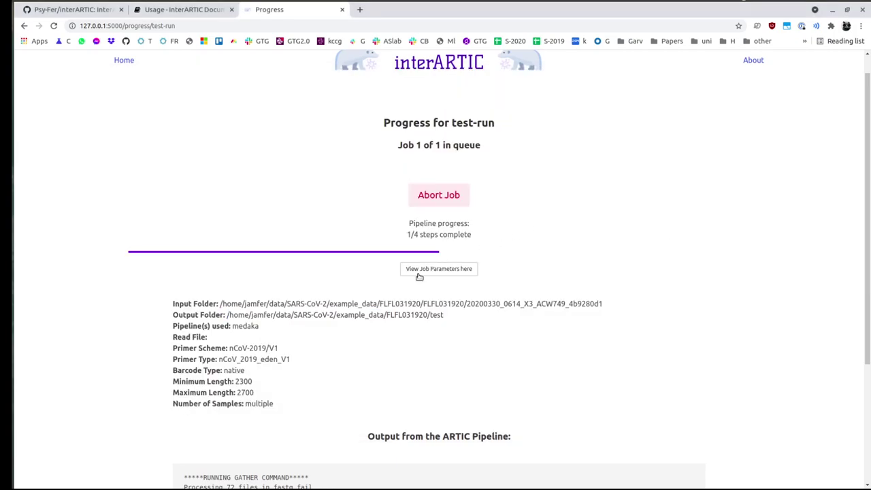
{"action": "scroll", "coordinate": [405, 285], "scroll_direction": "down", "scroll_amount": 2}
{"action": "scroll", "coordinate": [299, 291], "scroll_direction": "down", "scroll_amount": 1}
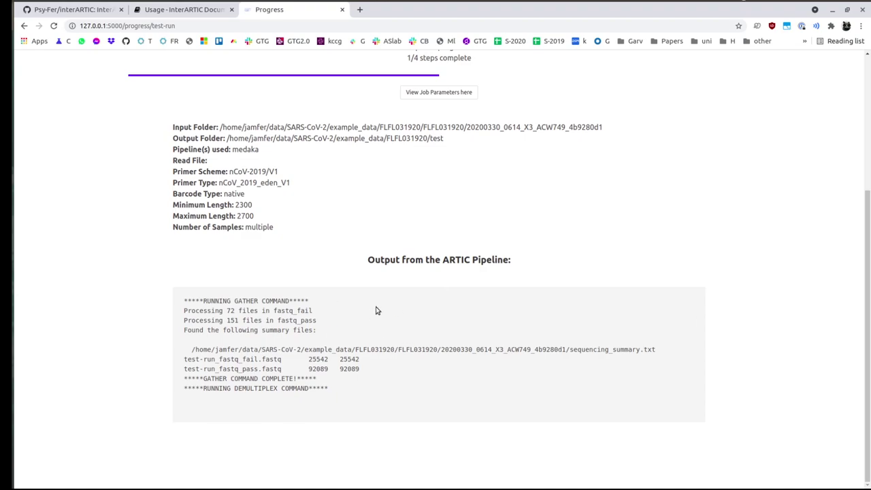
{"action": "scroll", "coordinate": [409, 300], "scroll_direction": "up", "scroll_amount": 2}
{"action": "scroll", "coordinate": [340, 243], "scroll_direction": "up", "scroll_amount": 3}
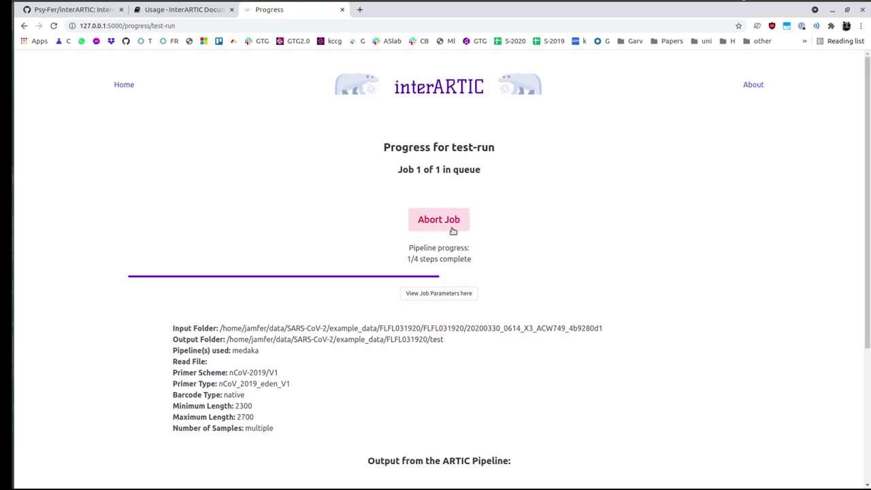
{"action": "left_click", "coordinate": [436, 224]}
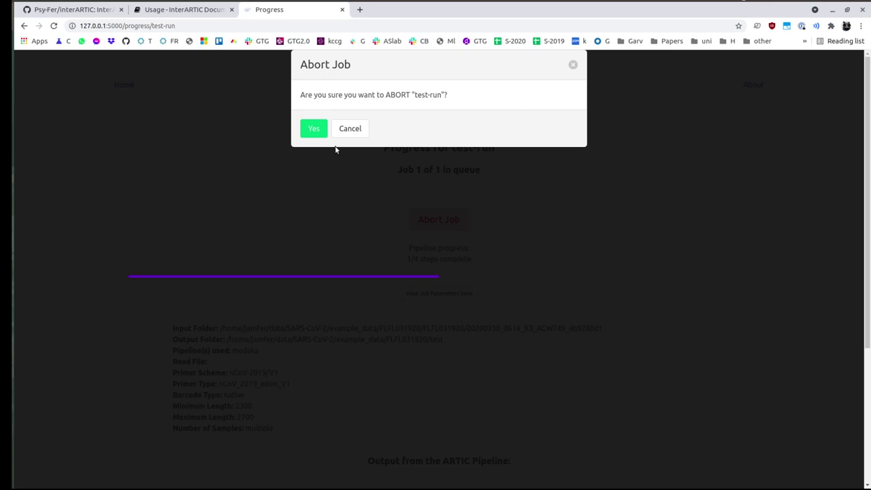
{"action": "left_click", "coordinate": [354, 135]}
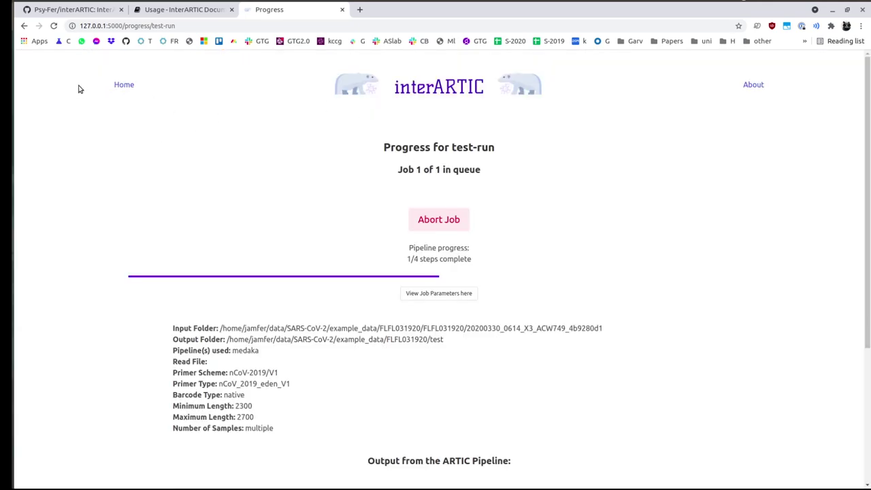
Step: Reopen test-run from Queued Jobs on the Home page and confirm all 4/4 steps finished
{"action": "left_click", "coordinate": [124, 86]}
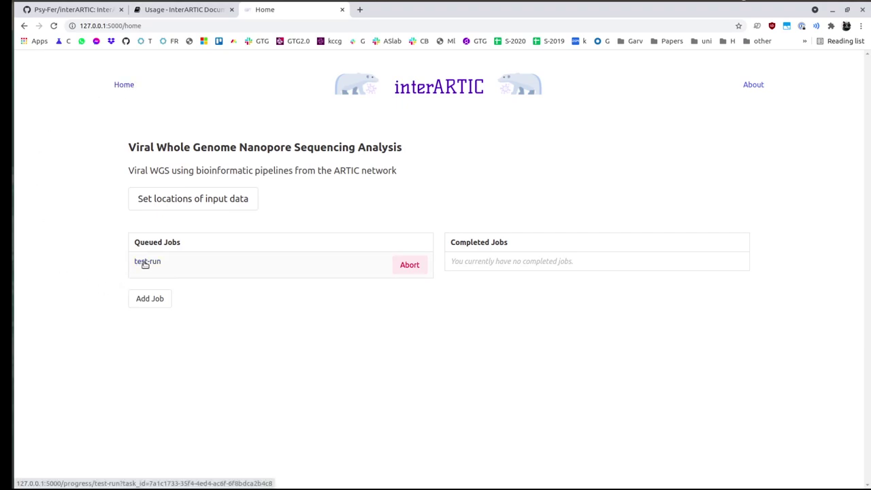
{"action": "left_click", "coordinate": [144, 303]}
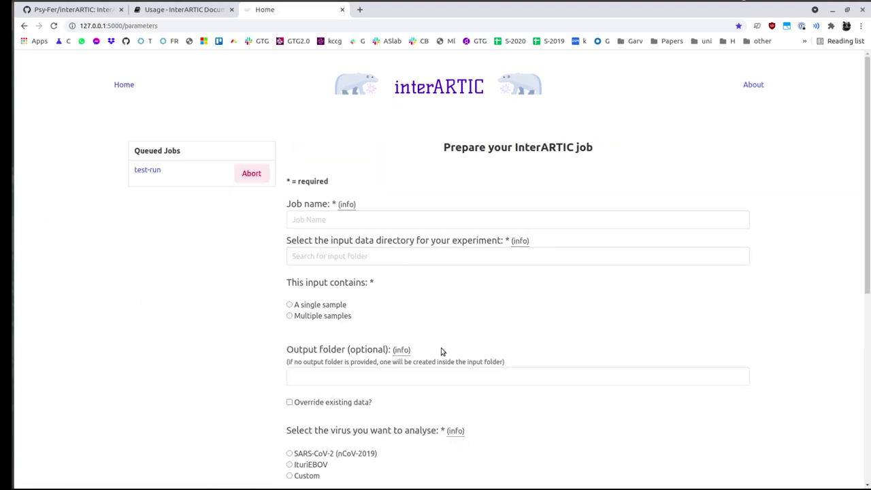
{"action": "left_click", "coordinate": [130, 85]}
{"action": "left_click", "coordinate": [154, 265]}
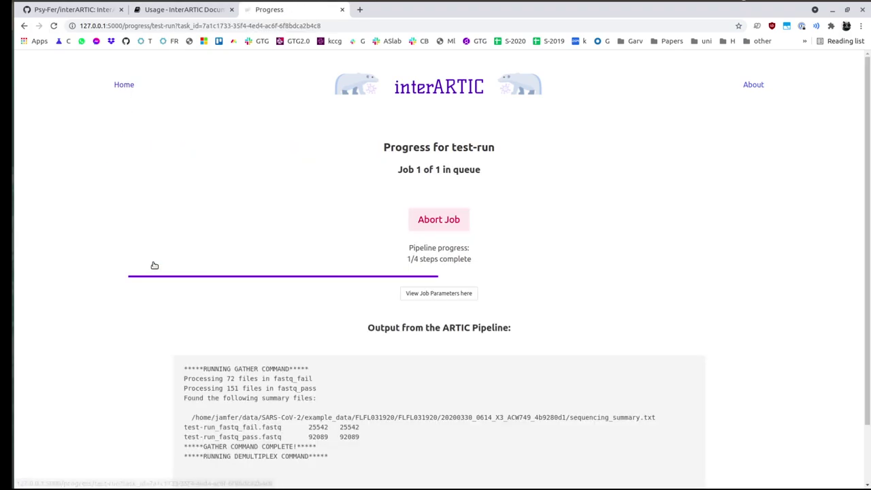
{"action": "scroll", "coordinate": [542, 395], "scroll_direction": "down", "scroll_amount": 1}
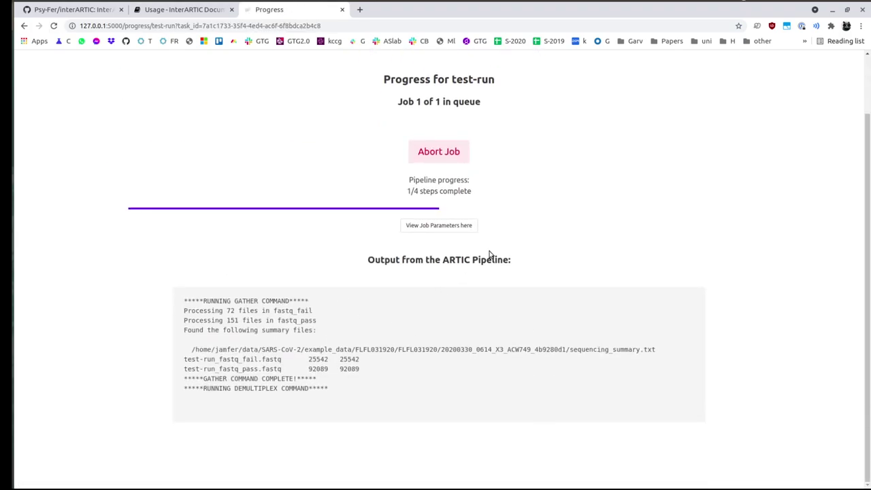
{"action": "scroll", "coordinate": [500, 228], "scroll_direction": "up", "scroll_amount": 1}
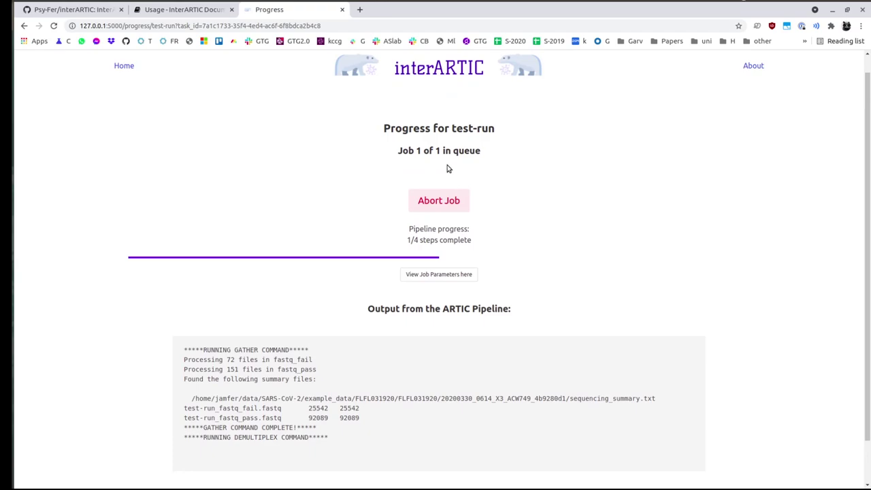
{"action": "scroll", "coordinate": [574, 295], "scroll_direction": "down", "scroll_amount": 1}
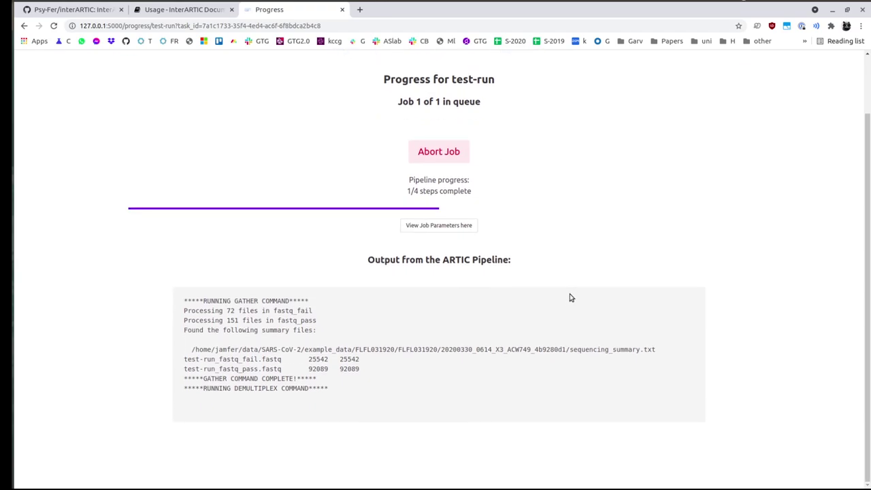
{"action": "scroll", "coordinate": [570, 297], "scroll_direction": "up", "scroll_amount": 1}
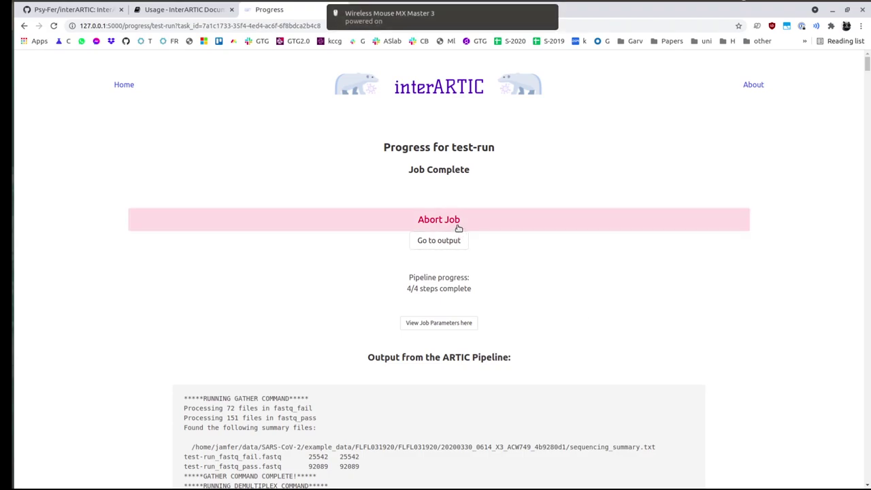
{"action": "scroll", "coordinate": [534, 238], "scroll_direction": "down", "scroll_amount": 3}
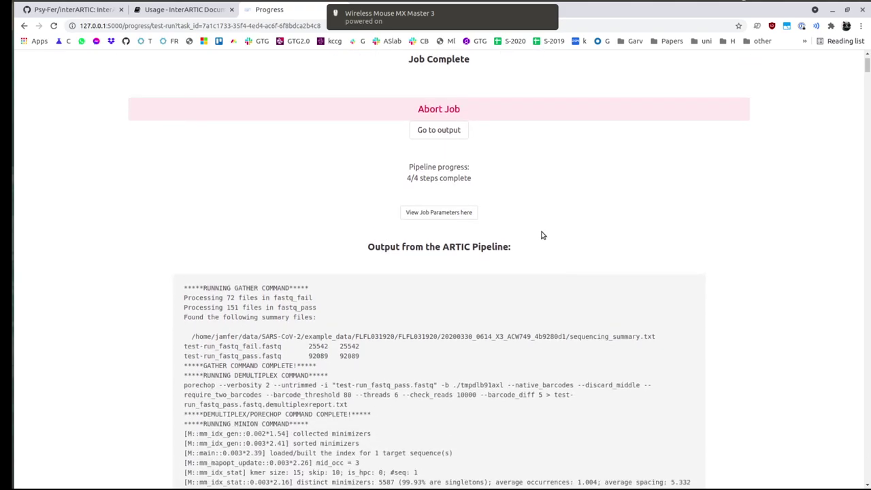
{"action": "scroll", "coordinate": [525, 204], "scroll_direction": "down", "scroll_amount": 4}
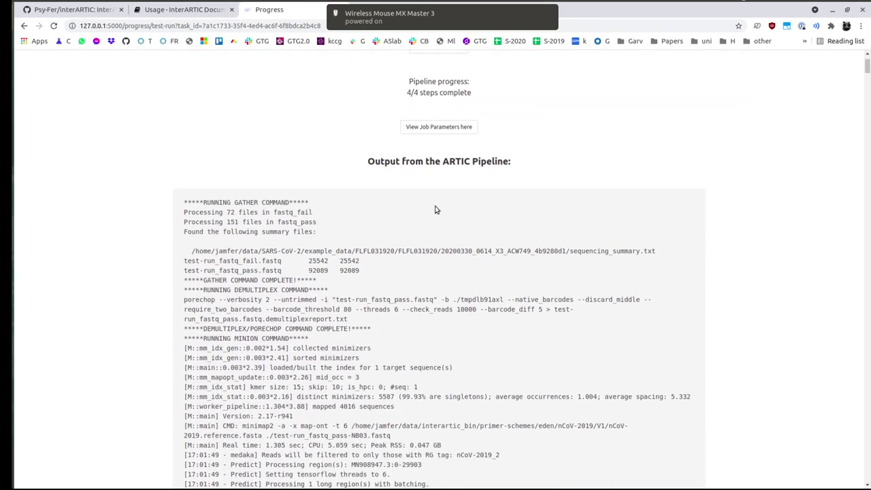
{"action": "scroll", "coordinate": [267, 243], "scroll_direction": "down", "scroll_amount": 1}
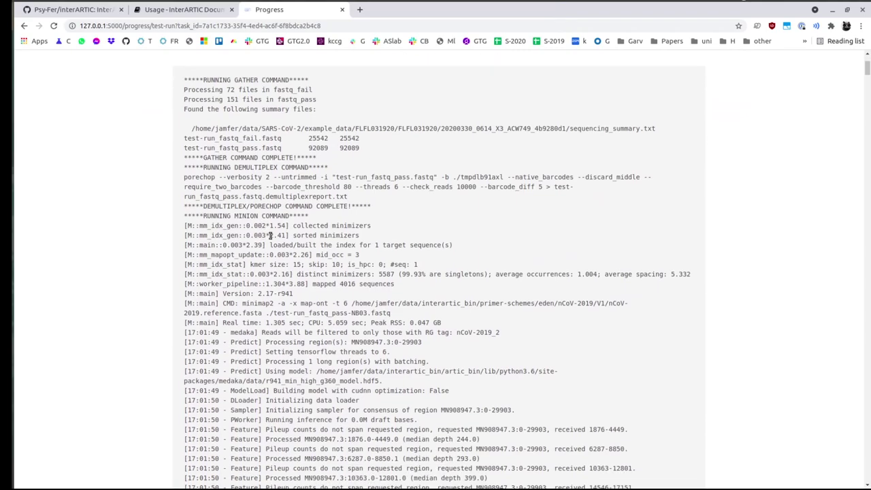
{"action": "left_click_drag", "start_coordinate": [235, 169], "coordinate": [437, 358]}
{"action": "scroll", "coordinate": [471, 342], "scroll_direction": "down", "scroll_amount": 4}
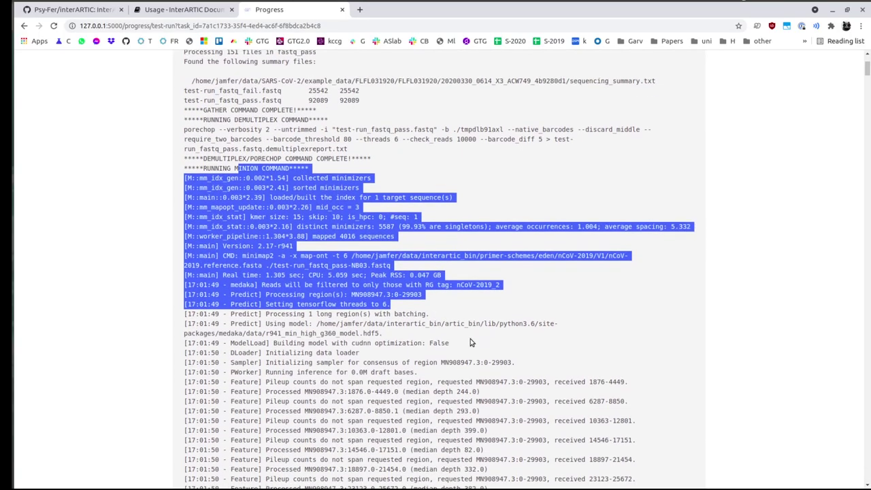
{"action": "scroll", "coordinate": [507, 306], "scroll_direction": "down", "scroll_amount": 3}
{"action": "scroll", "coordinate": [409, 209], "scroll_direction": "down", "scroll_amount": 20}
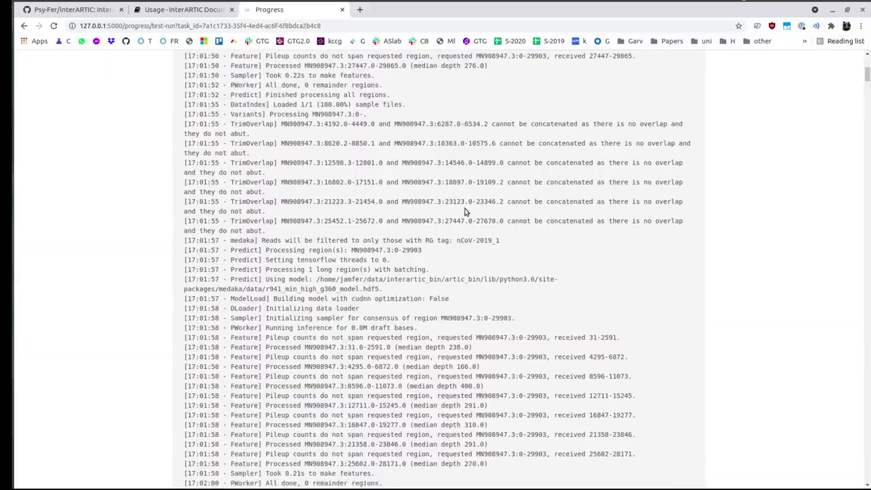
{"action": "scroll", "coordinate": [476, 197], "scroll_direction": "down", "scroll_amount": 20}
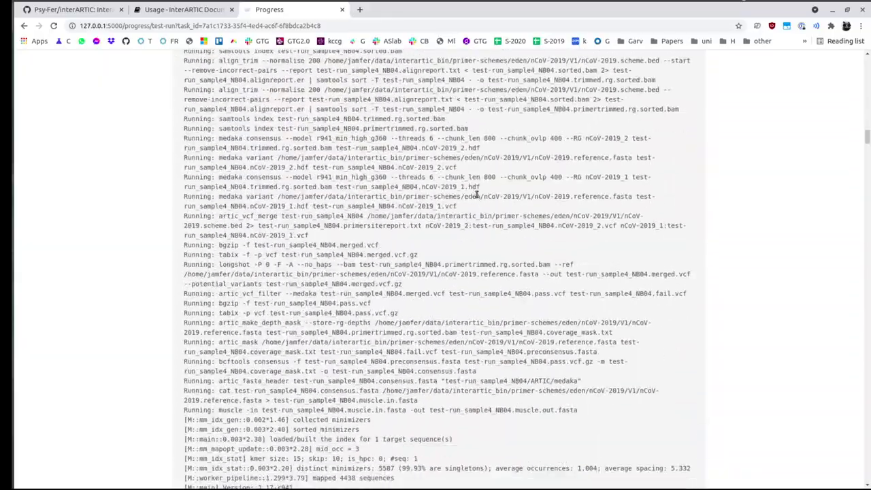
{"action": "scroll", "coordinate": [487, 210], "scroll_direction": "down", "scroll_amount": 20}
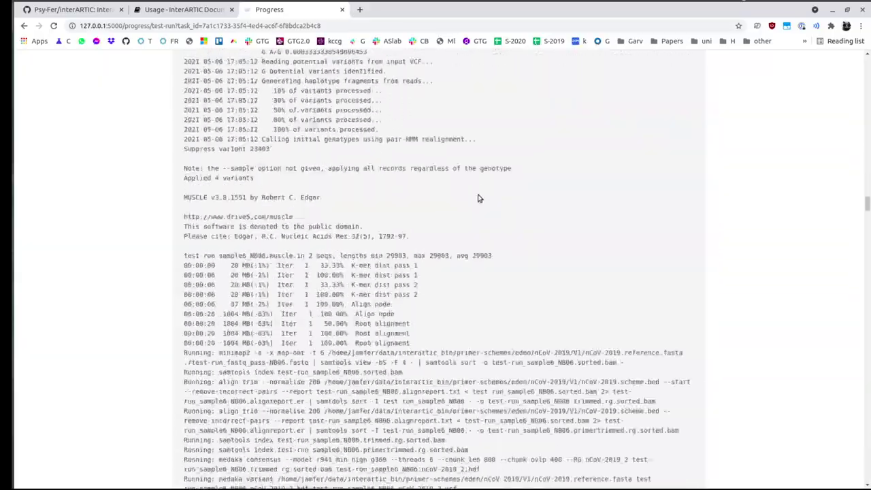
{"action": "scroll", "coordinate": [471, 187], "scroll_direction": "down", "scroll_amount": 20}
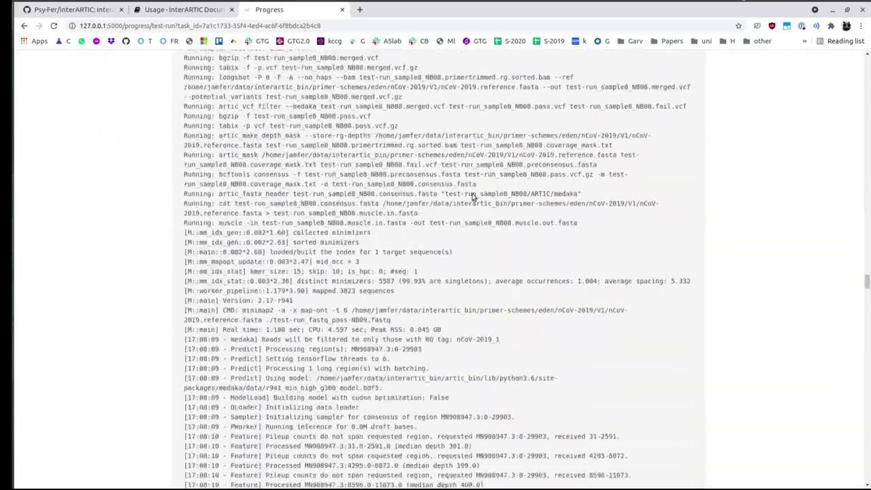
{"action": "scroll", "coordinate": [462, 218], "scroll_direction": "down", "scroll_amount": 20}
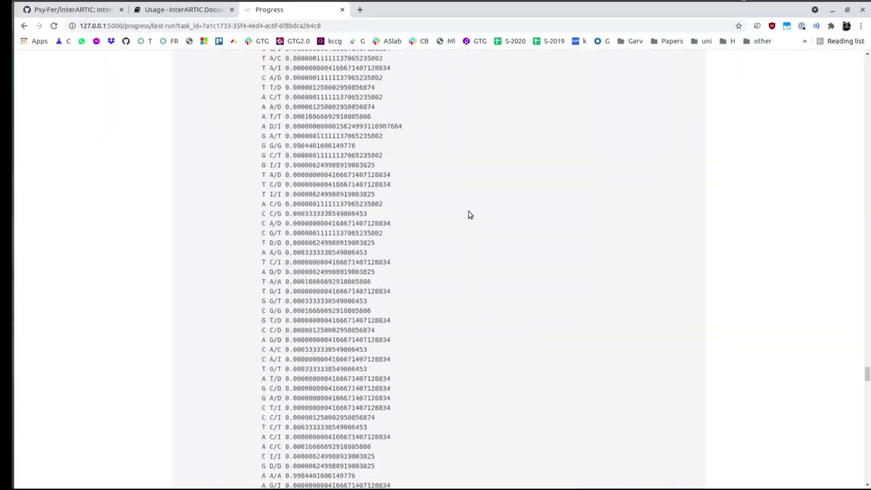
{"action": "scroll", "coordinate": [477, 214], "scroll_direction": "down", "scroll_amount": 20}
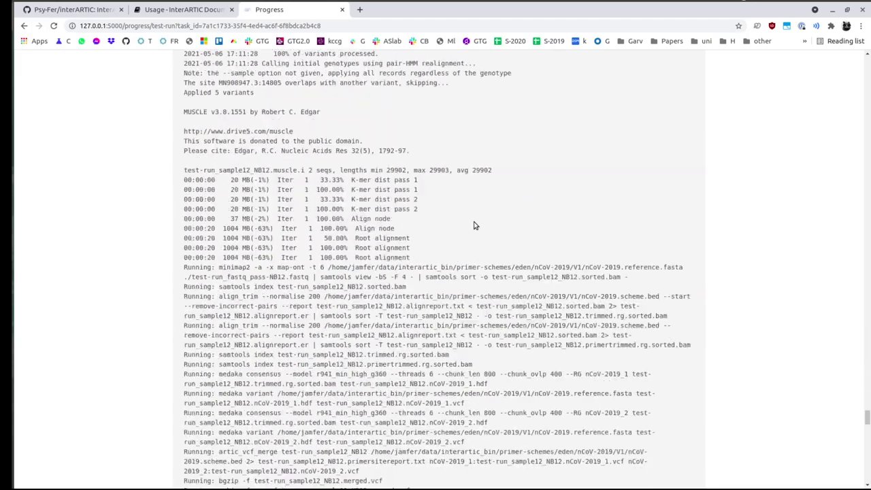
{"action": "scroll", "coordinate": [487, 214], "scroll_direction": "down", "scroll_amount": 15}
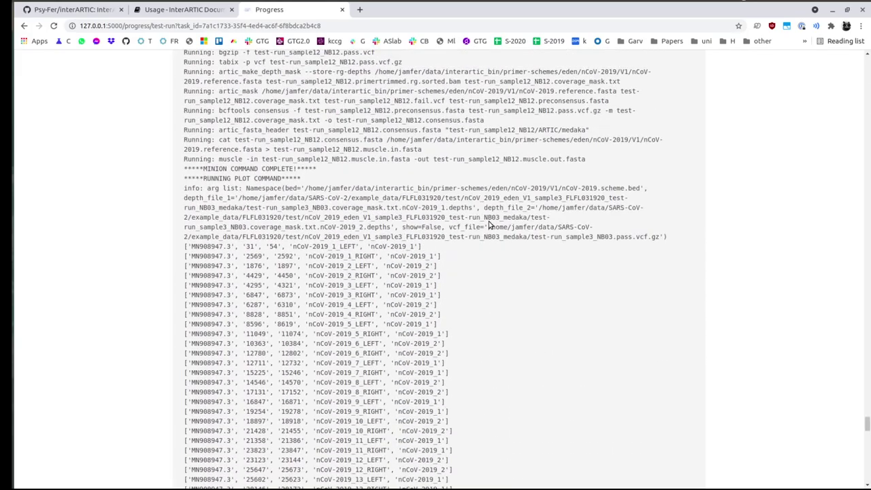
{"action": "scroll", "coordinate": [256, 236], "scroll_direction": "down", "scroll_amount": 1}
{"action": "scroll", "coordinate": [213, 221], "scroll_direction": "down", "scroll_amount": 3}
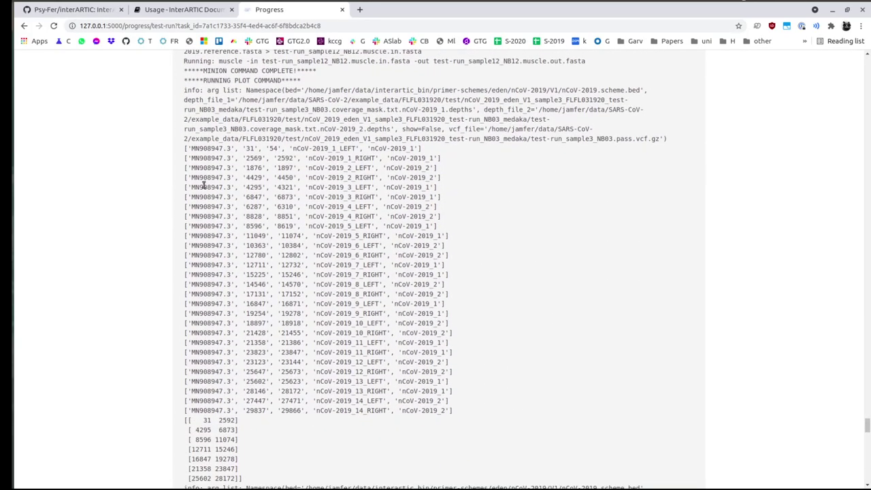
{"action": "scroll", "coordinate": [193, 168], "scroll_direction": "down", "scroll_amount": 9}
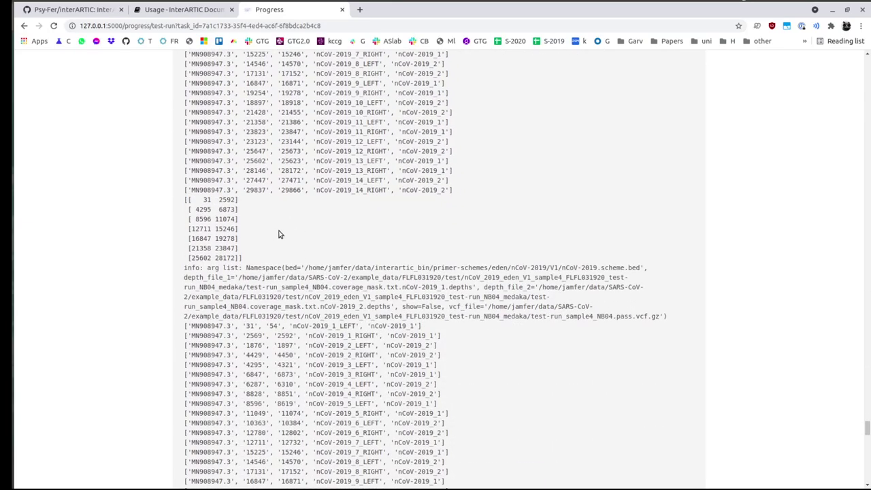
{"action": "scroll", "coordinate": [326, 240], "scroll_direction": "down", "scroll_amount": 20}
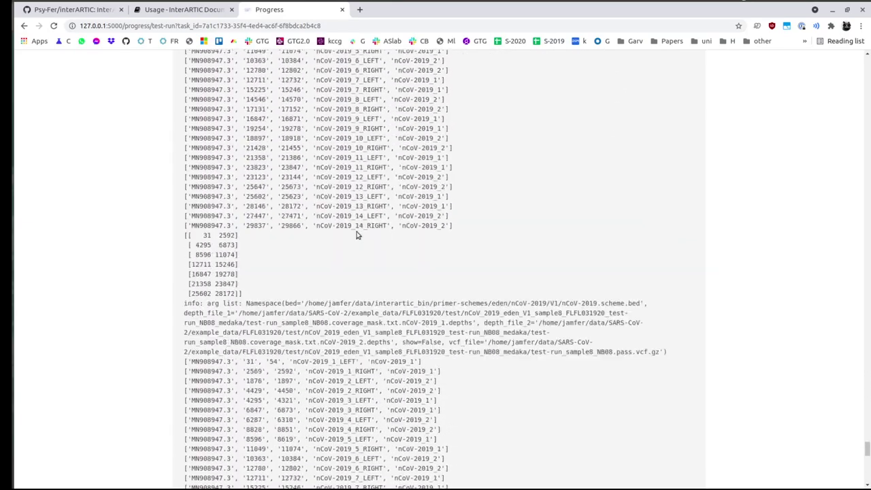
{"action": "left_click_drag", "start_coordinate": [185, 390], "coordinate": [385, 390]}
{"action": "left_click", "coordinate": [385, 390]}
{"action": "left_click_drag", "start_coordinate": [867, 476], "coordinate": [847, 44]}
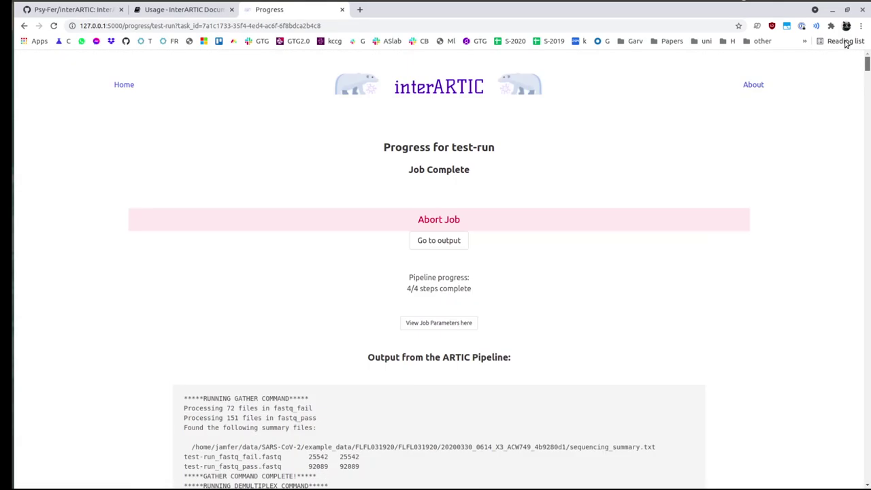
Step: Open the test-run output and view sample3_NB03's Variants and Coverage chart and variant table
{"action": "left_click", "coordinate": [443, 240]}
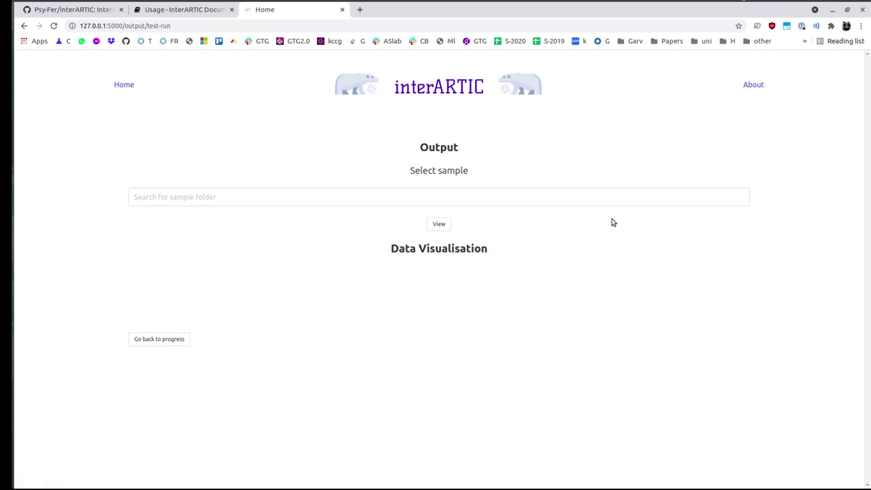
{"action": "left_click", "coordinate": [581, 200]}
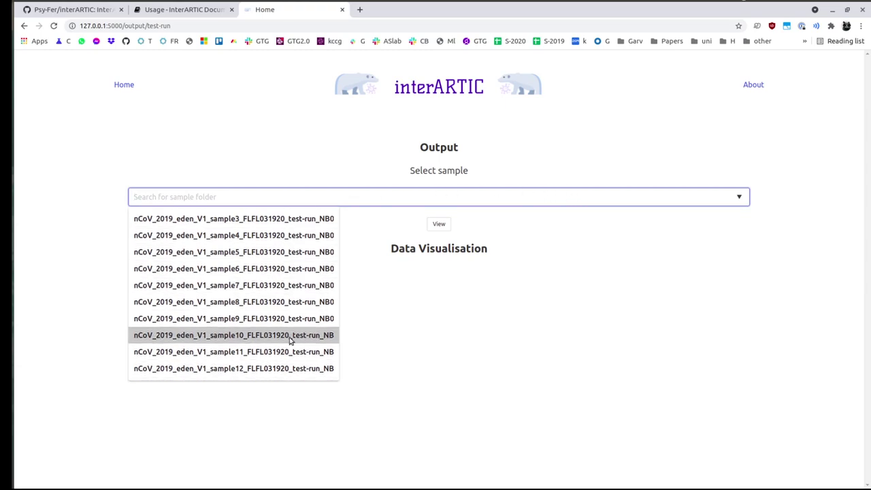
{"action": "left_click", "coordinate": [270, 219]}
{"action": "left_click", "coordinate": [439, 225]}
{"action": "scroll", "coordinate": [606, 238], "scroll_direction": "down", "scroll_amount": 3}
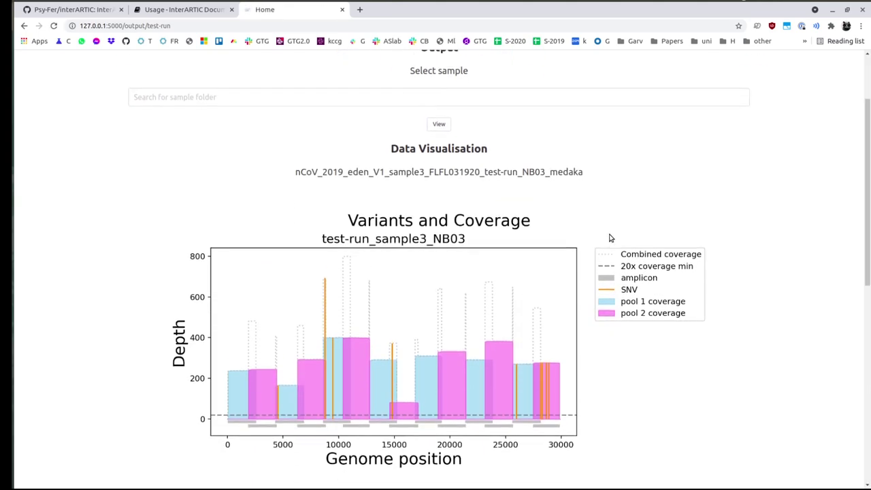
{"action": "scroll", "coordinate": [609, 237], "scroll_direction": "down", "scroll_amount": 2}
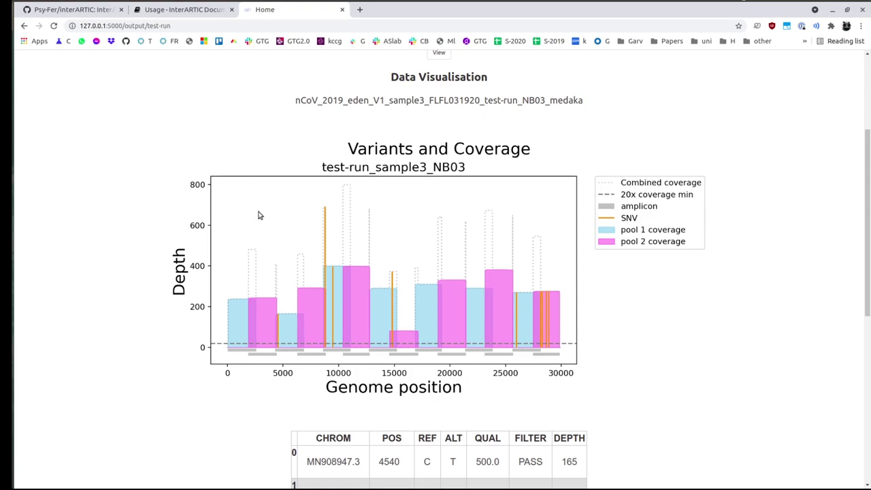
{"action": "scroll", "coordinate": [257, 221], "scroll_direction": "down", "scroll_amount": 1}
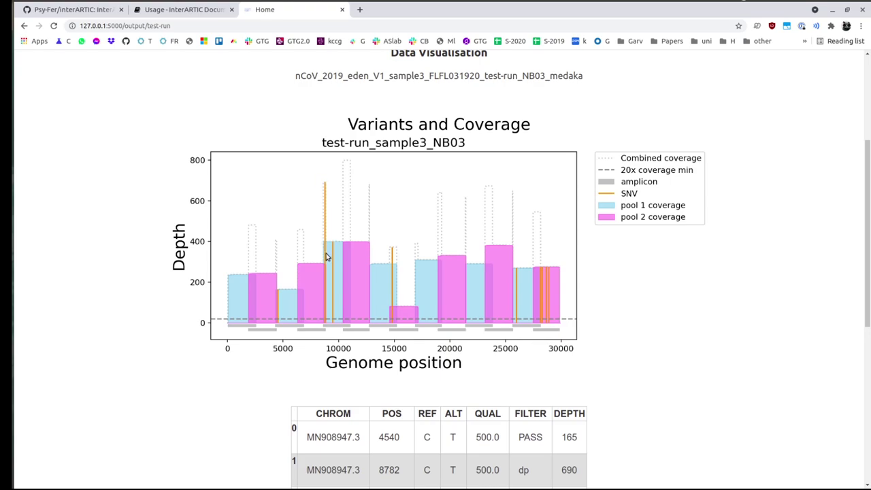
{"action": "scroll", "coordinate": [326, 265], "scroll_direction": "down", "scroll_amount": 2}
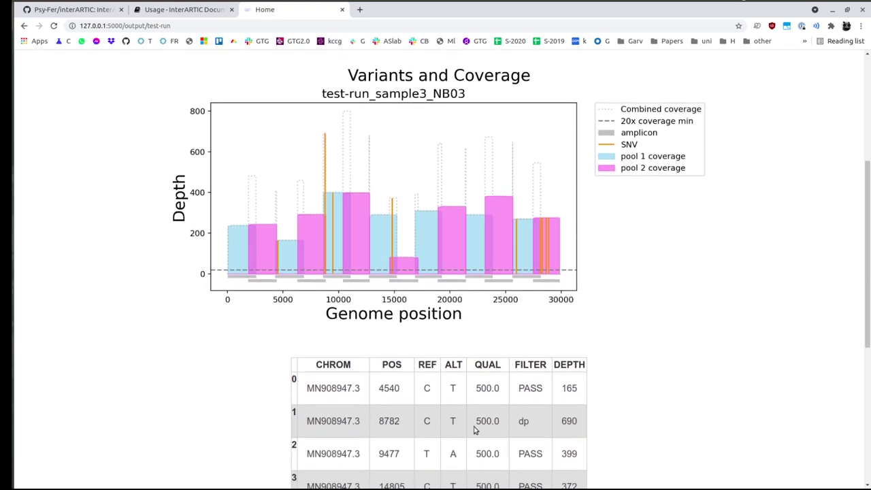
Step: Review sample3_NB03's variants table, starting at positions 4540, 8782 and 9477
{"action": "scroll", "coordinate": [320, 261], "scroll_direction": "up", "scroll_amount": 1}
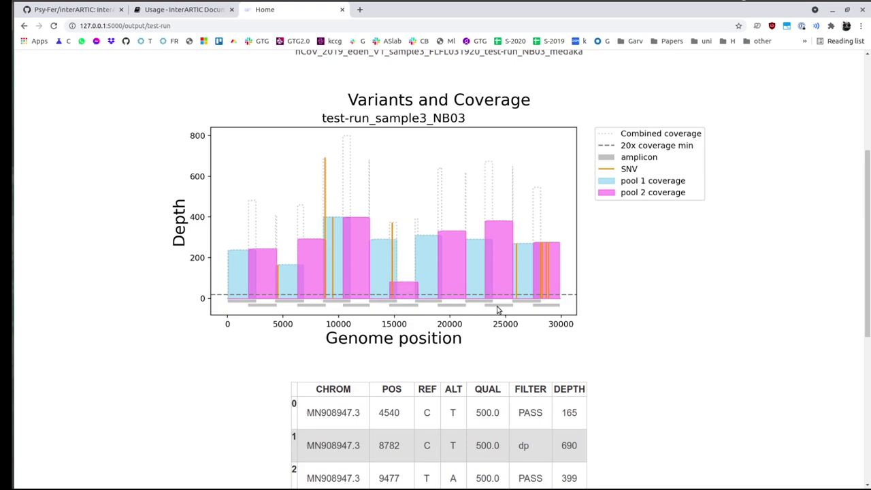
{"action": "scroll", "coordinate": [453, 240], "scroll_direction": "down", "scroll_amount": 1}
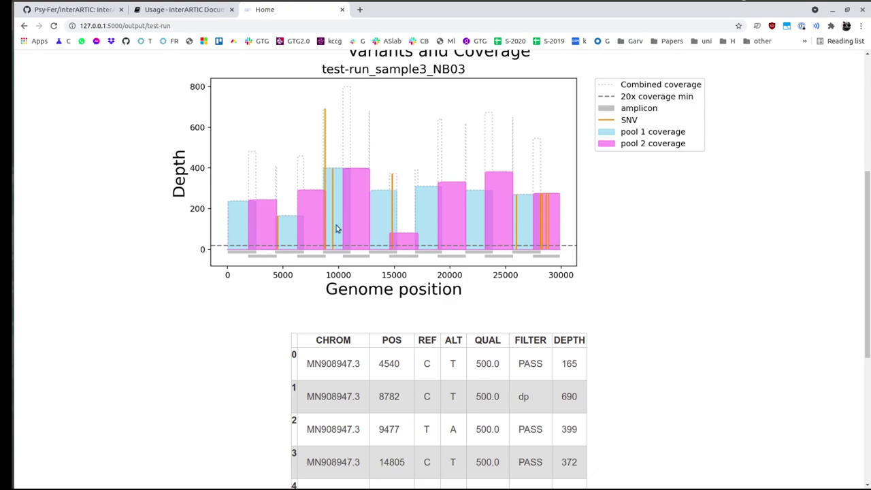
{"action": "scroll", "coordinate": [560, 193], "scroll_direction": "down", "scroll_amount": 3}
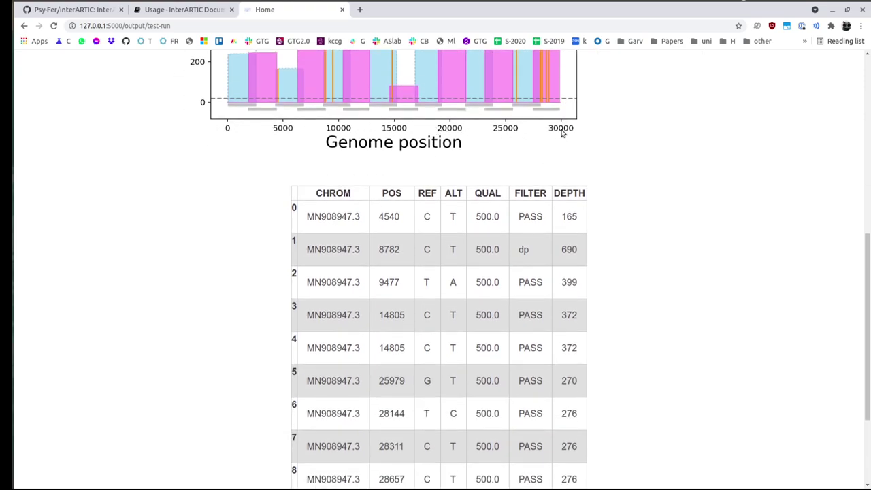
{"action": "scroll", "coordinate": [570, 134], "scroll_direction": "up", "scroll_amount": 1}
{"action": "scroll", "coordinate": [570, 134], "scroll_direction": "up", "scroll_amount": 3}
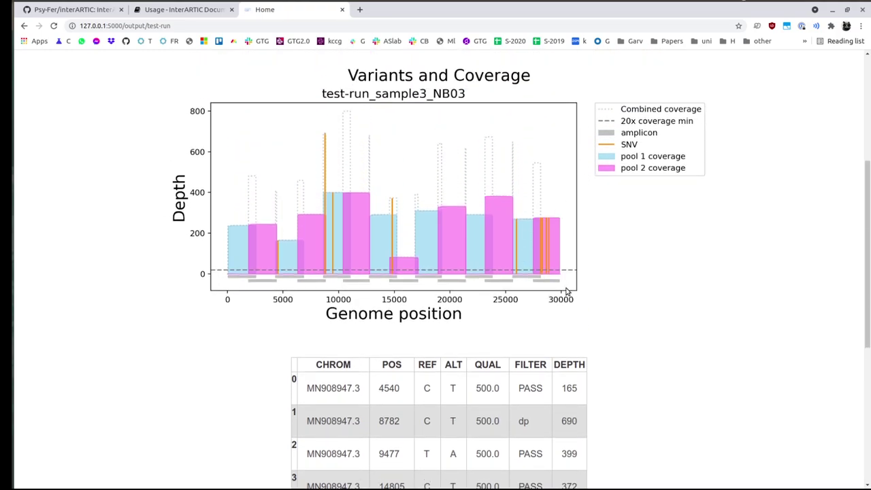
{"action": "scroll", "coordinate": [573, 293], "scroll_direction": "down", "scroll_amount": 5}
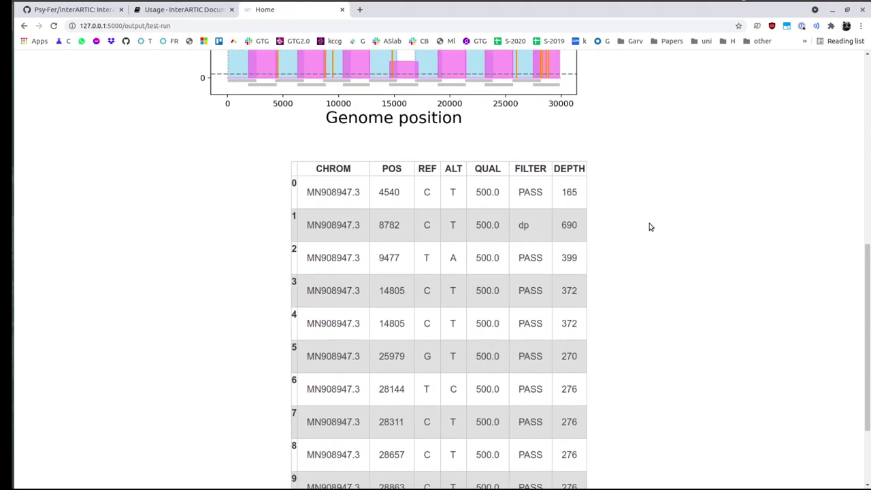
{"action": "scroll", "coordinate": [404, 289], "scroll_direction": "down", "scroll_amount": 1}
{"action": "left_click_drag", "start_coordinate": [294, 76], "coordinate": [596, 383]}
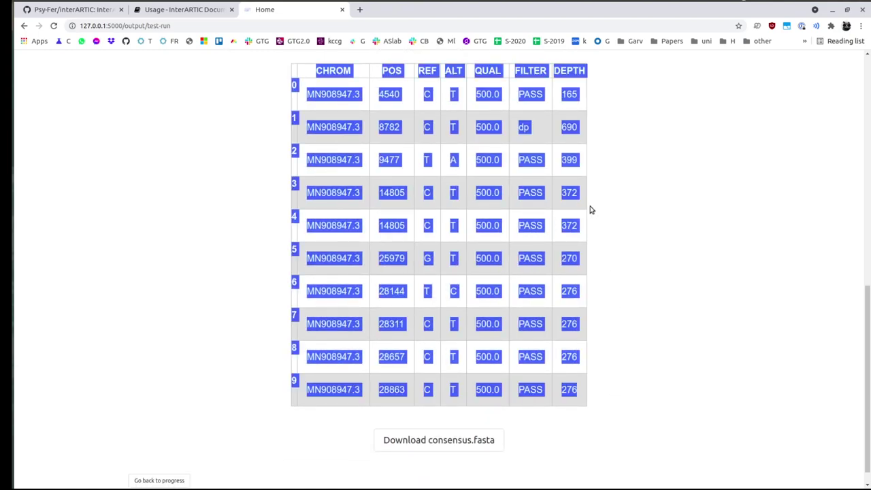
{"action": "left_click", "coordinate": [629, 225]}
Step: Download sample3_NB03's consensus.fasta and save it to Downloads
{"action": "scroll", "coordinate": [629, 215], "scroll_direction": "up", "scroll_amount": 1}
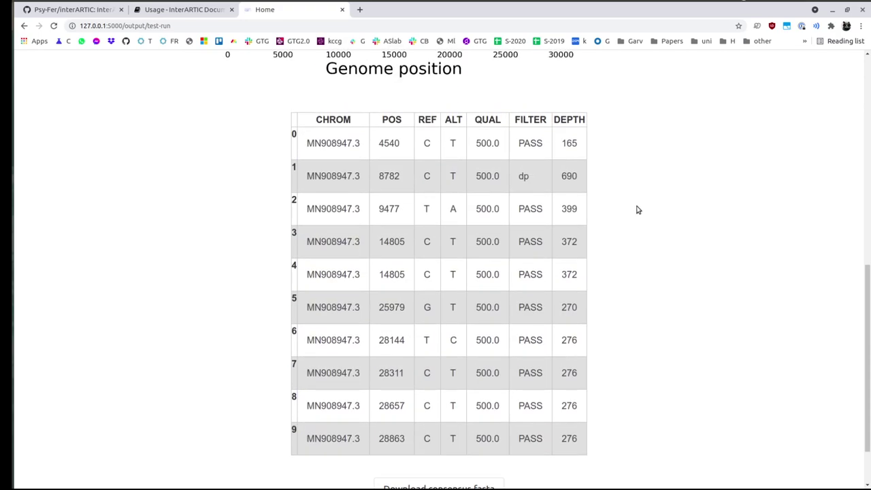
{"action": "scroll", "coordinate": [640, 195], "scroll_direction": "down", "scroll_amount": 1}
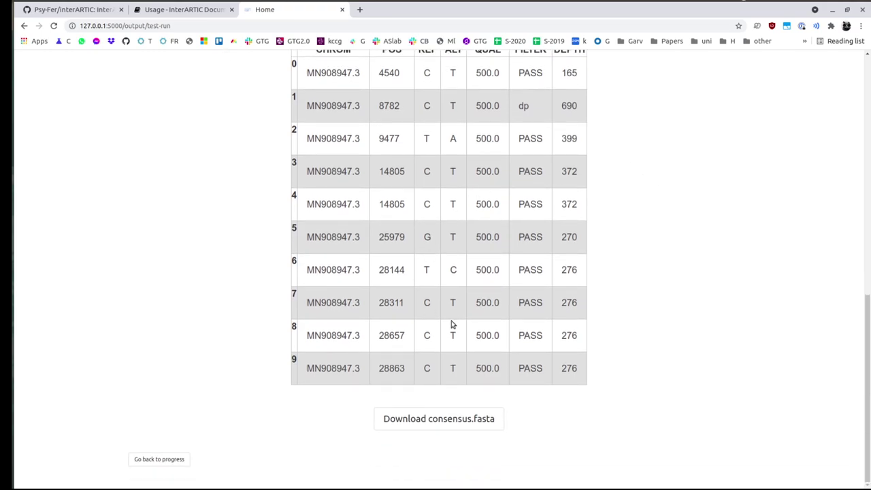
{"action": "left_click", "coordinate": [458, 422]}
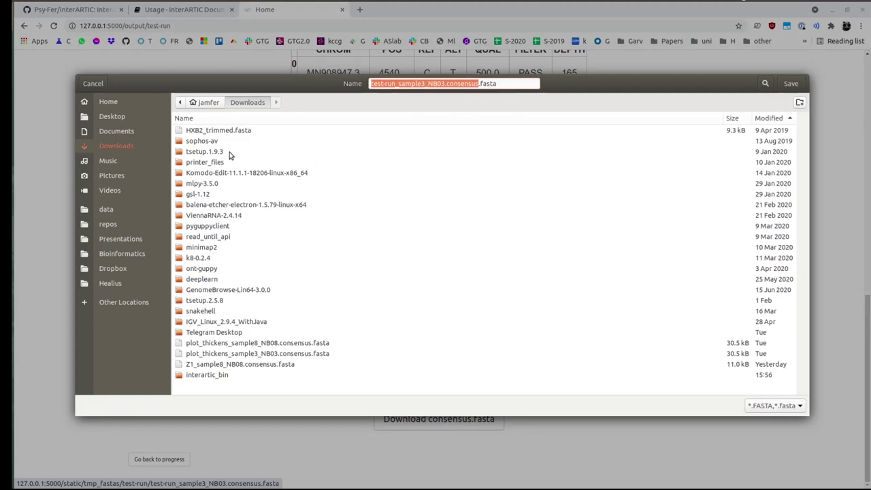
{"action": "left_click", "coordinate": [789, 85]}
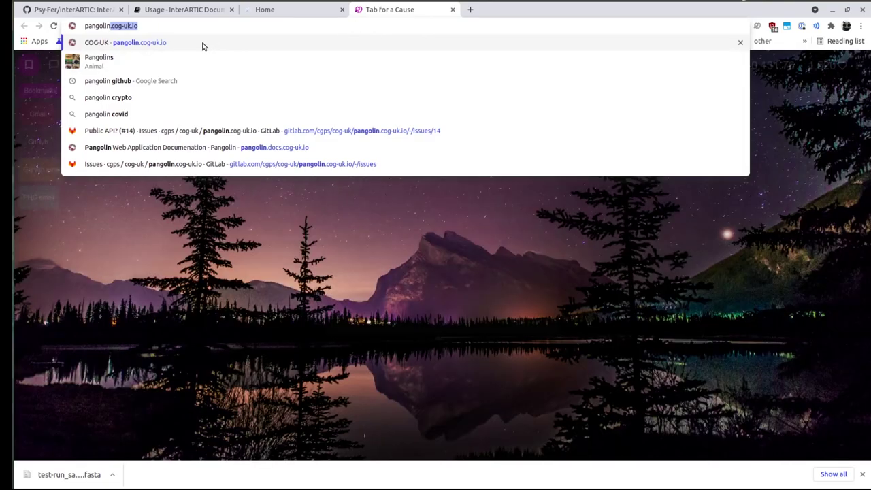
Step: Upload test-run_sample3_NB03.consensus.fasta from Downloads to Pangolin and start its lineage analysis
{"action": "left_click", "coordinate": [202, 45]}
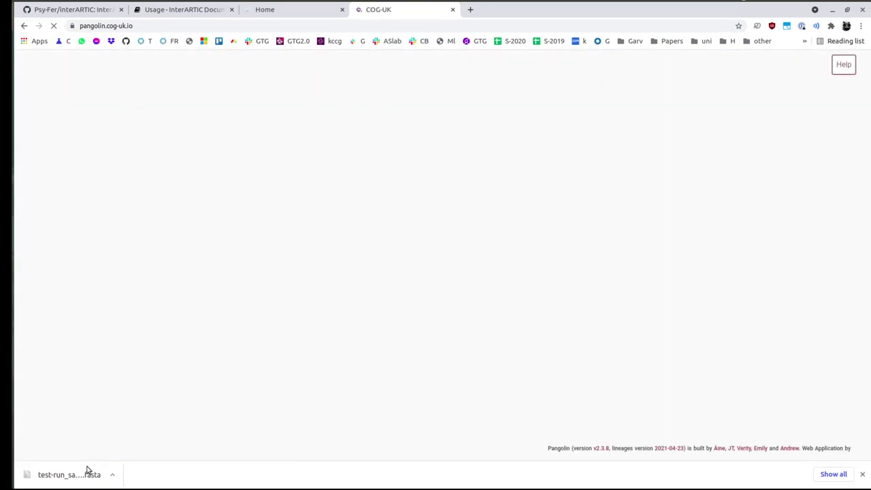
{"action": "right_click", "coordinate": [87, 471]}
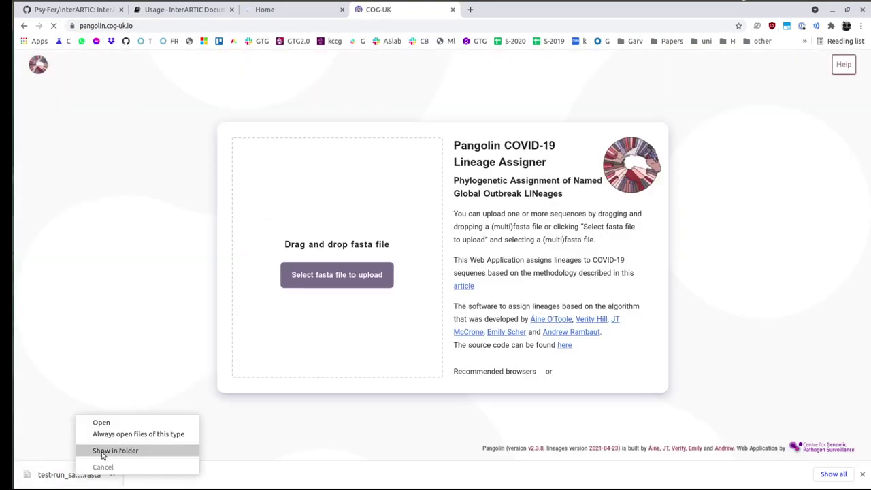
{"action": "left_click", "coordinate": [133, 453]}
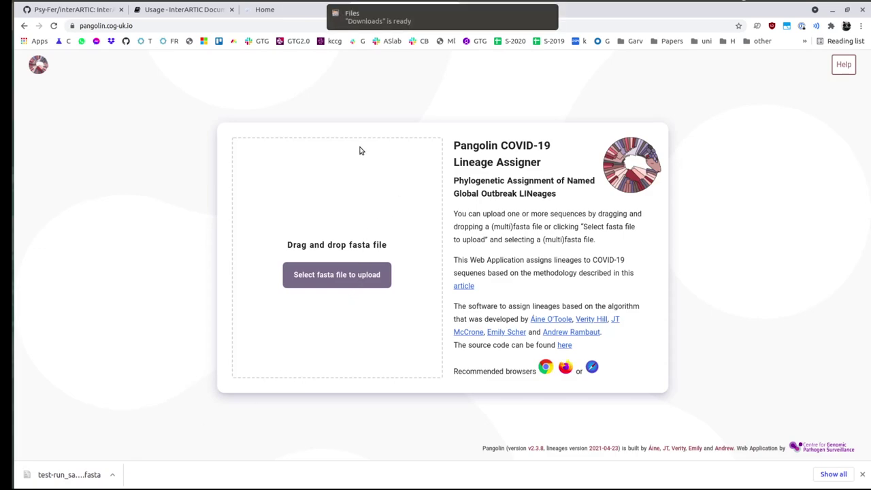
{"action": "left_click", "coordinate": [16, 81]}
{"action": "left_click", "coordinate": [86, 75]}
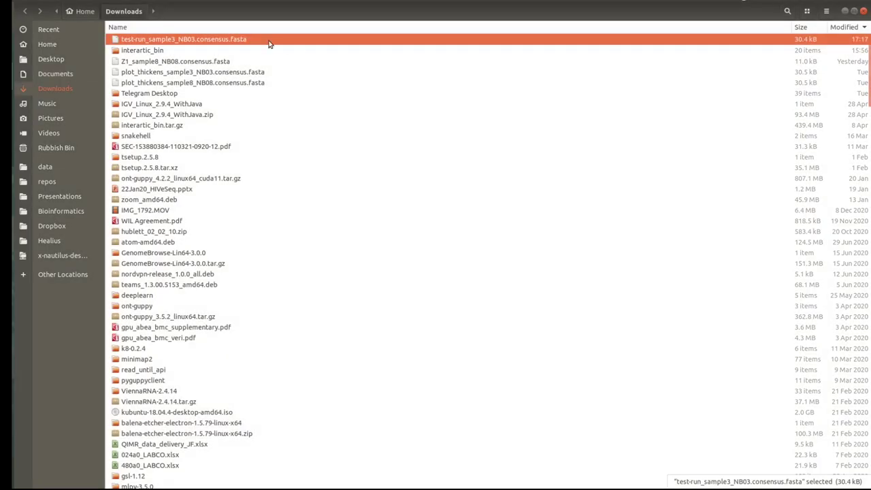
{"action": "left_click_drag", "start_coordinate": [283, 12], "coordinate": [322, 204]}
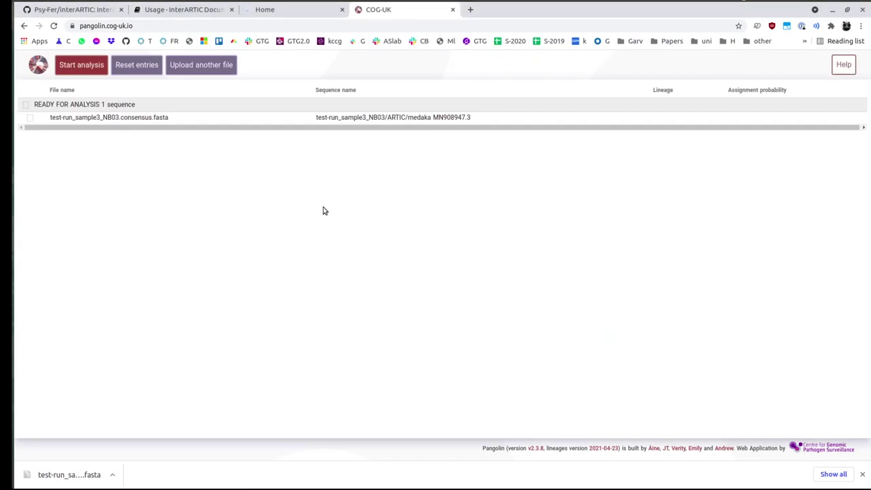
{"action": "left_click", "coordinate": [79, 68]}
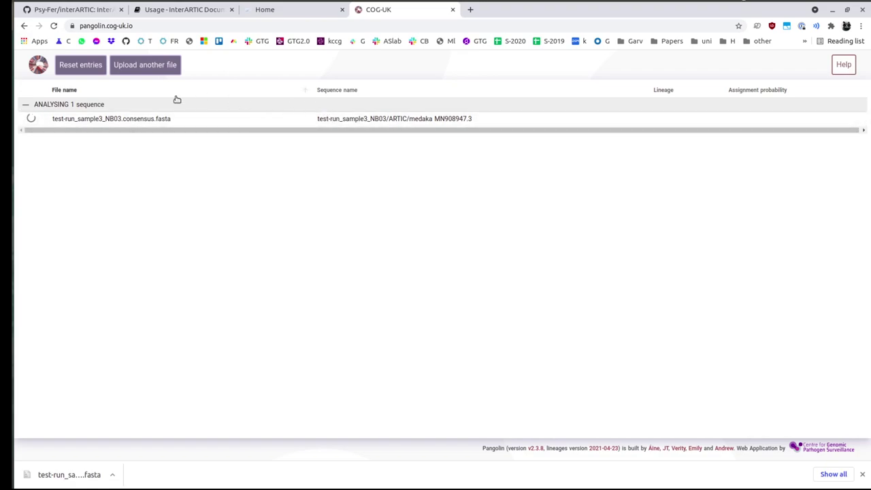
{"action": "left_click", "coordinate": [862, 474]}
Step: Back in InterARTIC's output page, view sample4's variants and coverage plot
{"action": "left_click", "coordinate": [290, 13]}
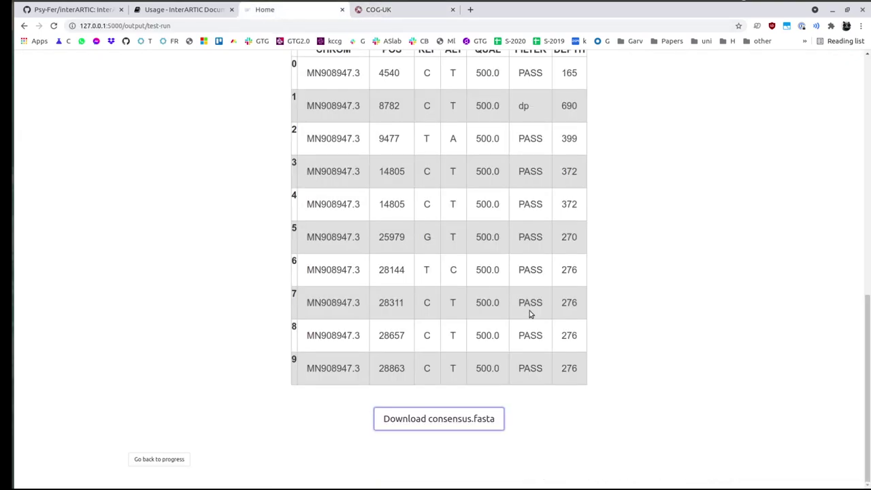
{"action": "scroll", "coordinate": [528, 296], "scroll_direction": "up", "scroll_amount": 9}
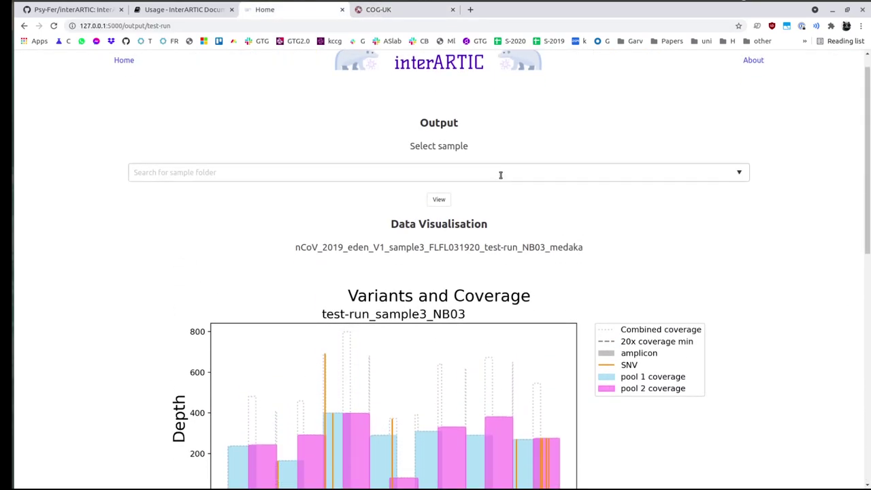
{"action": "left_click", "coordinate": [500, 172]}
{"action": "left_click", "coordinate": [324, 210]}
{"action": "left_click", "coordinate": [439, 199]}
{"action": "scroll", "coordinate": [642, 194], "scroll_direction": "down", "scroll_amount": 3}
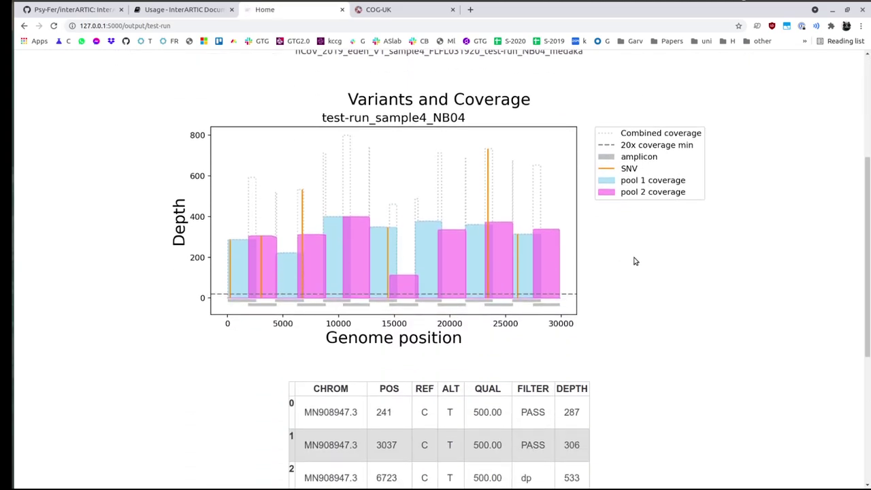
{"action": "scroll", "coordinate": [634, 255], "scroll_direction": "down", "scroll_amount": 2}
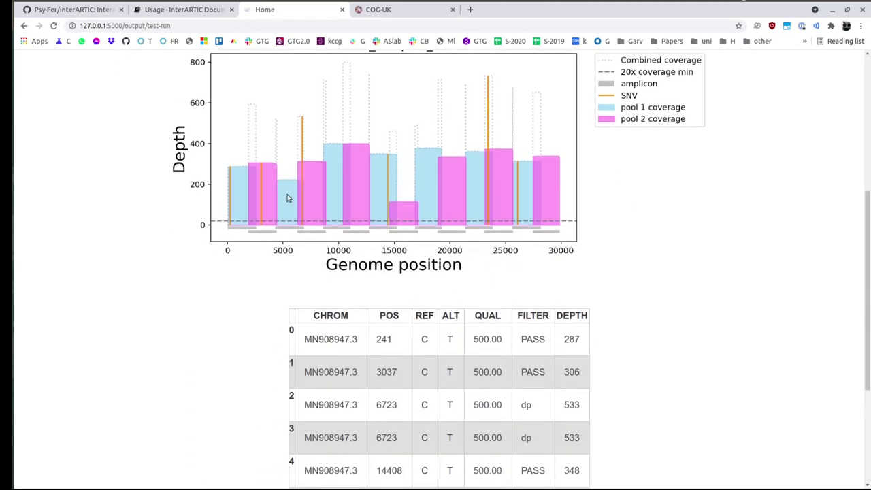
{"action": "scroll", "coordinate": [432, 143], "scroll_direction": "down", "scroll_amount": 3}
{"action": "scroll", "coordinate": [387, 147], "scroll_direction": "up", "scroll_amount": 7}
Step: View sample12's variants and coverage plot and its variant table
{"action": "left_click", "coordinate": [389, 191]}
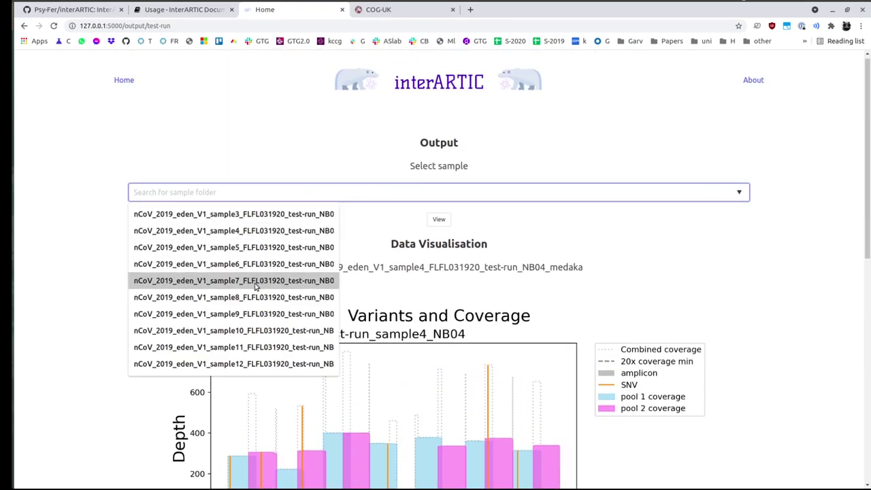
{"action": "left_click", "coordinate": [249, 368]}
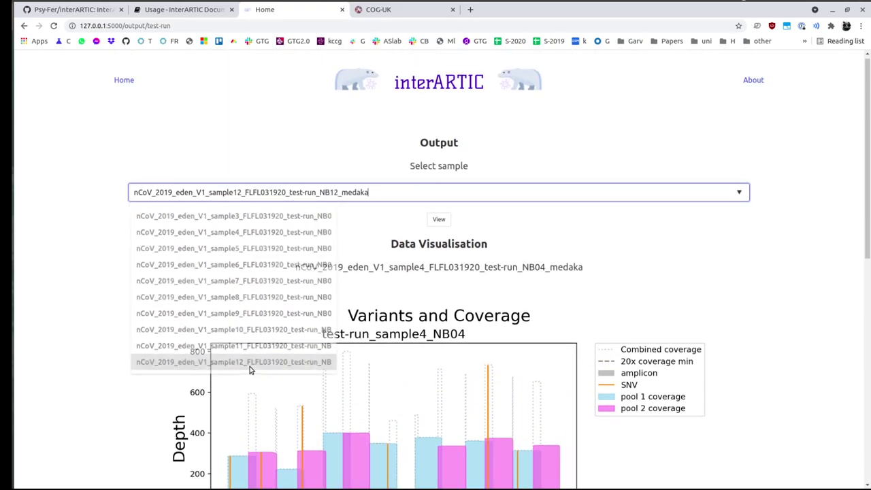
{"action": "left_click", "coordinate": [439, 219]}
{"action": "scroll", "coordinate": [581, 237], "scroll_direction": "down", "scroll_amount": 1}
{"action": "scroll", "coordinate": [581, 237], "scroll_direction": "down", "scroll_amount": 2}
{"action": "scroll", "coordinate": [592, 206], "scroll_direction": "down", "scroll_amount": 2}
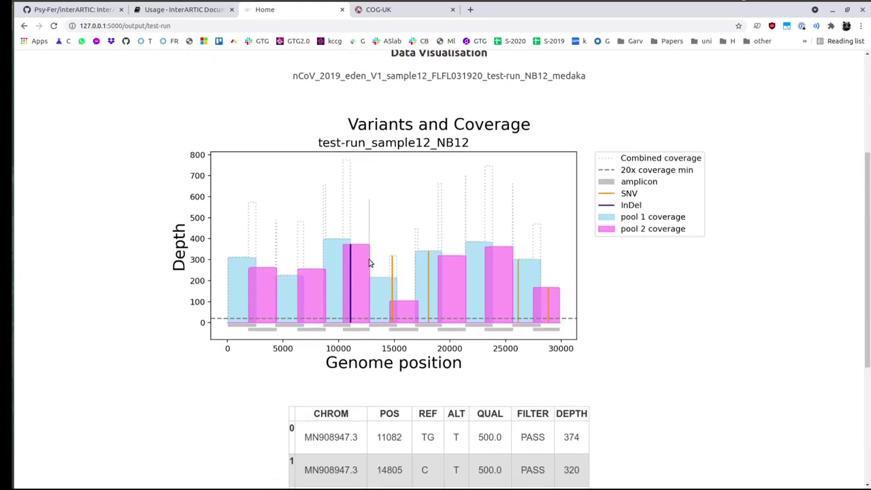
{"action": "scroll", "coordinate": [379, 253], "scroll_direction": "down", "scroll_amount": 5}
{"action": "double_click", "coordinate": [426, 240]}
{"action": "left_click", "coordinate": [485, 256]}
{"action": "scroll", "coordinate": [401, 255], "scroll_direction": "up", "scroll_amount": 2}
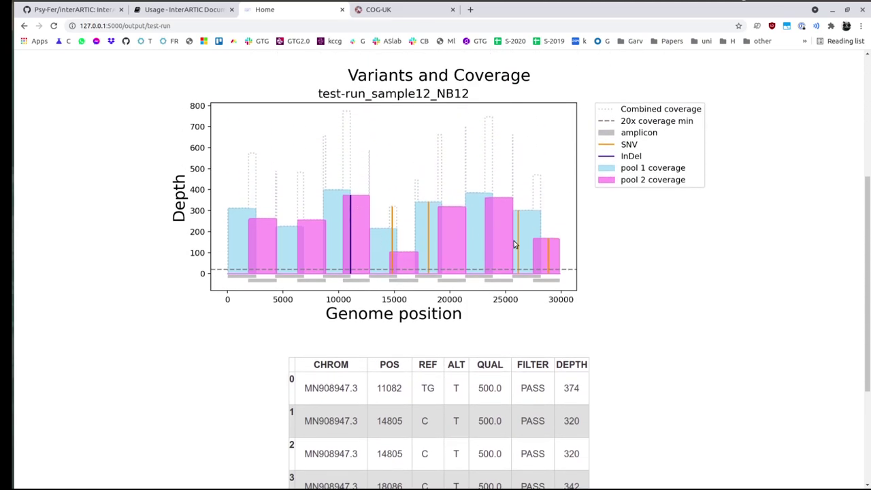
{"action": "scroll", "coordinate": [477, 262], "scroll_direction": "down", "scroll_amount": 4}
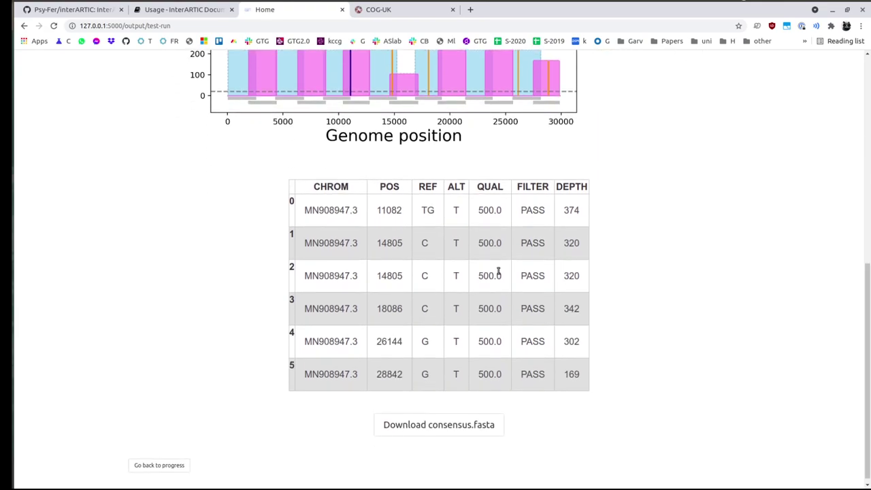
Step: Start downloading sample12's consensus.fasta, then cancel the save dialog
{"action": "left_click", "coordinate": [444, 418]}
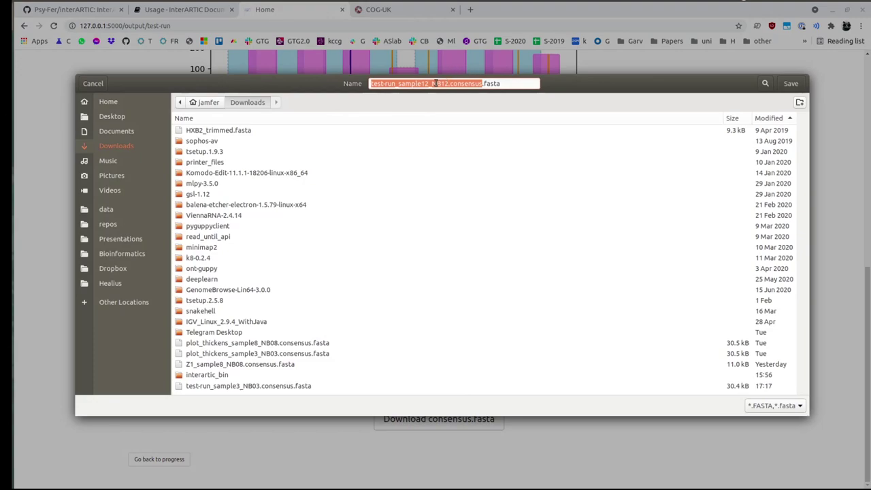
{"action": "left_click", "coordinate": [405, 83]}
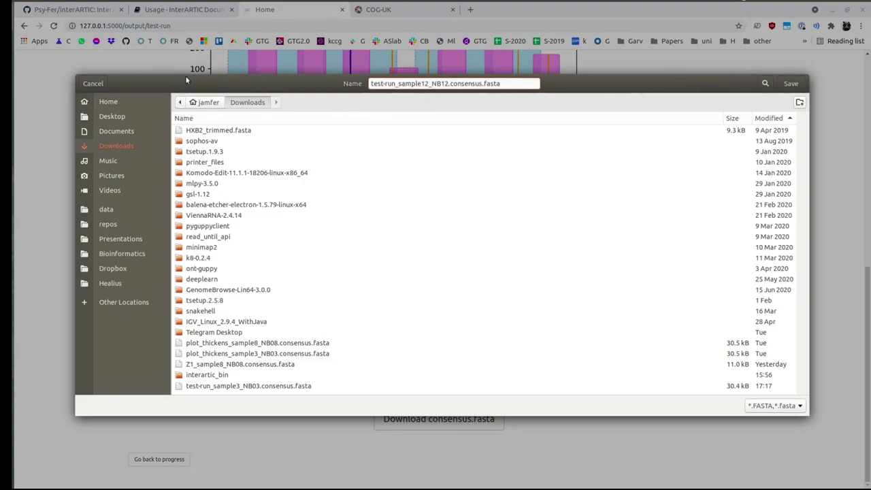
{"action": "left_click", "coordinate": [94, 83]}
{"action": "left_click", "coordinate": [391, 12]}
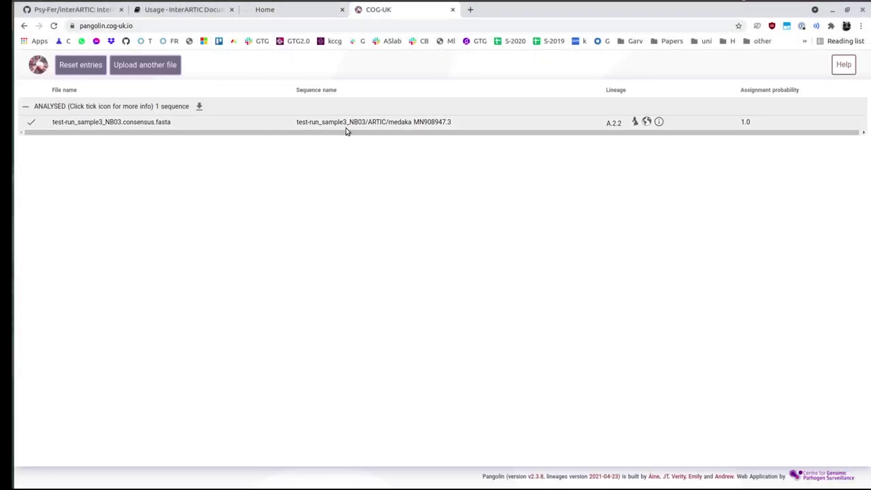
Step: Highlight the assigned lineage A.2.2 in Pangolin's results table
{"action": "left_click_drag", "start_coordinate": [605, 125], "coordinate": [626, 127]}
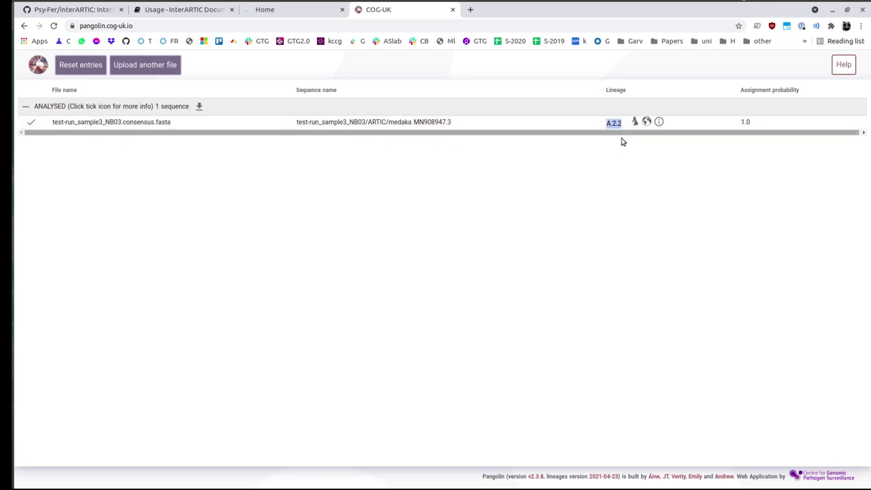
Step: Open the PANGO lineage A.2.2 page and browse its map, country chart and Table 1
{"action": "left_click", "coordinate": [658, 121]}
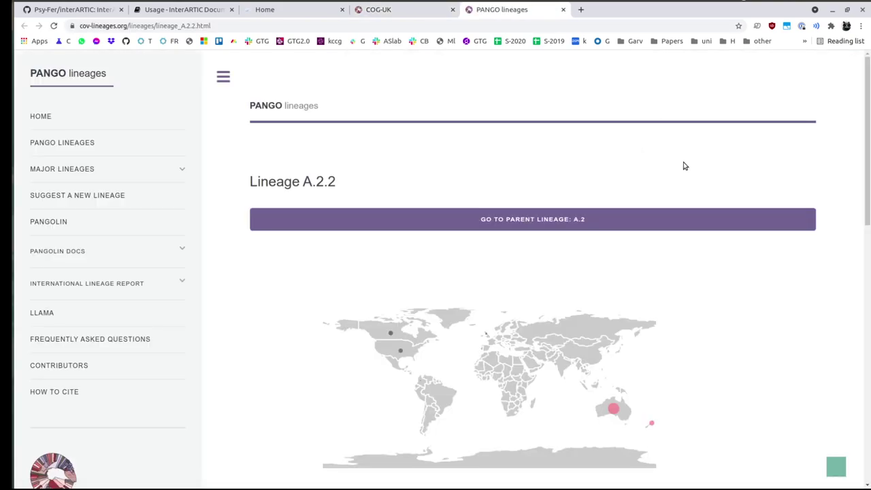
{"action": "scroll", "coordinate": [687, 167], "scroll_direction": "down", "scroll_amount": 5}
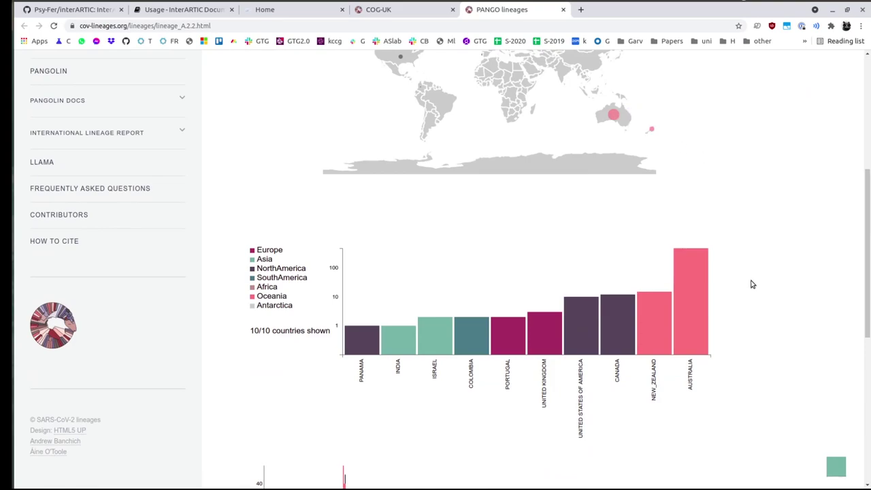
{"action": "mouse_move", "coordinate": [702, 289]}
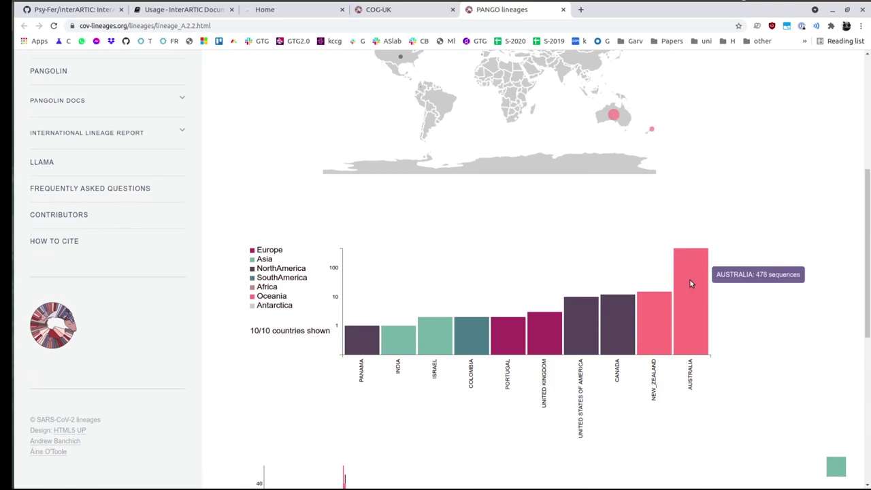
{"action": "scroll", "coordinate": [694, 298], "scroll_direction": "down", "scroll_amount": 6}
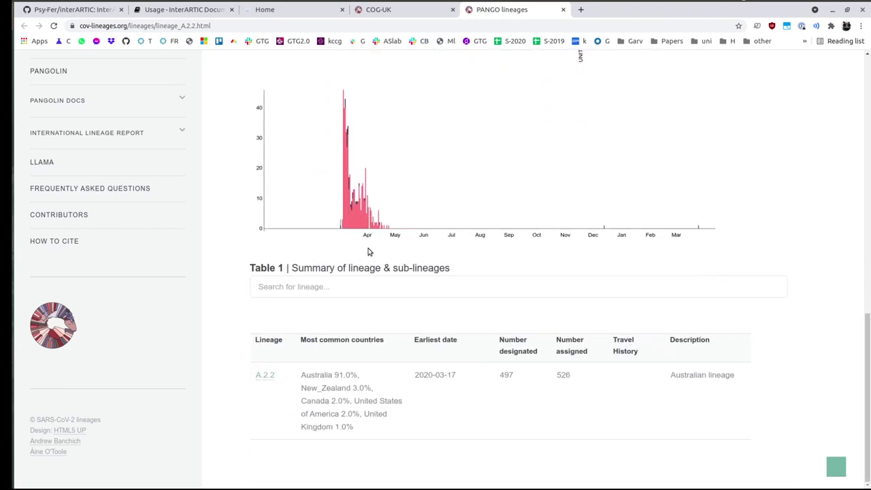
{"action": "mouse_move", "coordinate": [365, 224]}
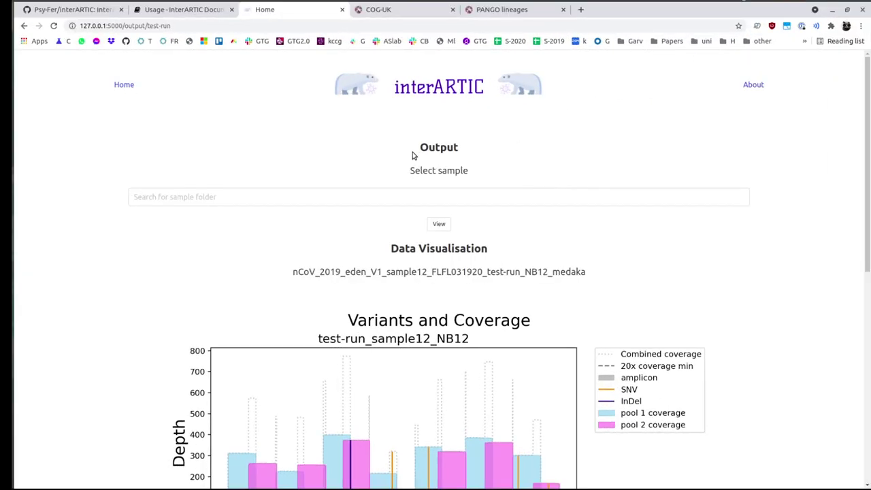
Step: In the terminal, list example_data, then change into FLFL031920 and list it
{"action": "left_click", "coordinate": [3, 166]}
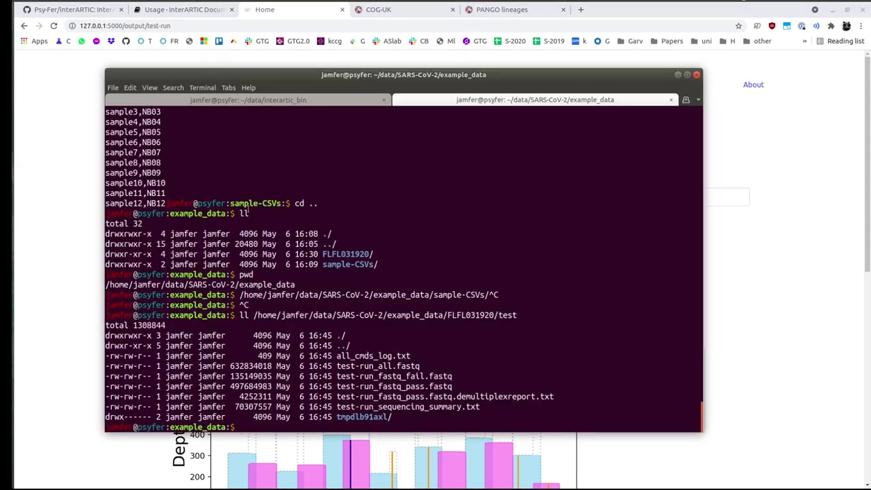
{"action": "type", "text": "ll"}
{"action": "key", "text": "Return"}
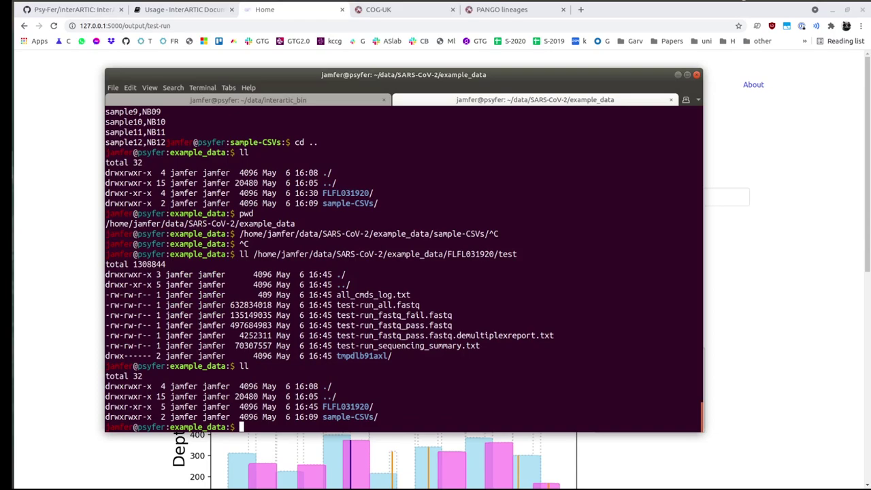
{"action": "double_click", "coordinate": [353, 406]}
{"action": "type", "text": "cd"}
{"action": "middle_click", "coordinate": [388, 331]}
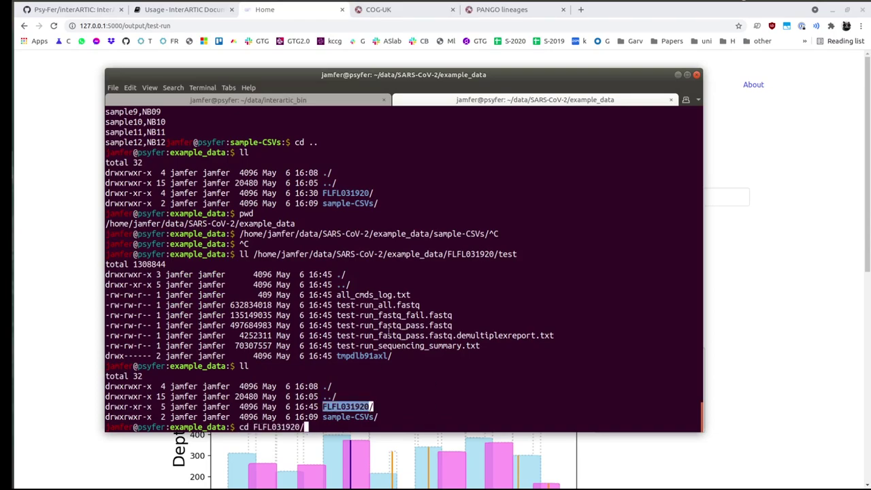
{"action": "key", "text": "Return"}
{"action": "type", "text": "ll"}
{"action": "key", "text": "Return"}
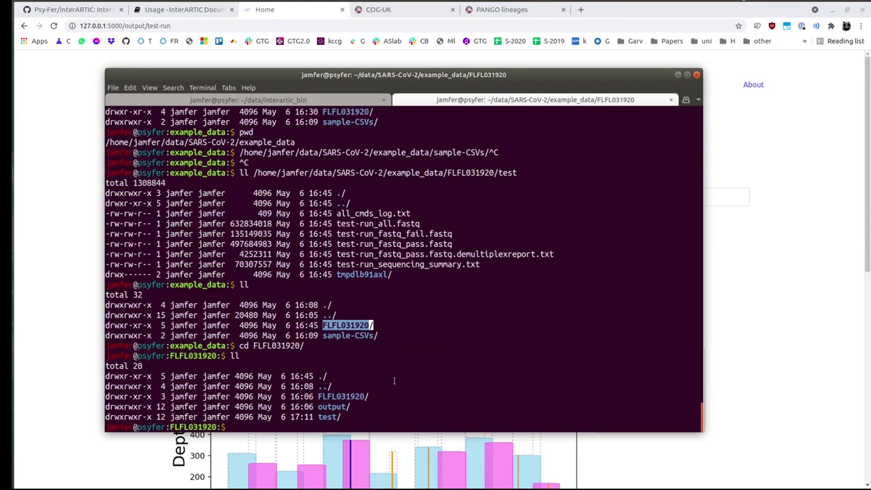
Step: Change into the test directory and list the run's sample output folders
{"action": "double_click", "coordinate": [328, 416]}
{"action": "type", "text": "cd"}
{"action": "middle_click", "coordinate": [414, 328]}
{"action": "key", "text": "Return"}
{"action": "type", "text": "ll"}
{"action": "key", "text": "Return"}
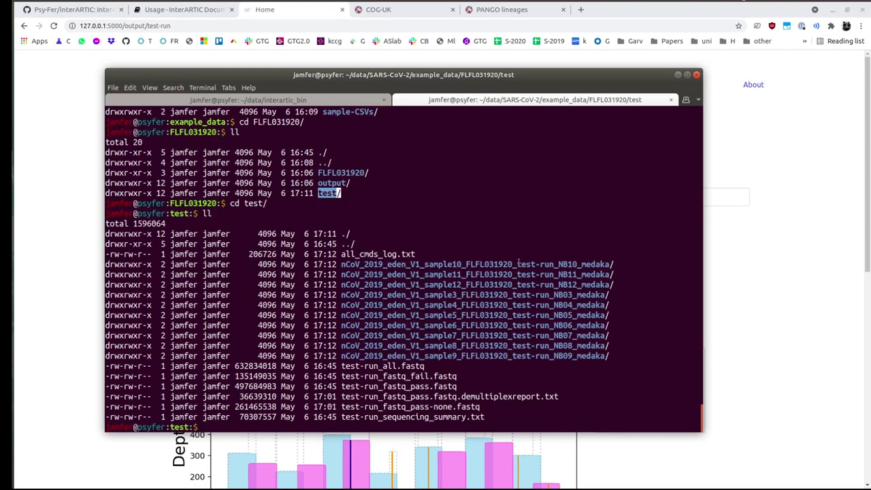
Step: Enter the sample12 NB12 medaka output folder and list its files
{"action": "double_click", "coordinate": [412, 264]}
{"action": "double_click", "coordinate": [412, 295]}
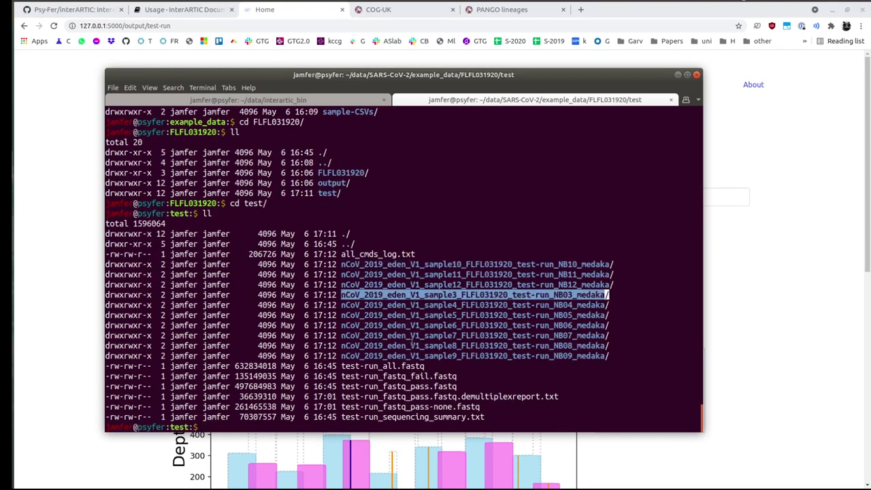
{"action": "double_click", "coordinate": [393, 285]}
{"action": "key", "text": "ctrl+c"}
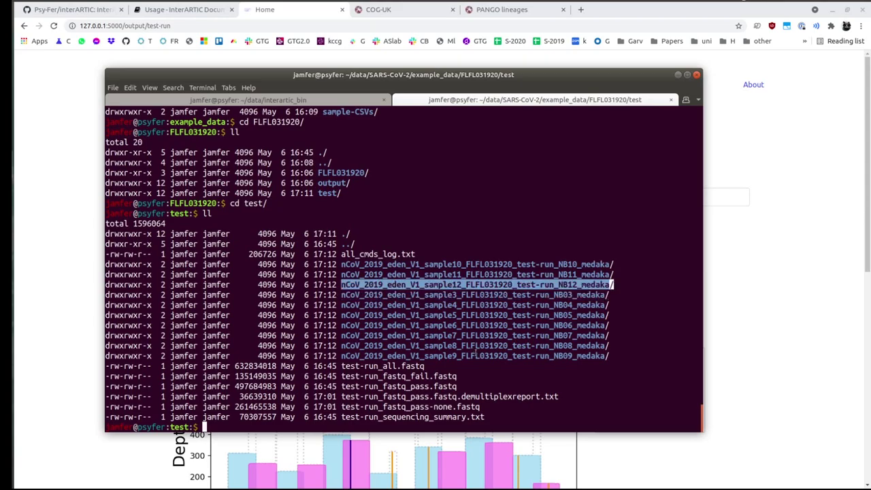
{"action": "type", "text": "cd"}
{"action": "middle_click", "coordinate": [454, 275]}
{"action": "key", "text": "Return"}
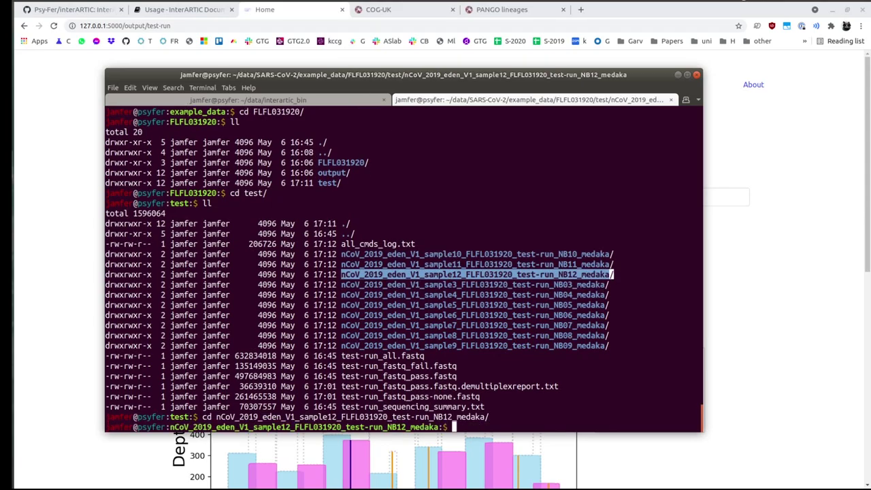
{"action": "type", "text": "ll"}
{"action": "key", "text": "Return"}
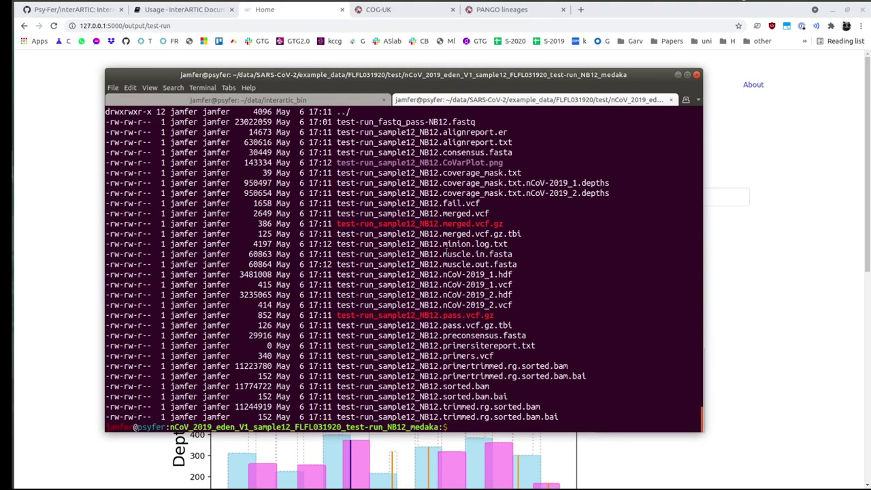
Step: List the folder with ls -ltr and select file names, ending on pass.vcf.gz
{"action": "type", "text": "ls -ltr"}
{"action": "key", "text": "Return"}
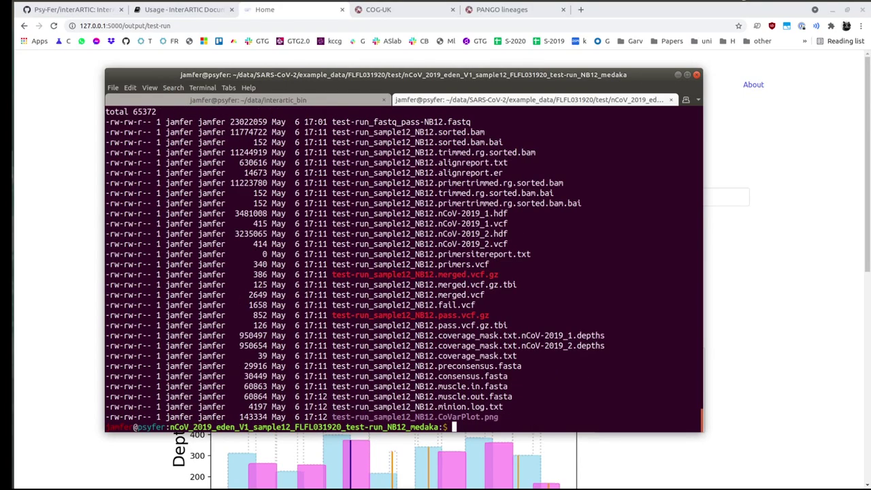
{"action": "scroll", "coordinate": [477, 268], "scroll_direction": "up", "scroll_amount": 1}
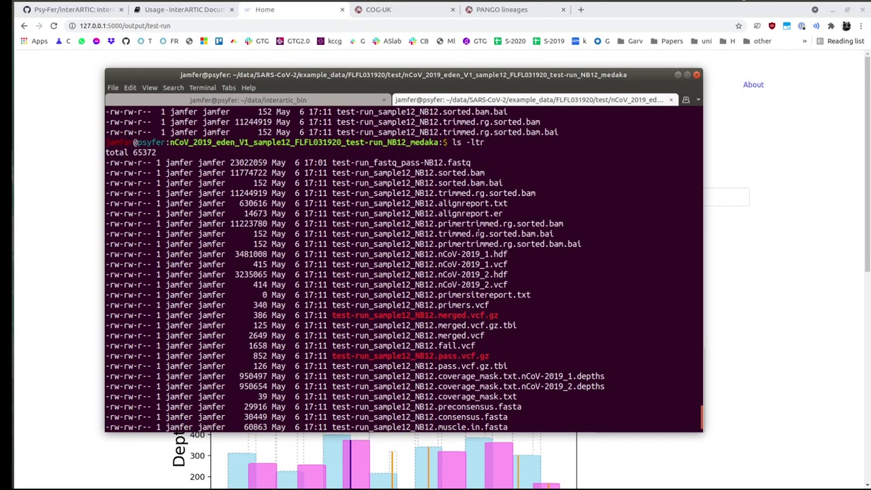
{"action": "double_click", "coordinate": [405, 164]}
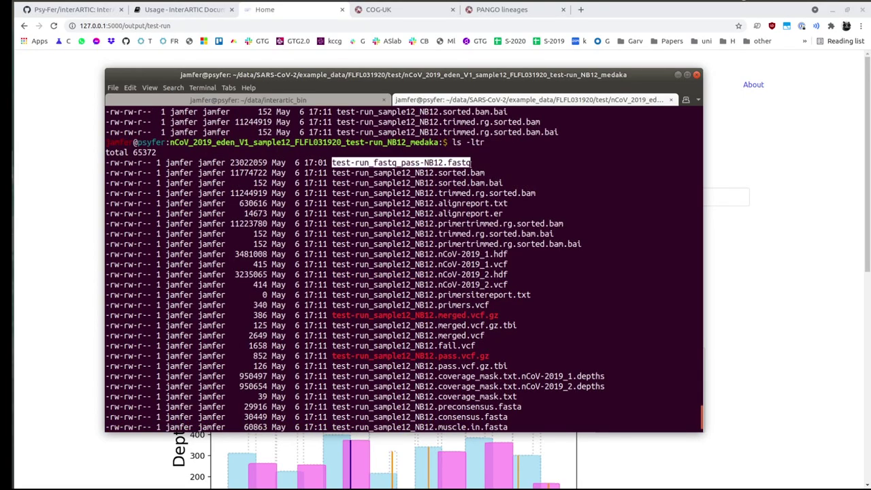
{"action": "double_click", "coordinate": [449, 173]}
{"action": "scroll", "coordinate": [468, 179], "scroll_direction": "down", "scroll_amount": 1}
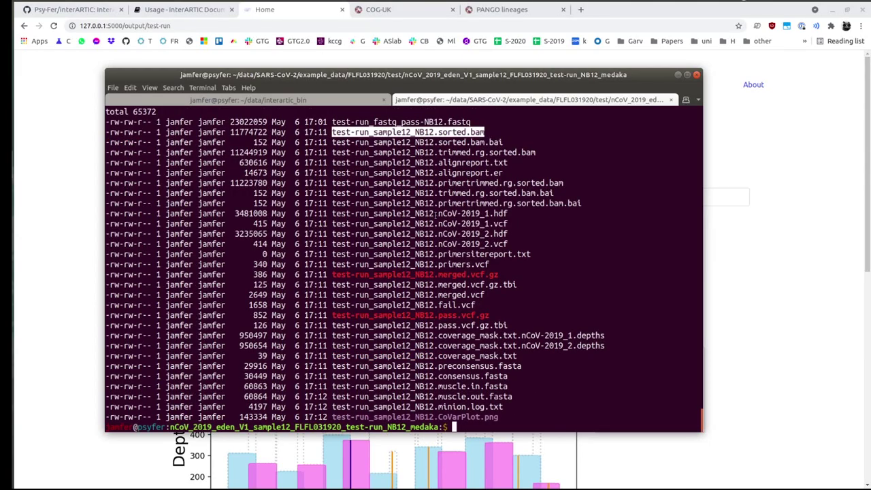
{"action": "left_click_drag", "start_coordinate": [435, 213], "coordinate": [511, 256]}
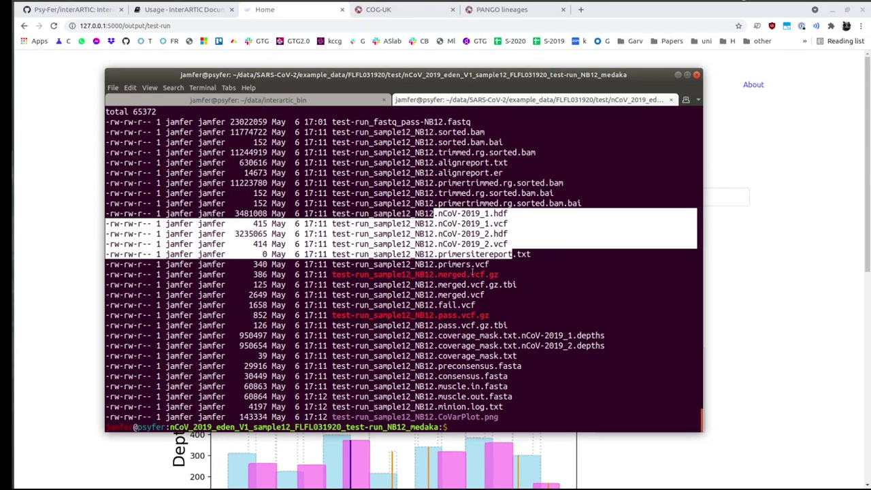
{"action": "double_click", "coordinate": [452, 313]}
{"action": "key", "text": "ctrl+c"}
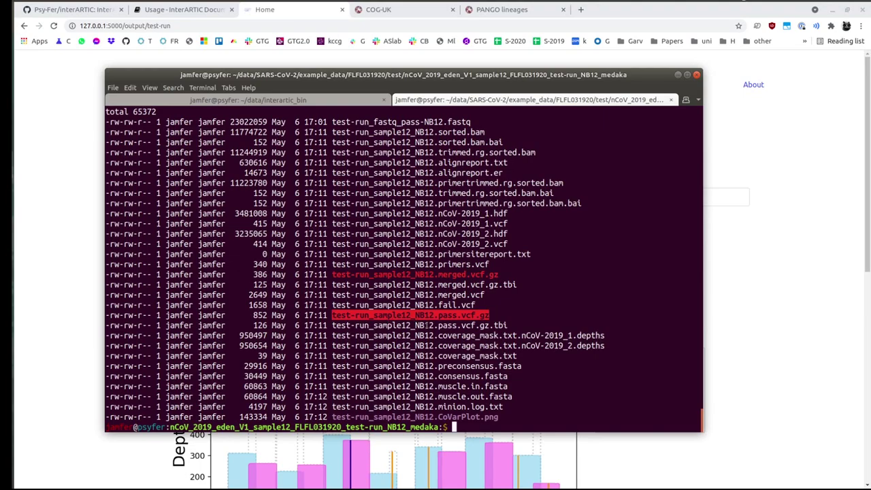
Step: Print test-run_sample12_NB12.pass.vcf.gz with cat twice, showing compressed output
{"action": "type", "text": "cat"}
{"action": "middle_click", "coordinate": [454, 287]}
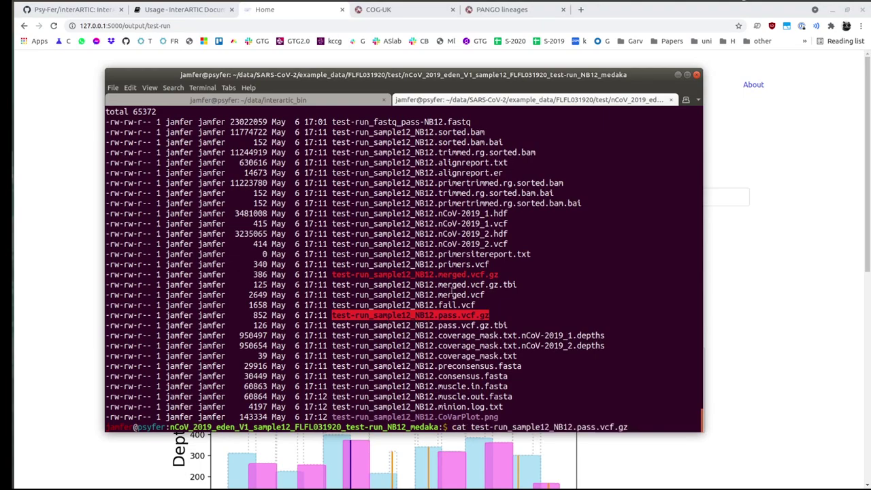
{"action": "key", "text": "Return"}
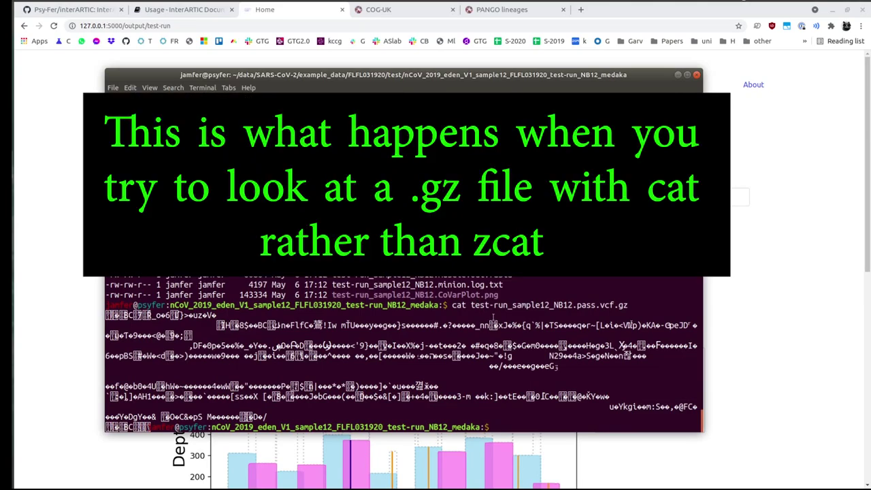
{"action": "type", "text": "cat"}
{"action": "middle_click", "coordinate": [481, 290]}
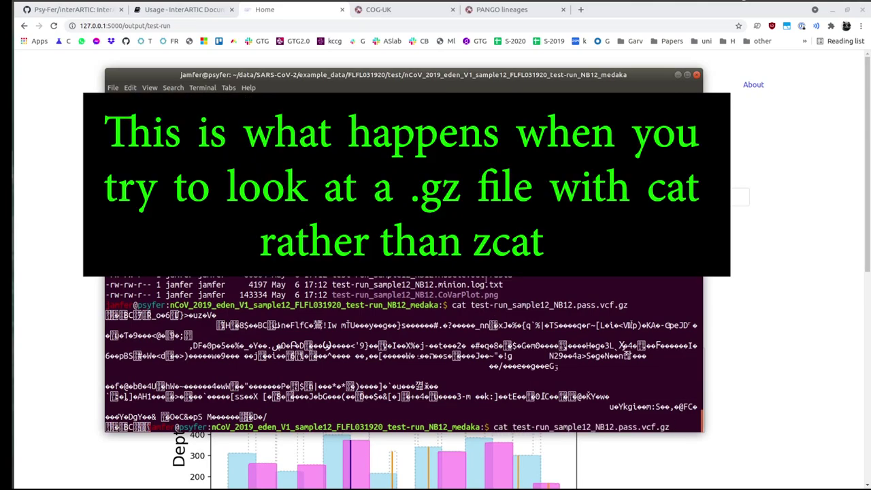
{"action": "key", "text": "Return"}
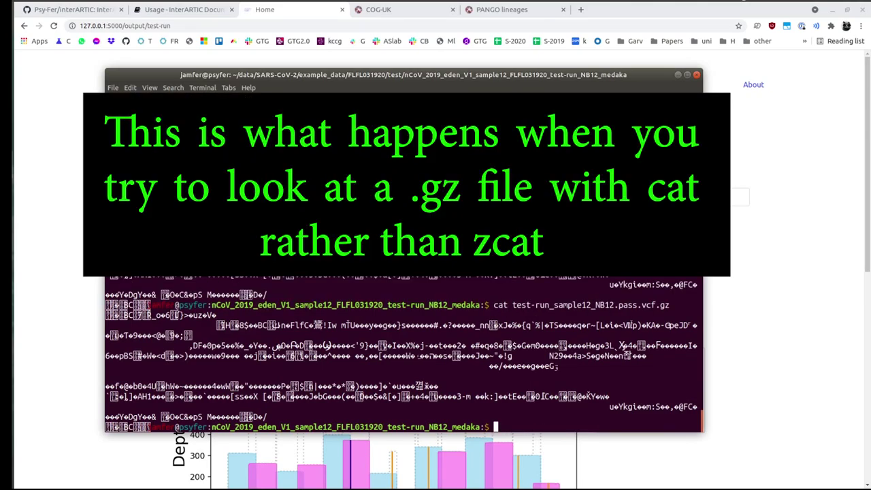
Step: Decompress the pass.vcf.gz with zcat and review its header and variant records
{"action": "type", "text": "zcat"}
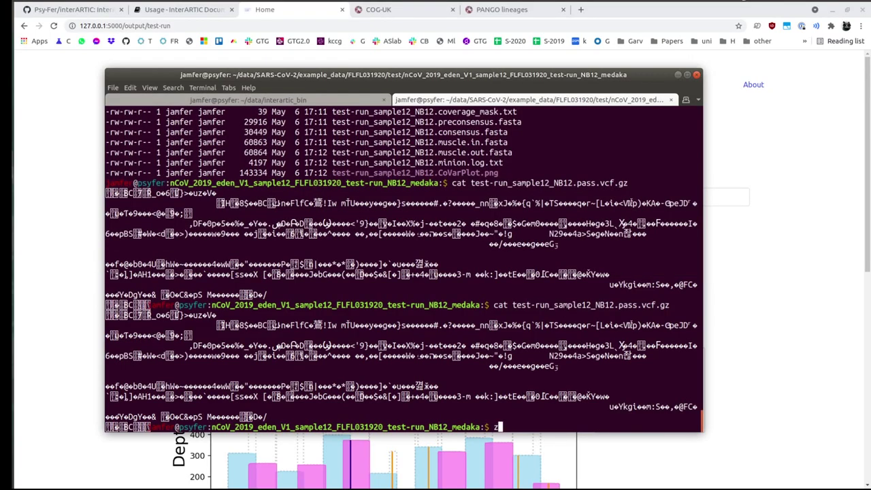
{"action": "middle_click", "coordinate": [481, 289]}
{"action": "key", "text": "Return"}
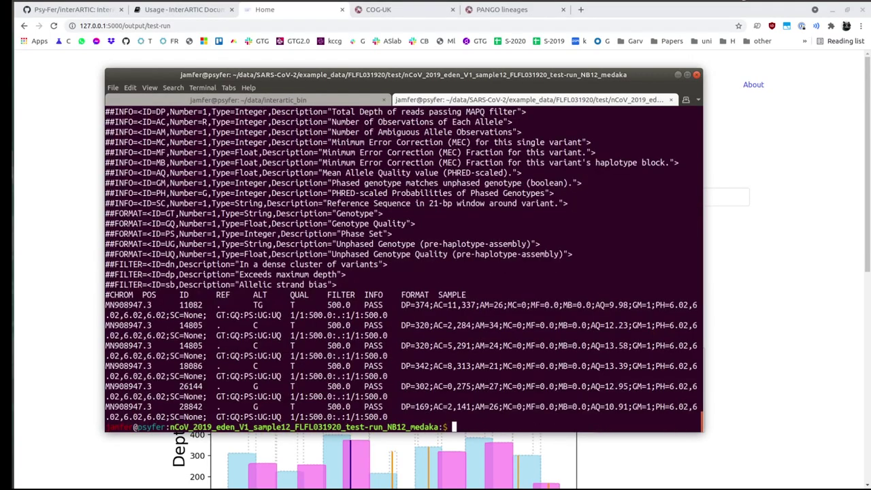
{"action": "scroll", "coordinate": [461, 219], "scroll_direction": "up", "scroll_amount": 7}
{"action": "scroll", "coordinate": [304, 311], "scroll_direction": "down", "scroll_amount": 5}
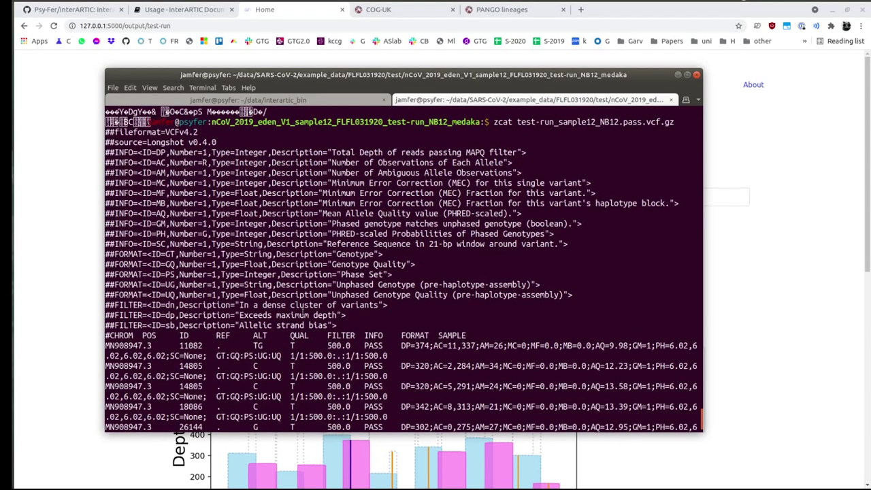
{"action": "left_click_drag", "start_coordinate": [116, 136], "coordinate": [432, 315]}
{"action": "left_click_drag", "start_coordinate": [134, 294], "coordinate": [409, 416]}
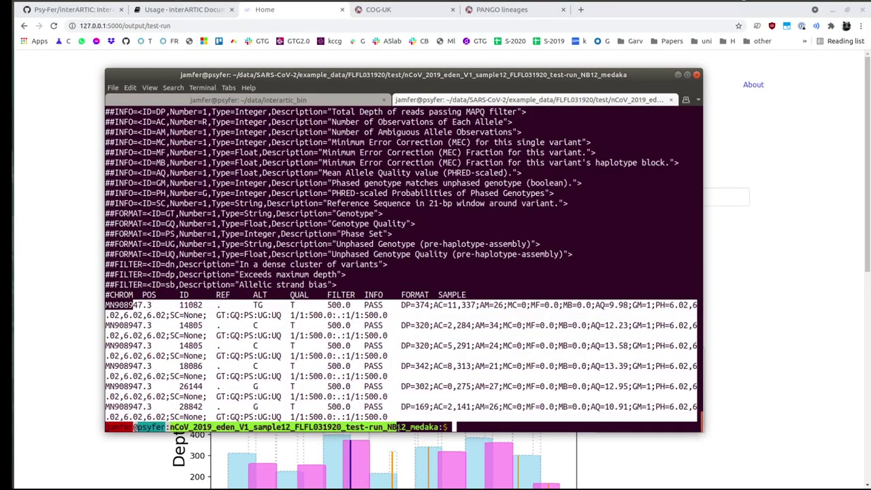
{"action": "left_click", "coordinate": [411, 346]}
Step: Re-list the folder with ls -lrt and select the consensus.fasta and CoVarPlot.png names
{"action": "type", "text": "ls -lrt"}
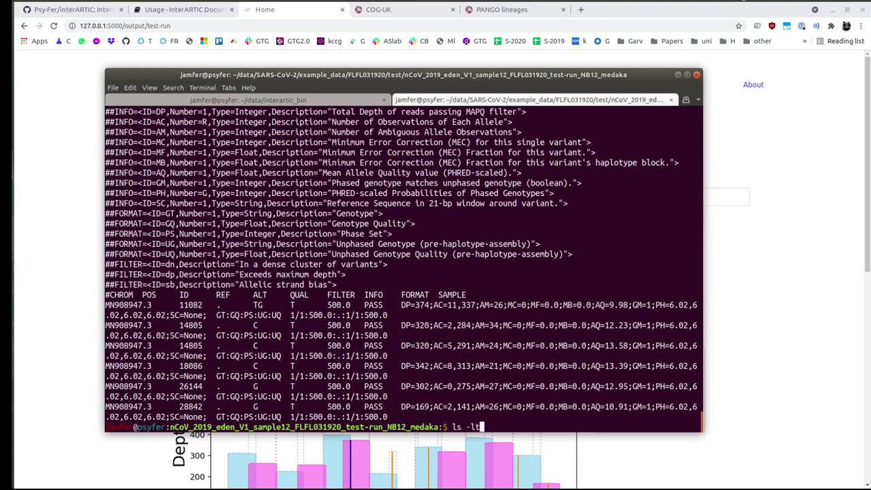
{"action": "key", "text": "Return"}
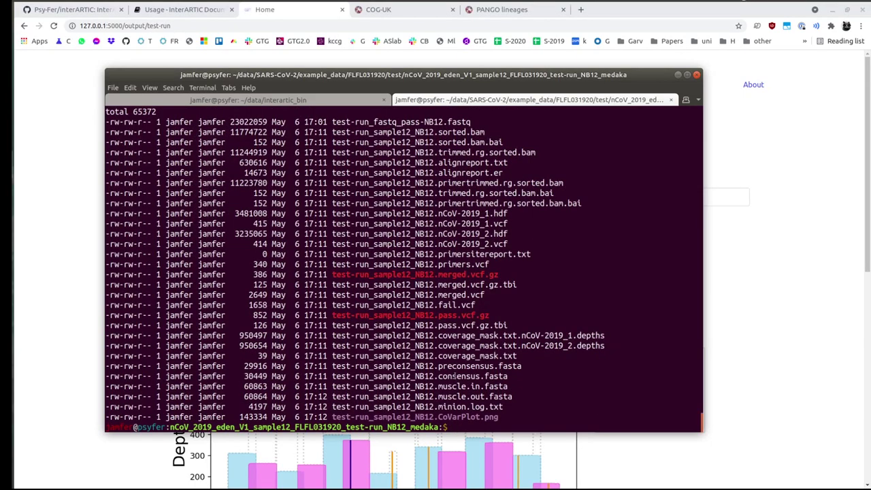
{"action": "double_click", "coordinate": [455, 376]}
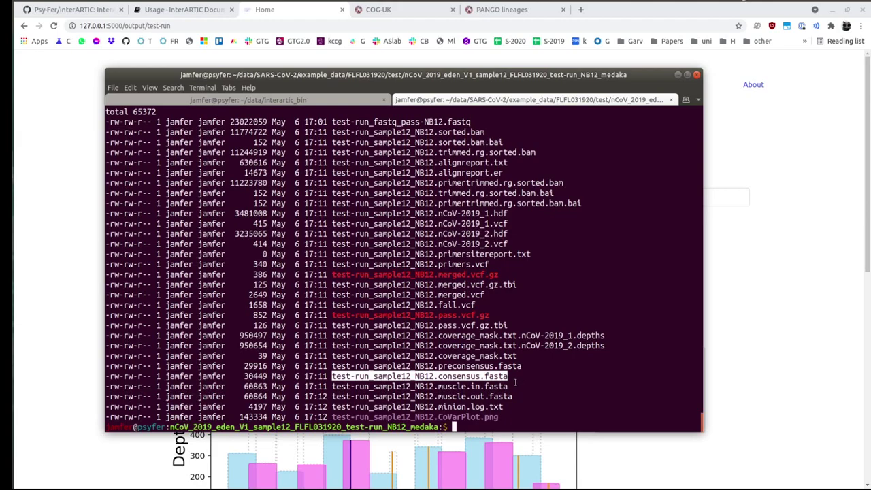
{"action": "double_click", "coordinate": [415, 416]}
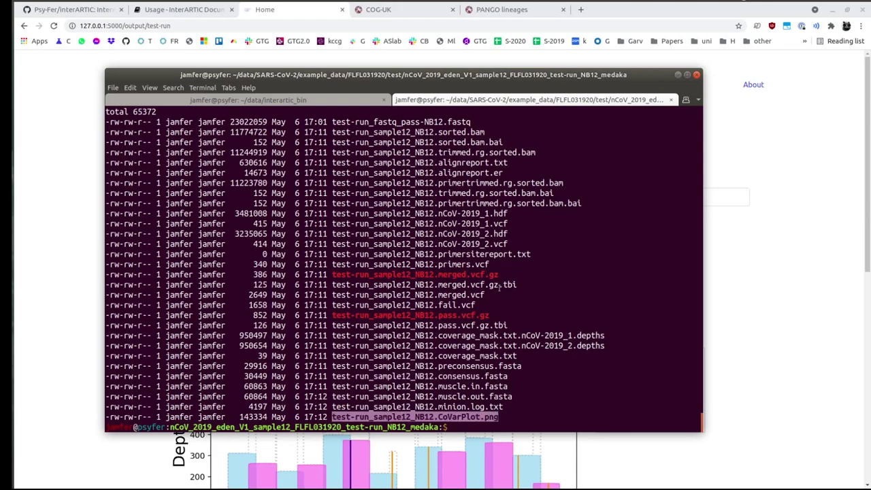
{"action": "left_click", "coordinate": [2, 77]}
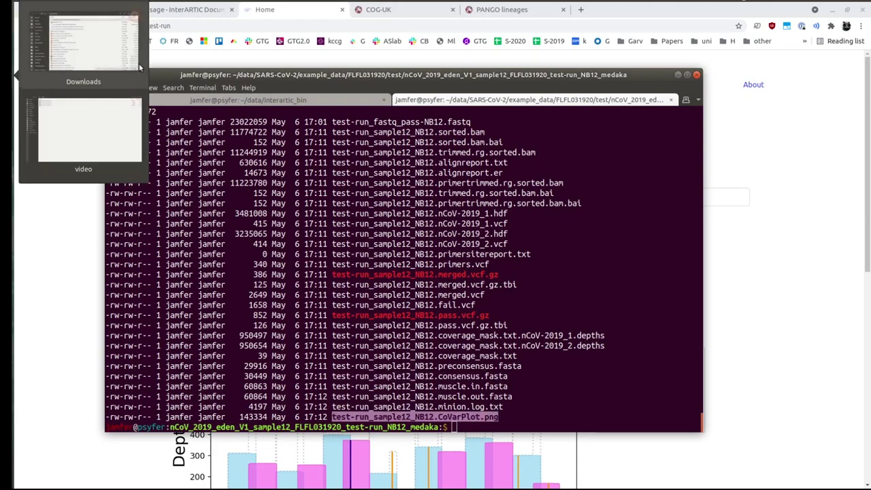
Step: In Files, browse to data/SARS-CoV-2/example_data/FLFL031920/test/sample12 medaka folder
{"action": "left_click", "coordinate": [90, 62]}
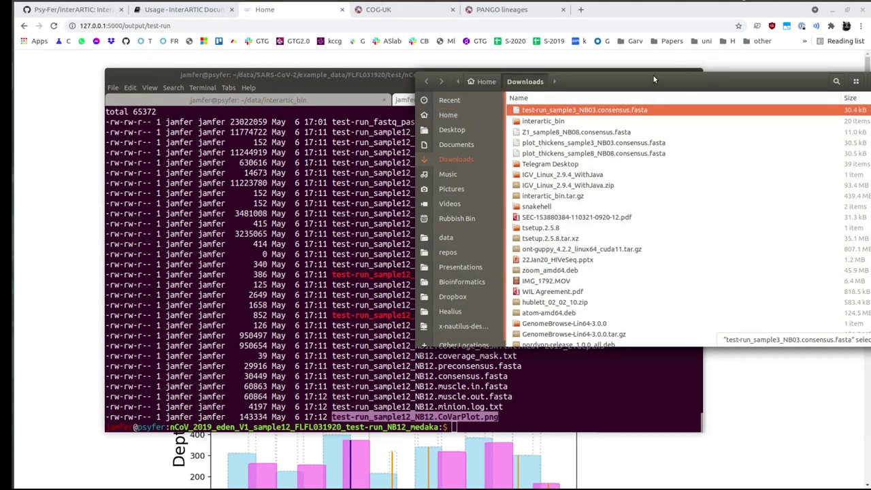
{"action": "left_click_drag", "start_coordinate": [652, 74], "coordinate": [432, 68]}
{"action": "left_click", "coordinate": [253, 220]}
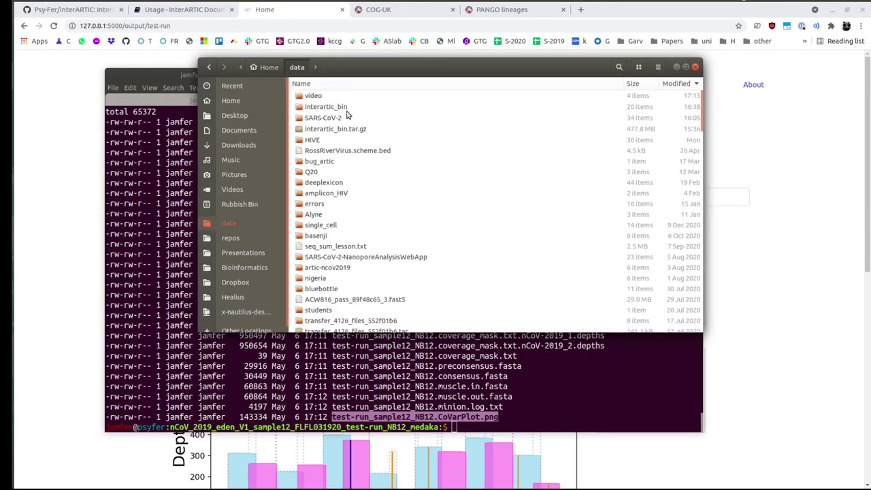
{"action": "double_click", "coordinate": [336, 115]}
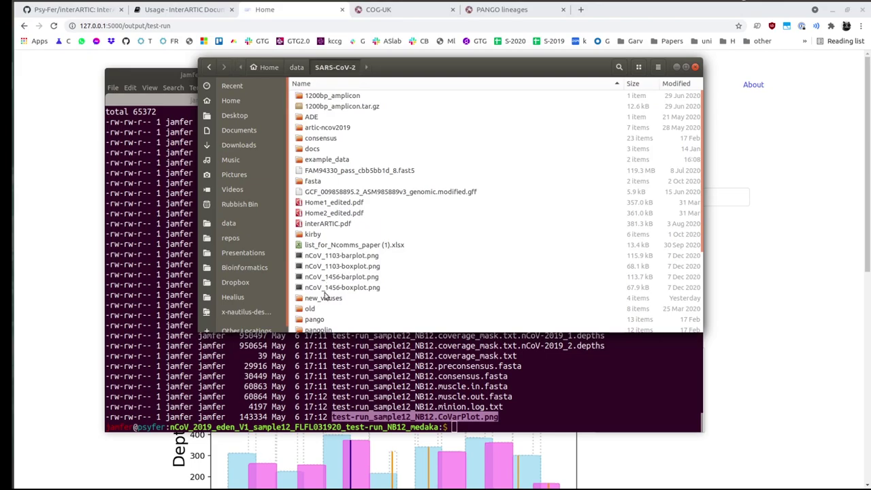
{"action": "scroll", "coordinate": [326, 301], "scroll_direction": "down", "scroll_amount": 2}
{"action": "scroll", "coordinate": [344, 256], "scroll_direction": "up", "scroll_amount": 2}
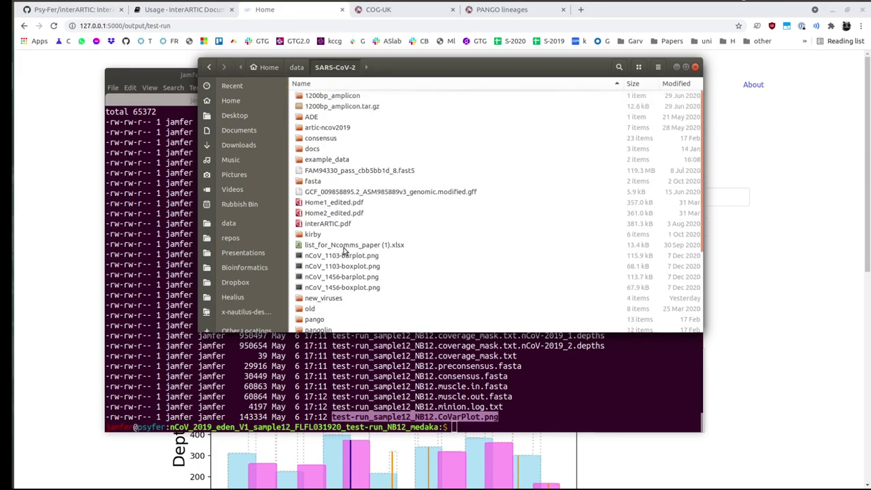
{"action": "double_click", "coordinate": [338, 167]}
{"action": "double_click", "coordinate": [333, 99]}
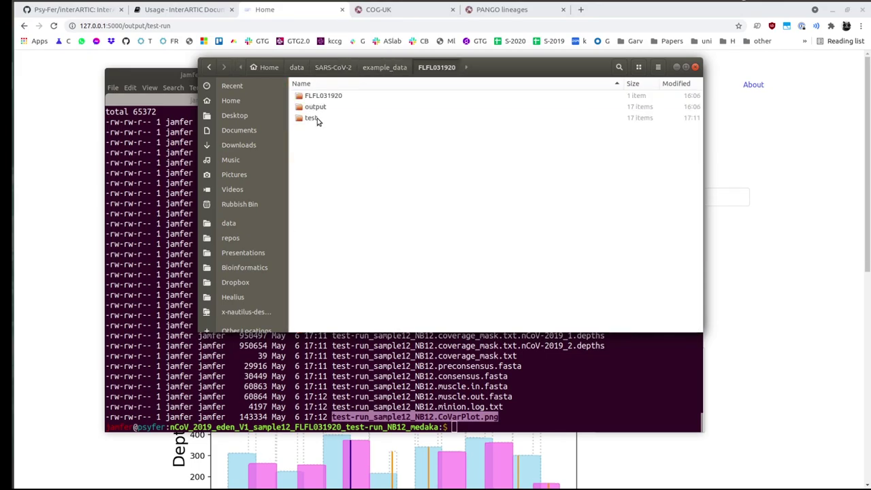
{"action": "double_click", "coordinate": [318, 118]}
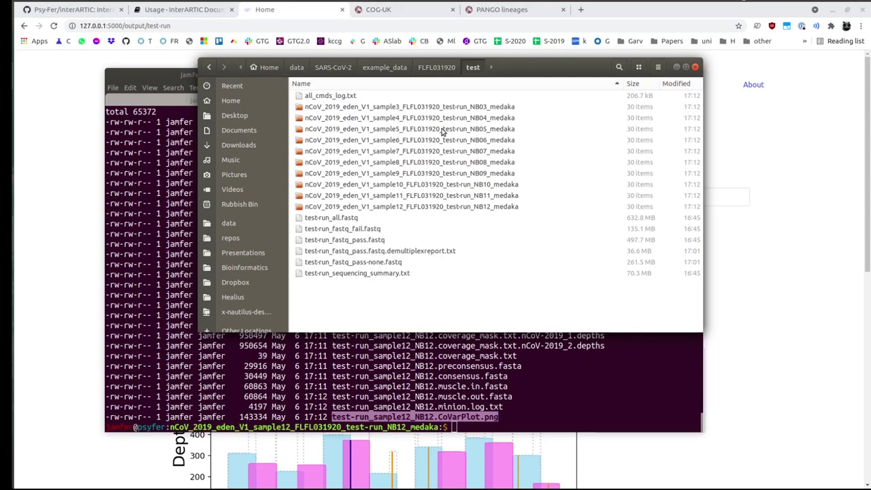
{"action": "double_click", "coordinate": [408, 207]}
Step: View CoVarPlot.png, close it, and return to InterARTIC's Home page
{"action": "scroll", "coordinate": [415, 196], "scroll_direction": "down", "scroll_amount": 3}
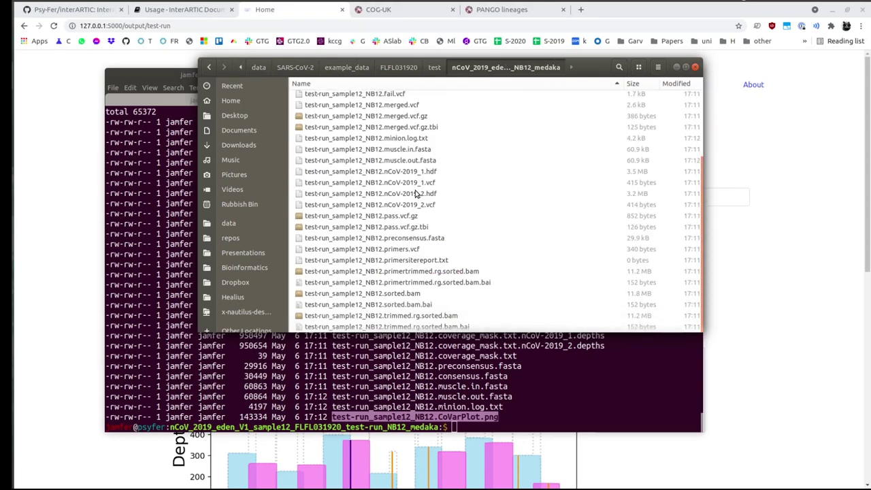
{"action": "scroll", "coordinate": [418, 218], "scroll_direction": "up", "scroll_amount": 2}
{"action": "double_click", "coordinate": [381, 139]}
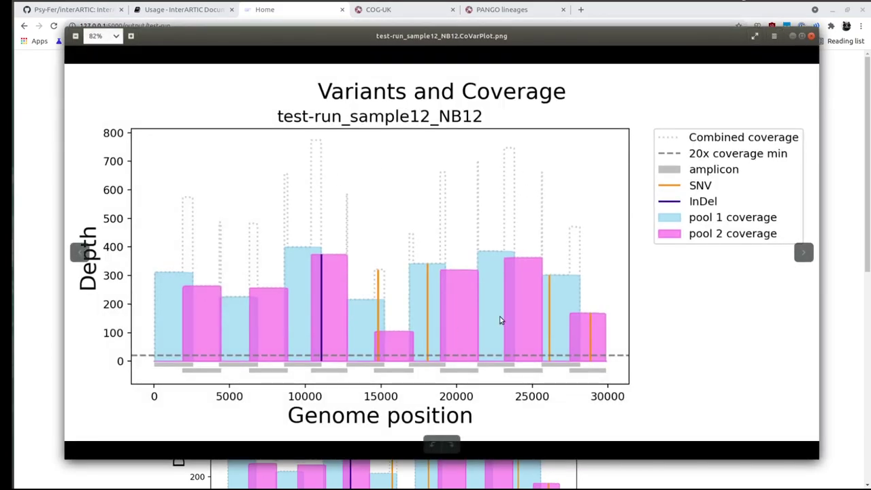
{"action": "left_click", "coordinate": [810, 37]}
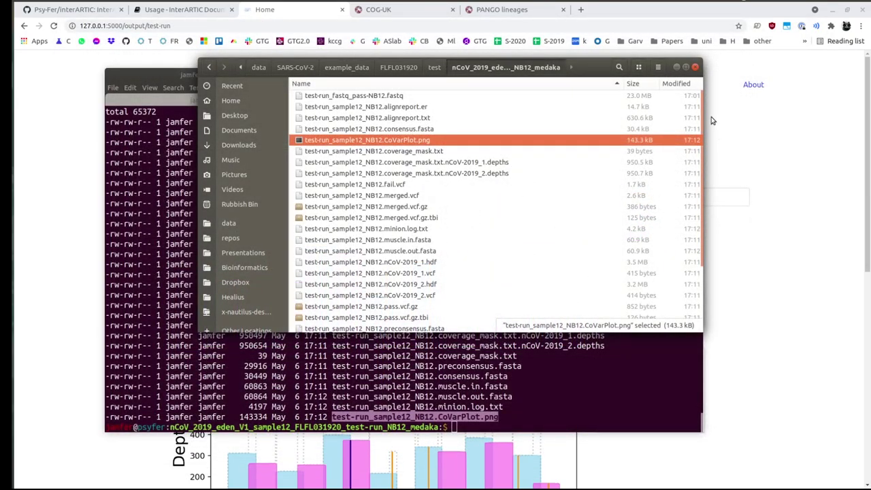
{"action": "left_click", "coordinate": [676, 68]}
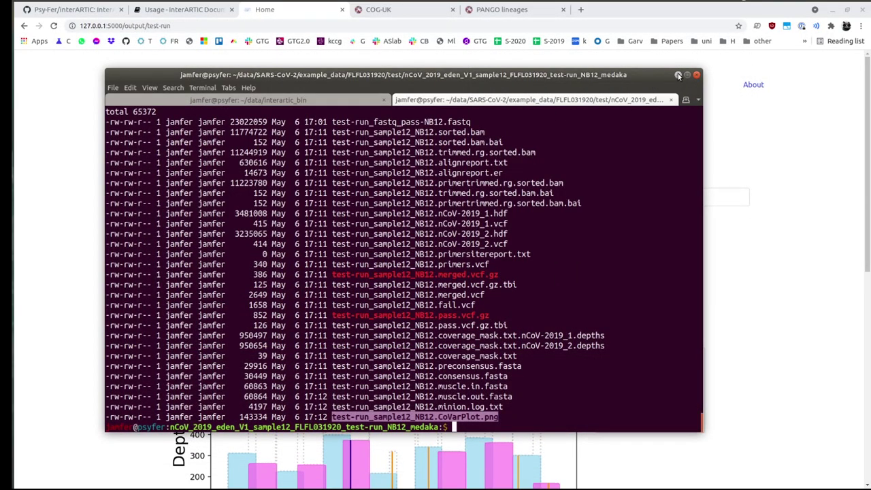
{"action": "left_click", "coordinate": [677, 76]}
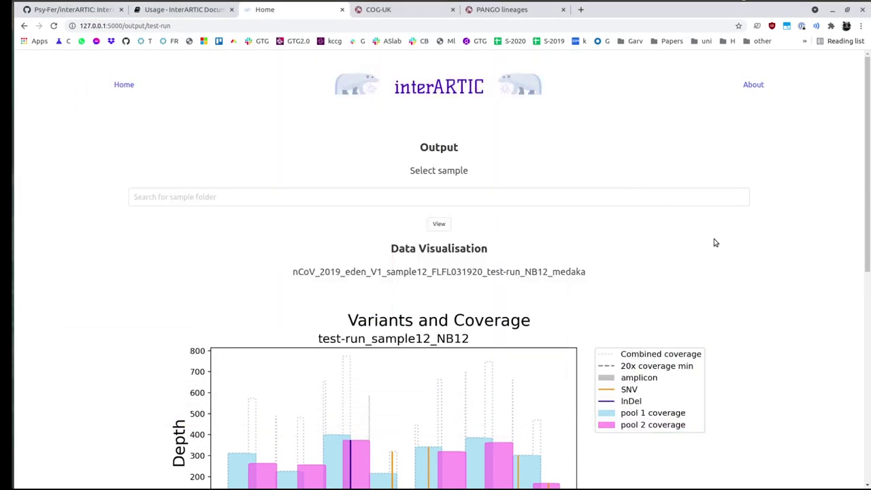
{"action": "left_click", "coordinate": [124, 85]}
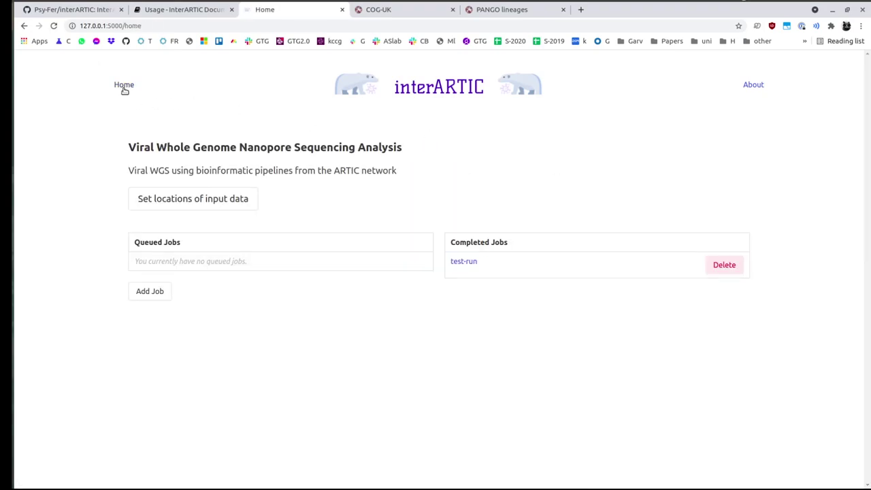